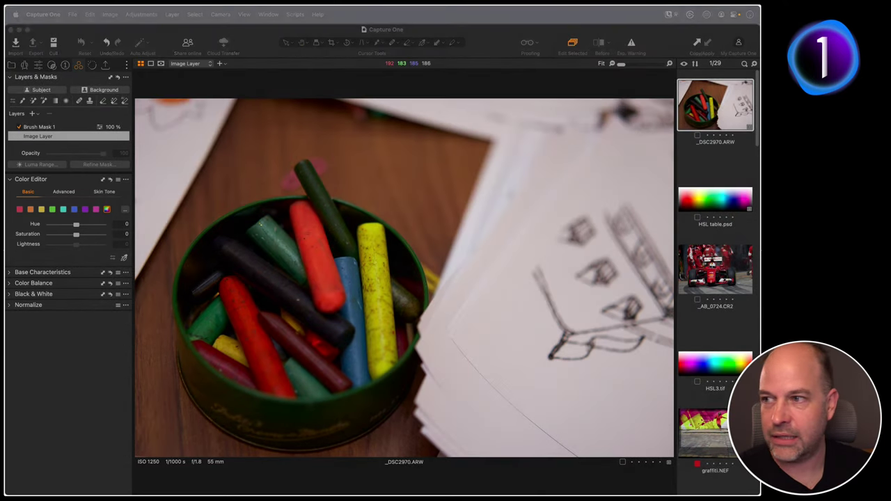
- Look through the Color Editor's Advanced and Skin Tone modes, return to Basic, and float the editor over the crayon photo
left_click(65, 192)
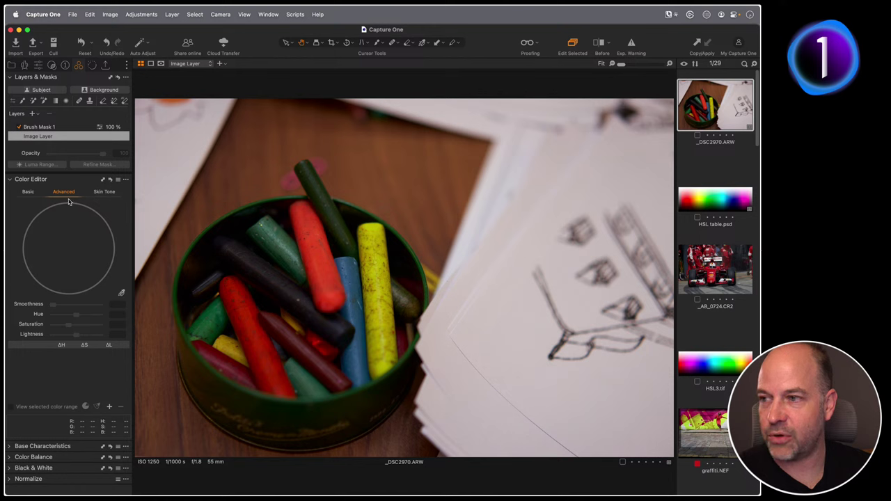
left_click(104, 193)
left_click(28, 192)
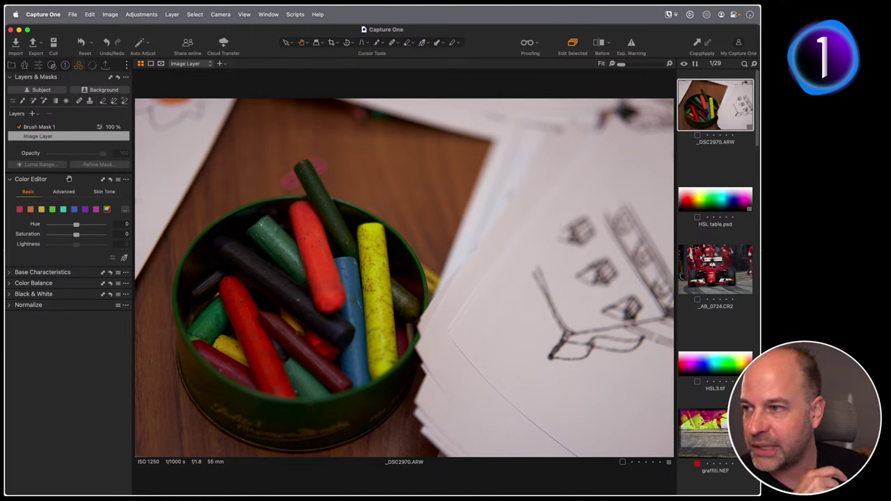
left_click_drag(69, 179, 214, 114)
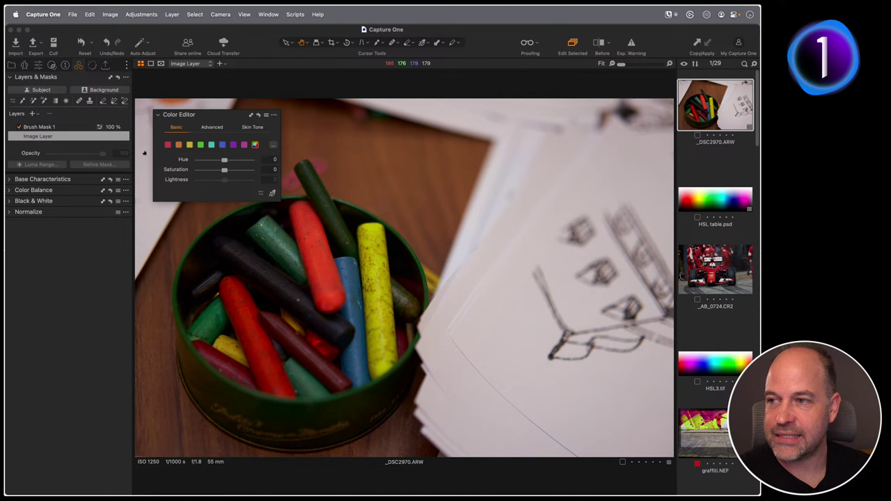
- Try shifting the orange range's hue to 30 on the crayon photo and reset it to 0
left_click(167, 145)
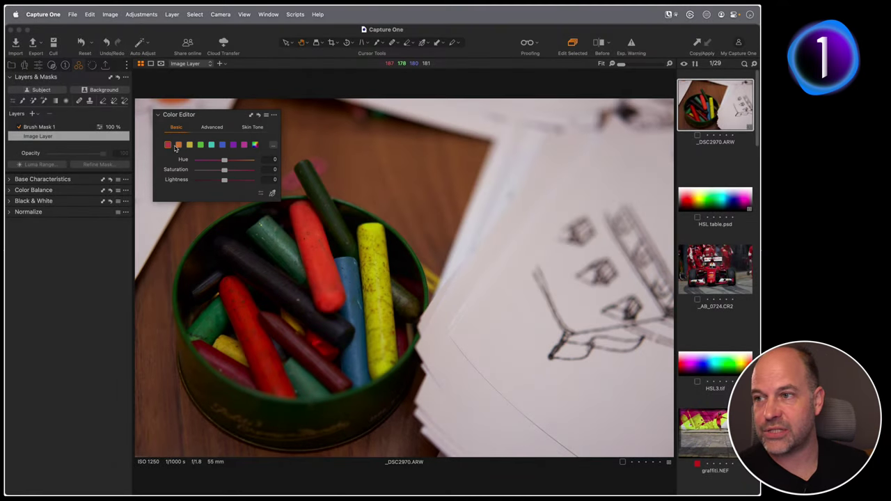
left_click(178, 146)
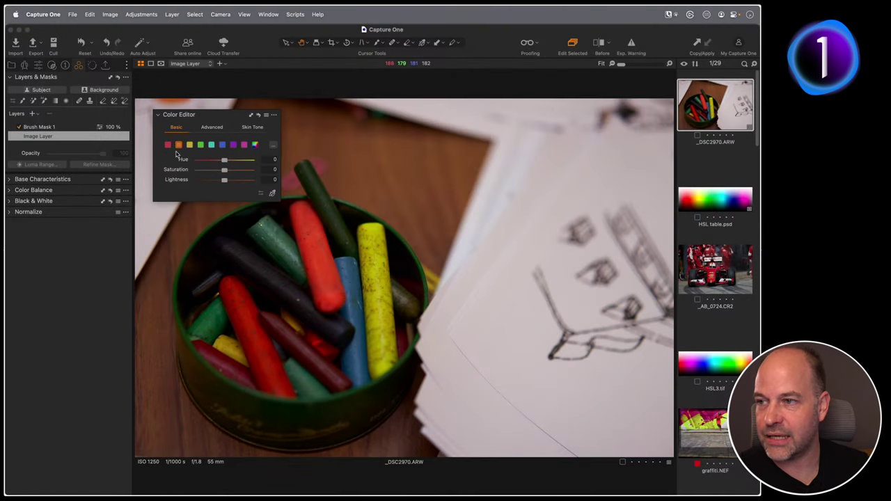
mouse_move(223, 160)
left_mouse_down()
mouse_move(187, 161)
mouse_move(223, 166)
left_mouse_up()
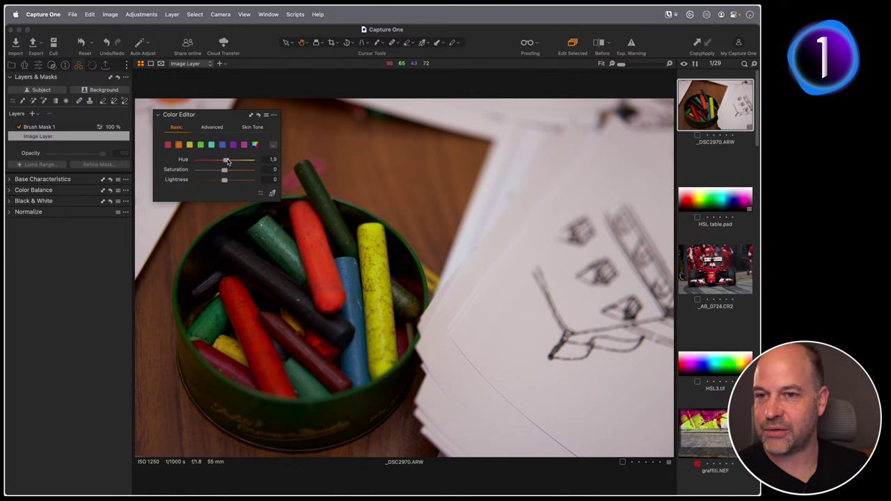
left_click(721, 195)
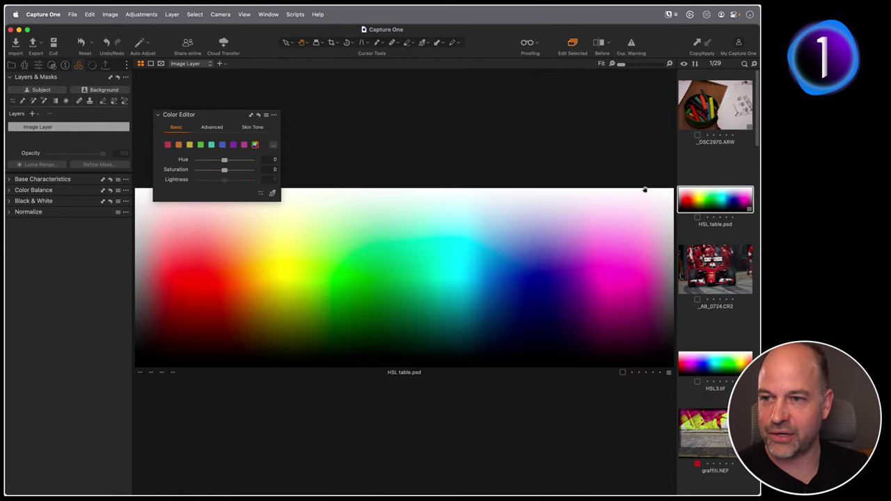
left_click(711, 110)
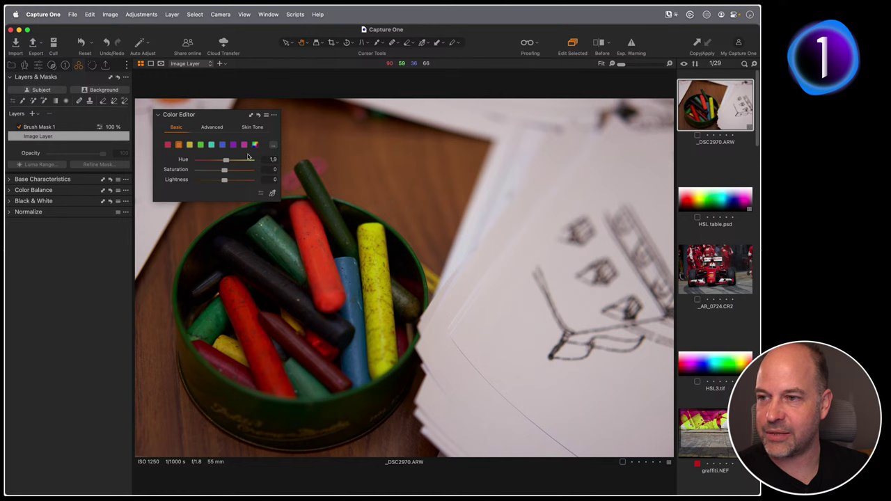
left_click_drag(225, 162, 250, 160)
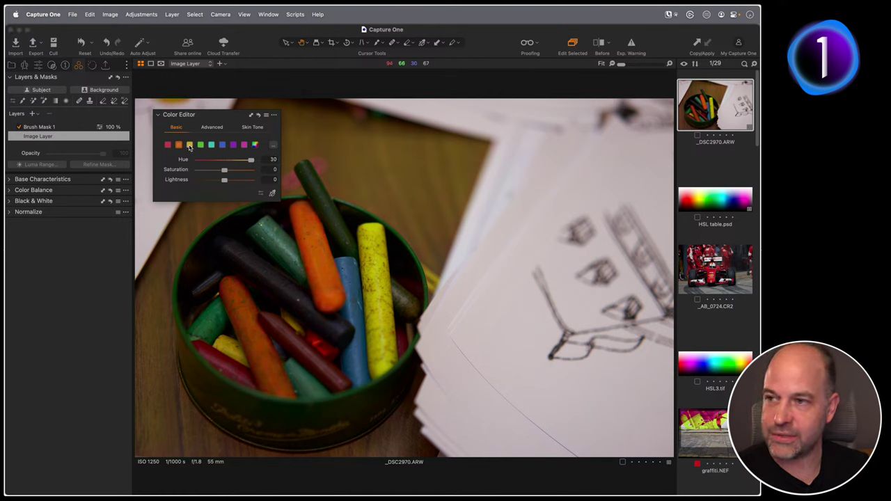
double_click(233, 160)
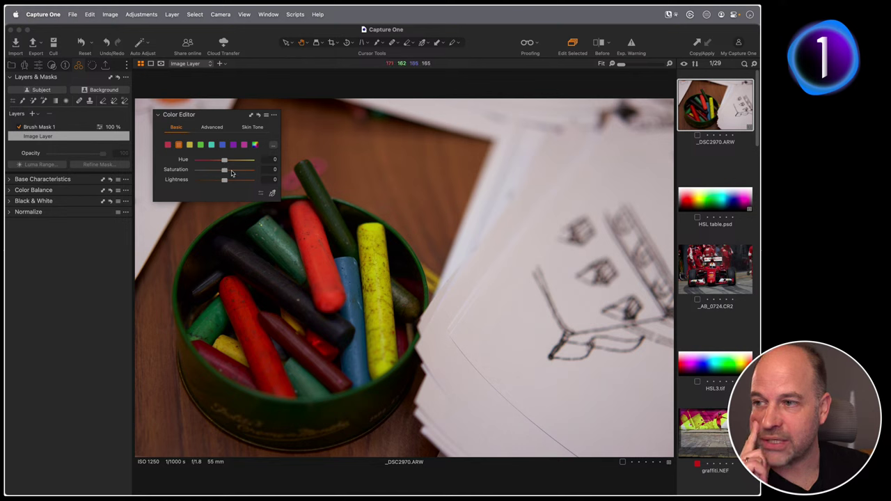
- Sample the yellow crayon to target its color range, try a saturation change, and reset it
left_click(272, 193)
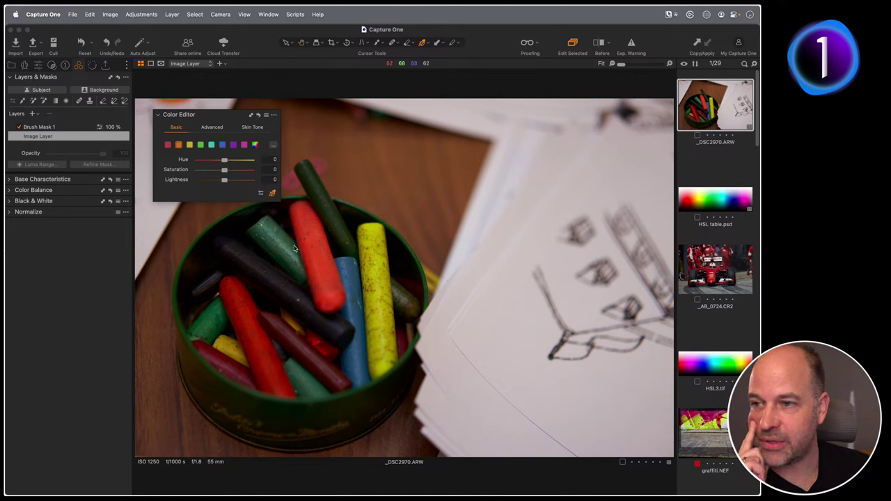
left_click(380, 263)
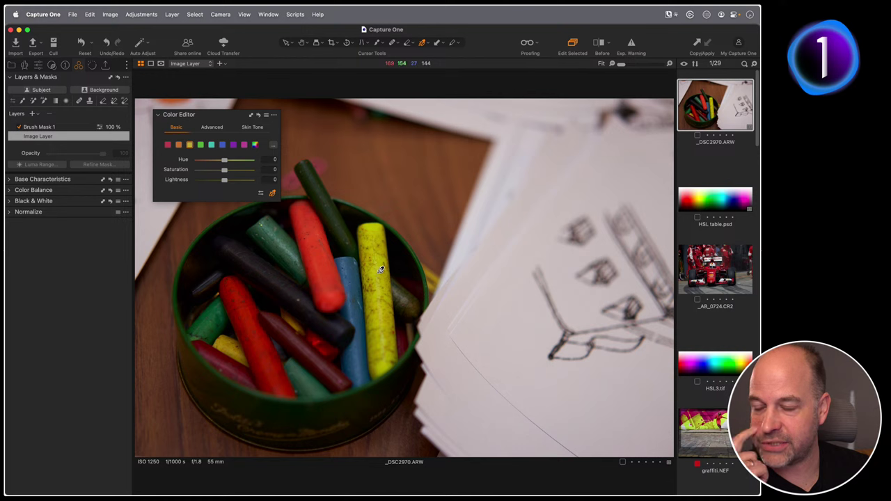
mouse_move(226, 174)
left_mouse_down()
mouse_move(255, 175)
mouse_move(199, 174)
mouse_move(268, 174)
mouse_move(186, 178)
mouse_move(268, 175)
mouse_move(236, 175)
left_mouse_up()
double_click(236, 175)
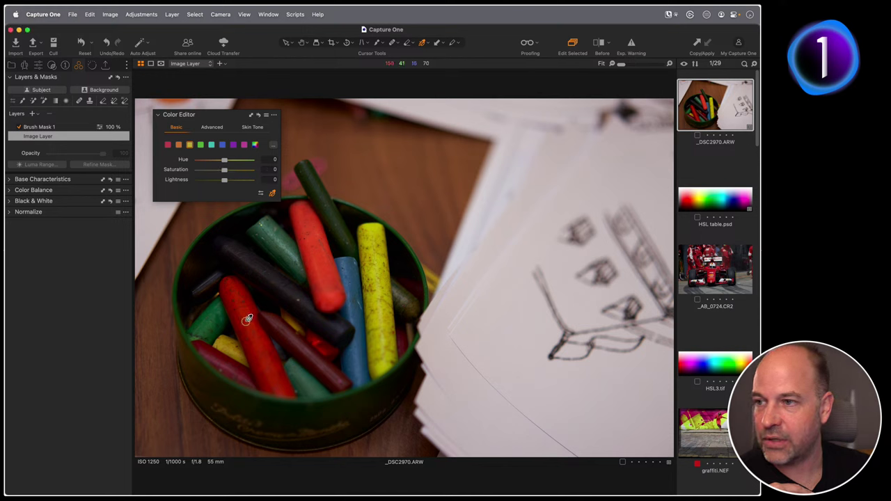
- Try saturation and lightness changes on the orange range, reset both, and target all colors at once
left_click_drag(224, 170, 256, 172)
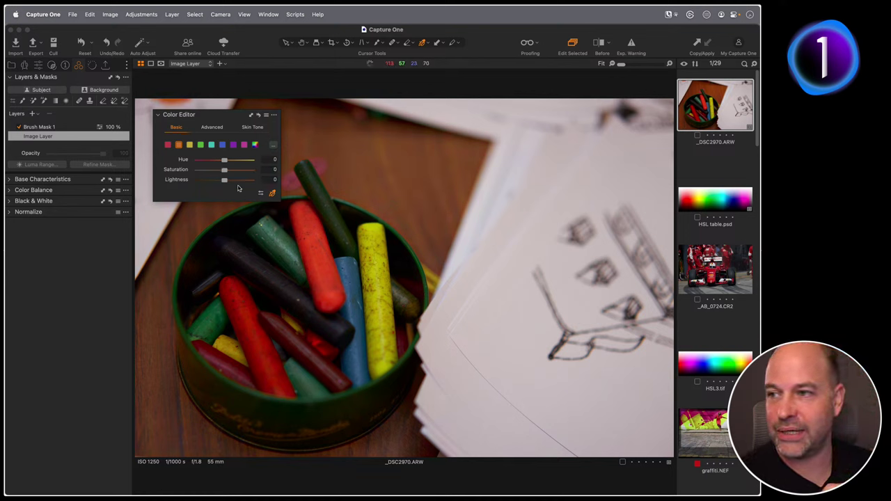
double_click(268, 170)
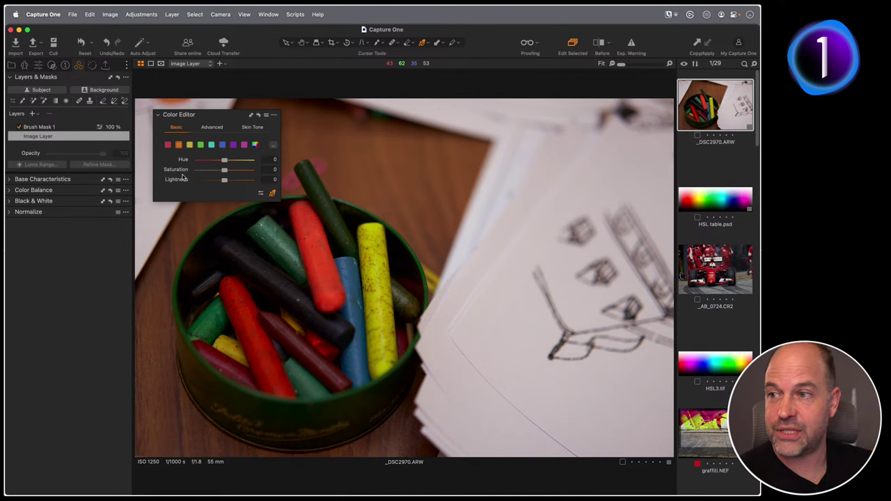
mouse_move(224, 180)
left_mouse_down()
mouse_move(209, 179)
mouse_move(245, 180)
mouse_move(233, 183)
left_mouse_up()
double_click(233, 183)
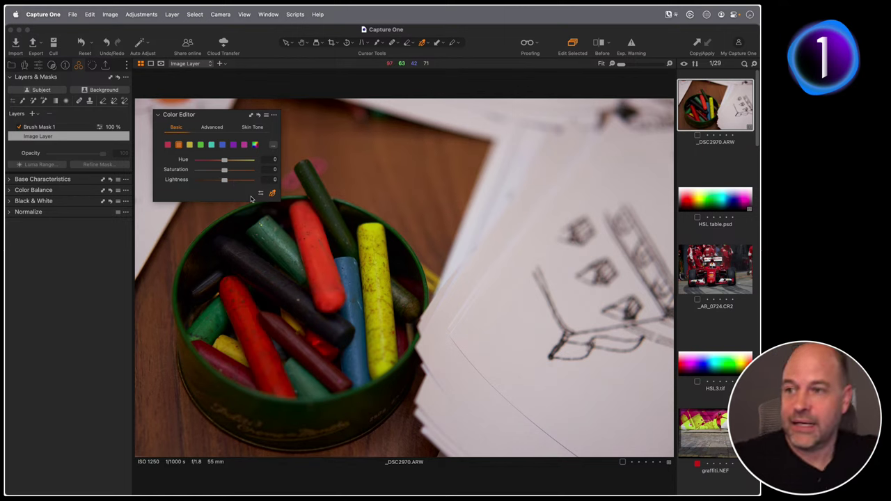
left_click(255, 145)
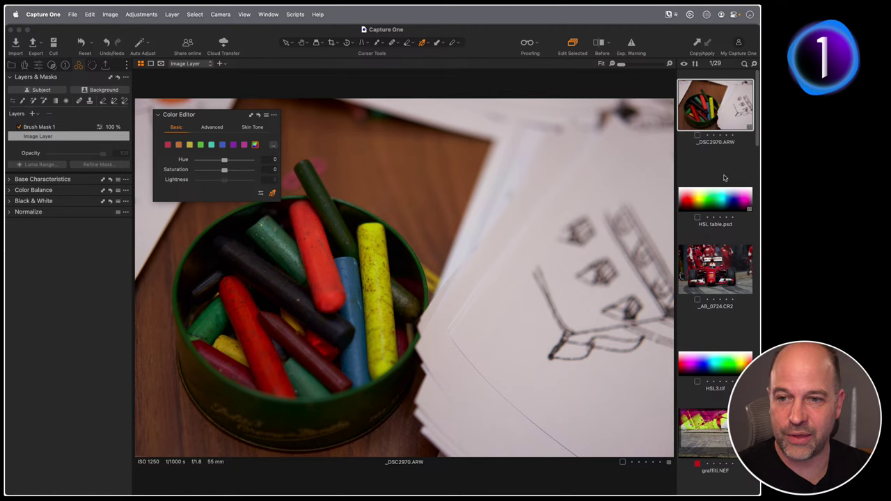
- Open the scallop shell photo 20170122_Høst_Copenhagen_080.CR2 from the full image browser and reset its adjustments
key("super+alt+v")
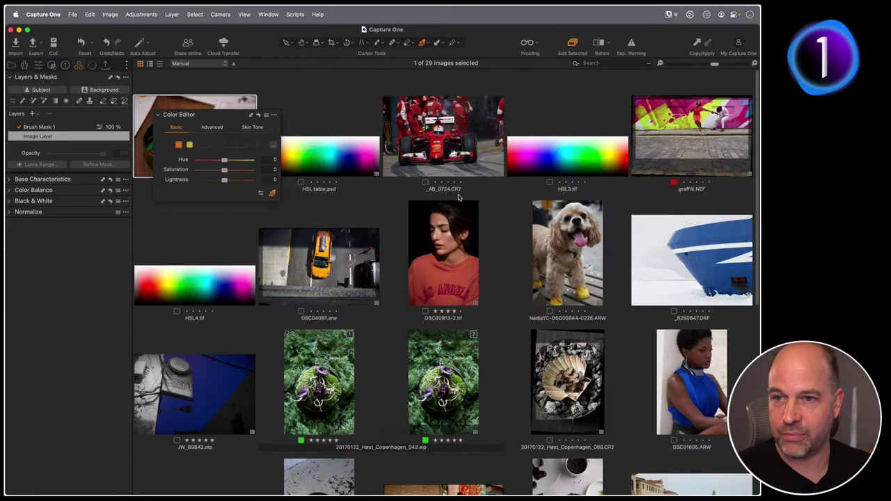
scroll(476, 236, "down", 3)
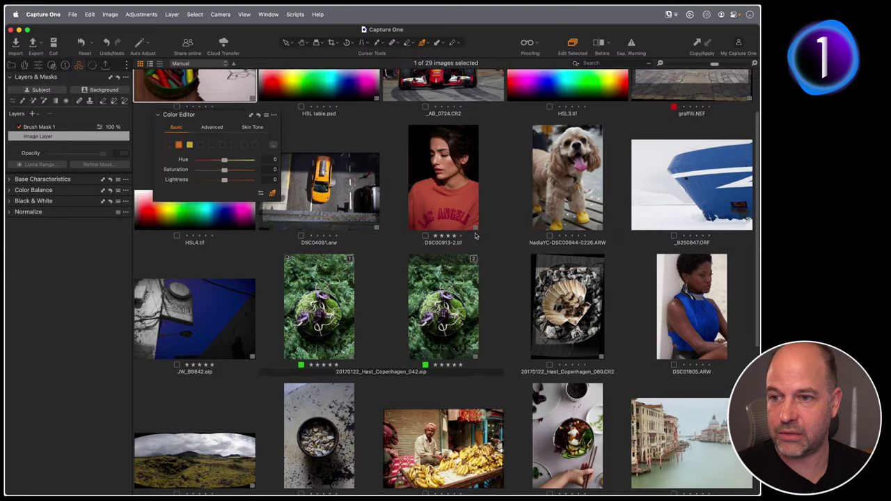
scroll(475, 236, "up", 3)
scroll(455, 224, "down", 1)
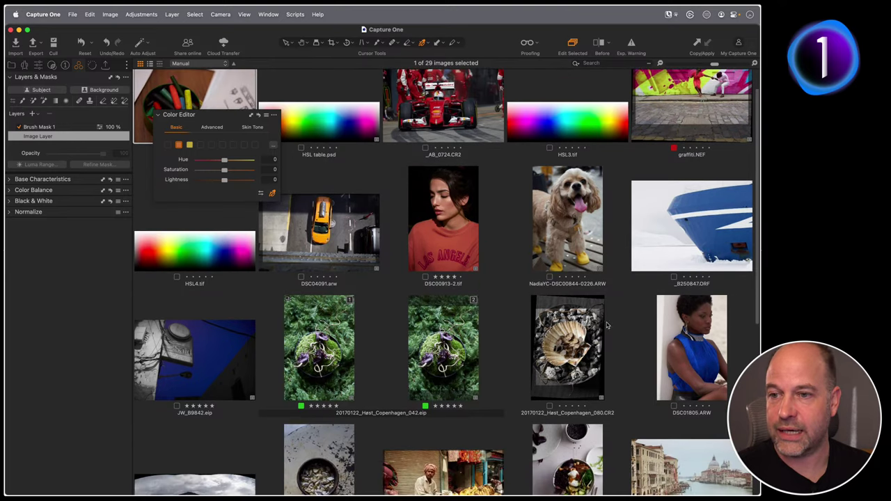
left_click(595, 324)
double_click(594, 320)
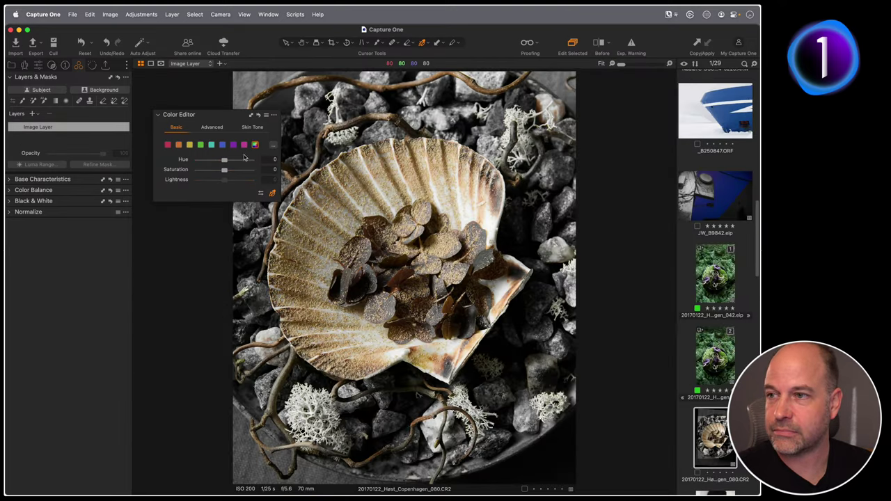
left_click_drag(81, 42, 101, 65)
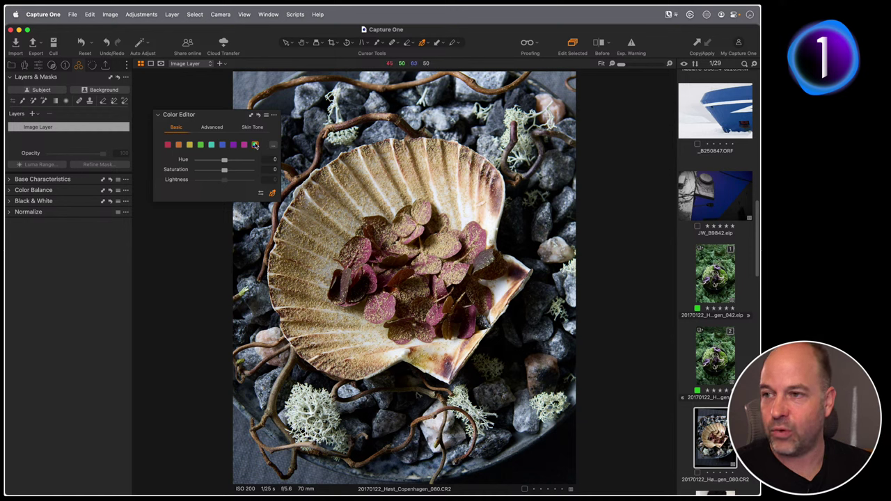
- Lower the saturation of all colors to -50, sample the shell, and raise the yellow range's saturation to 77
left_click_drag(225, 172, 209, 170)
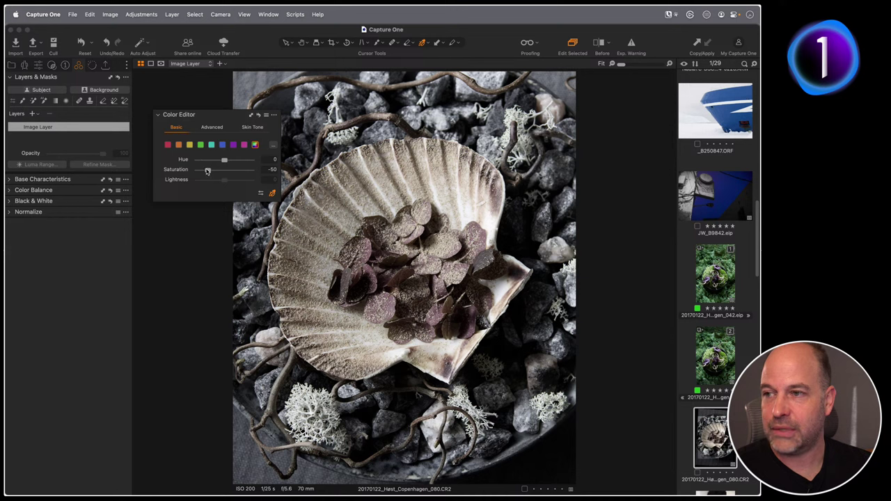
left_click(272, 193)
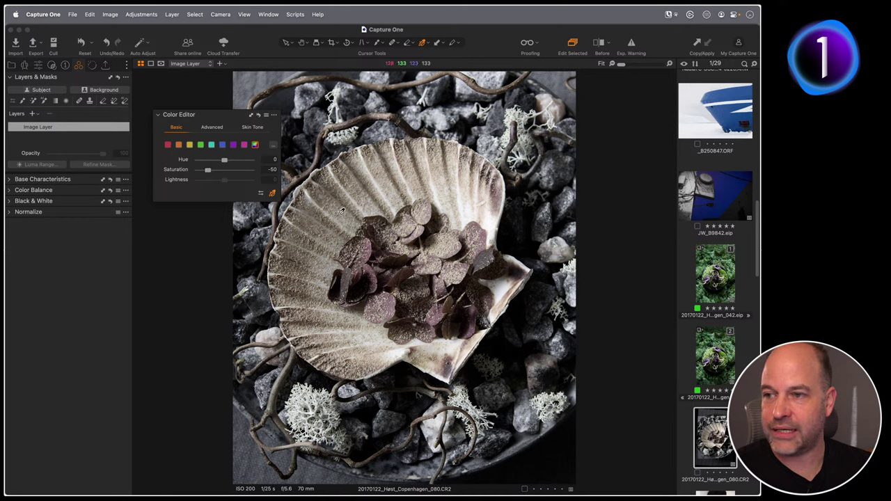
left_click(342, 211)
left_click_drag(225, 172, 247, 173)
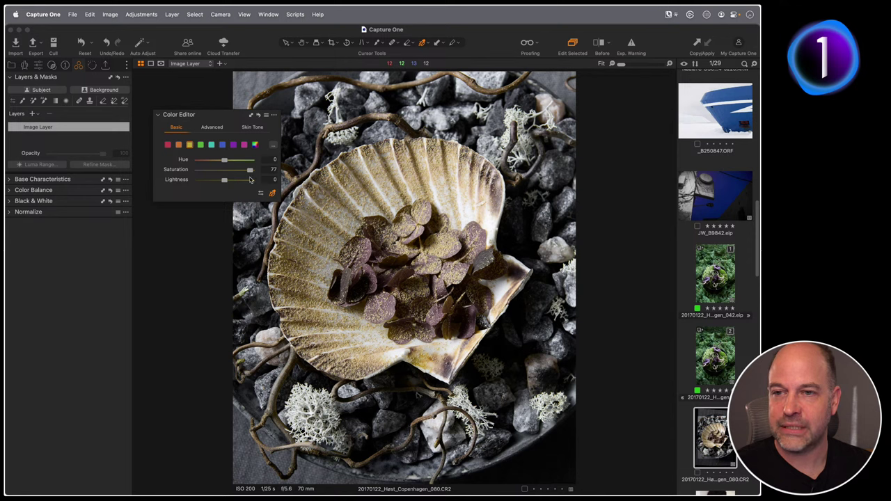
- Check the HSL table.psd color chart and return to the scallop shell photo
scroll(699, 156, "up", 6)
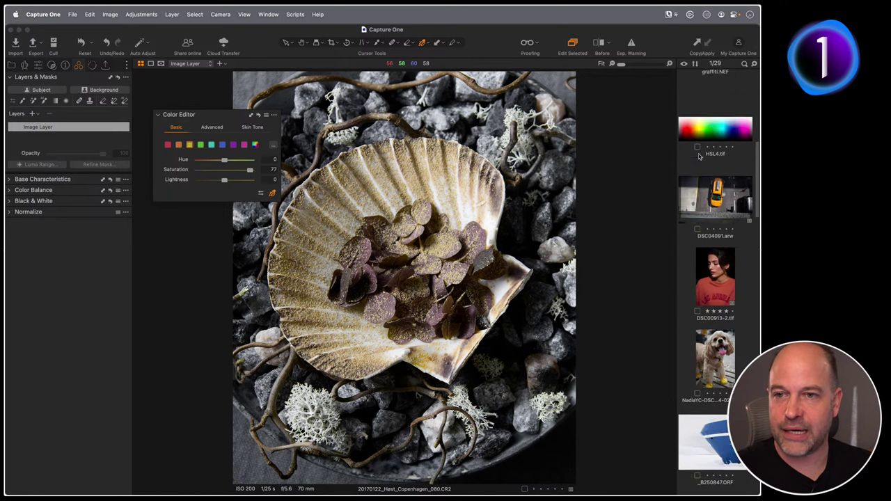
scroll(699, 157, "up", 5)
scroll(713, 163, "up", 1)
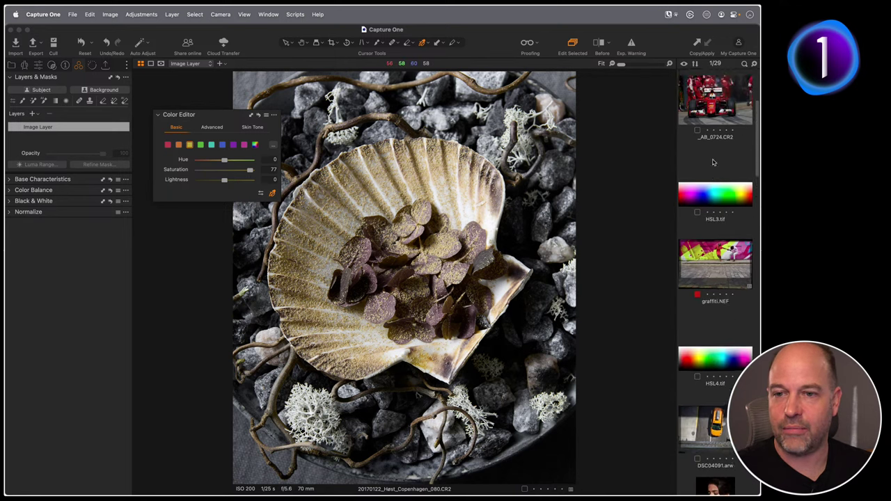
scroll(713, 162, "up", 3)
left_click(717, 200)
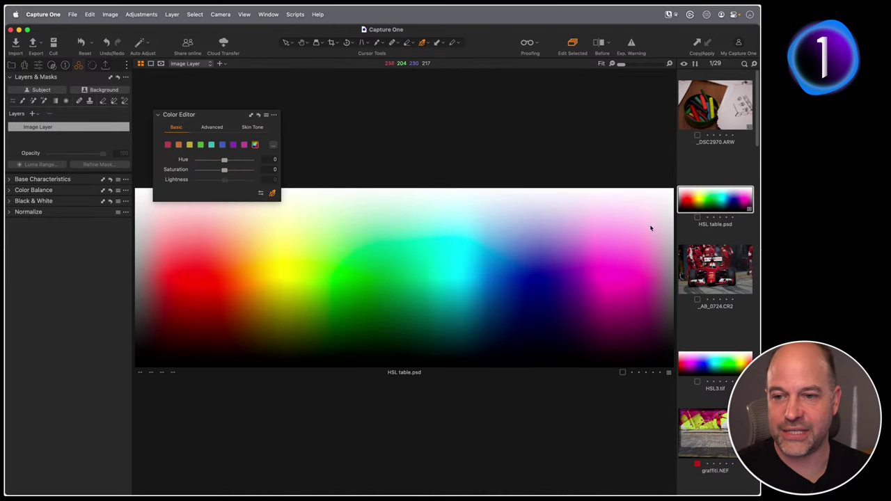
scroll(724, 299, "down", 15)
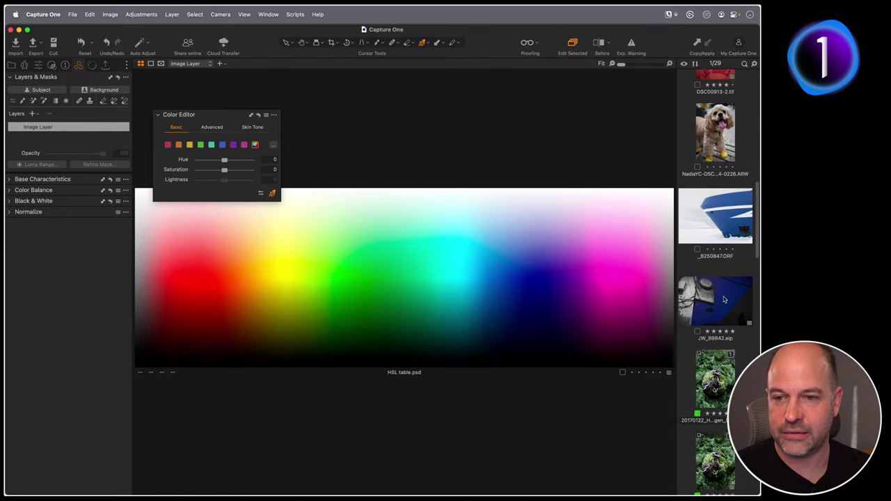
scroll(705, 290, "down", 3)
left_click(715, 340)
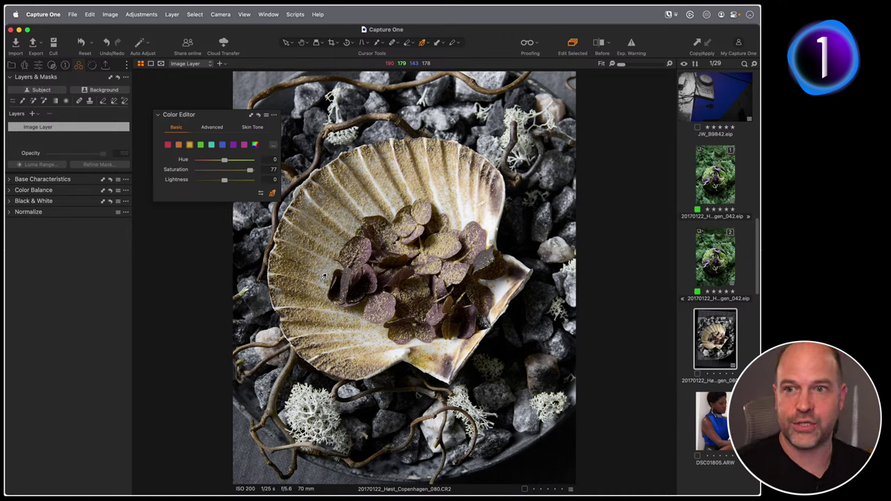
- Open the HSL table.psd color chart for testing color range edits
scroll(736, 181, "down", 10)
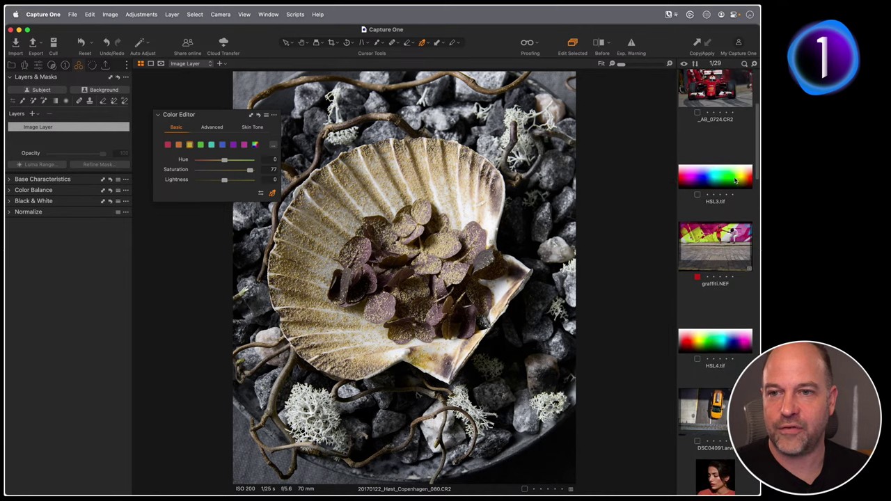
scroll(721, 177, "up", 5)
left_click(716, 204)
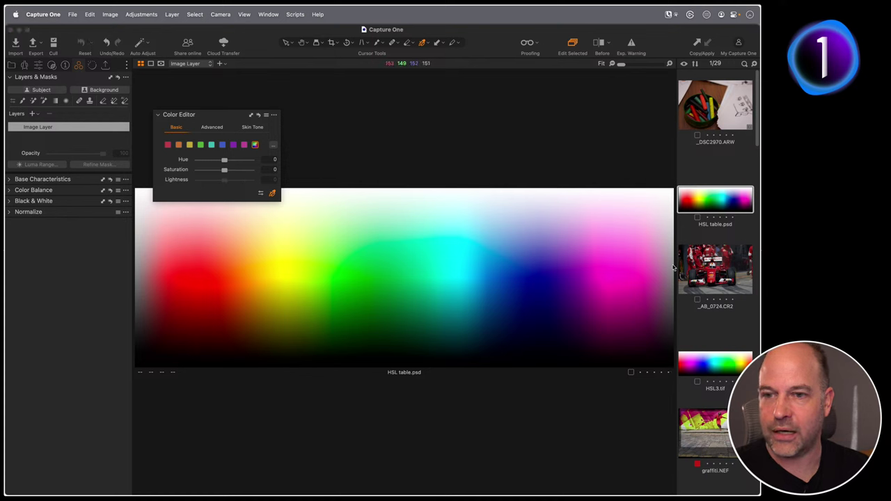
- Sample the red area of the chart, try shifting its hue to 30, and reset it to 0
left_click(181, 282)
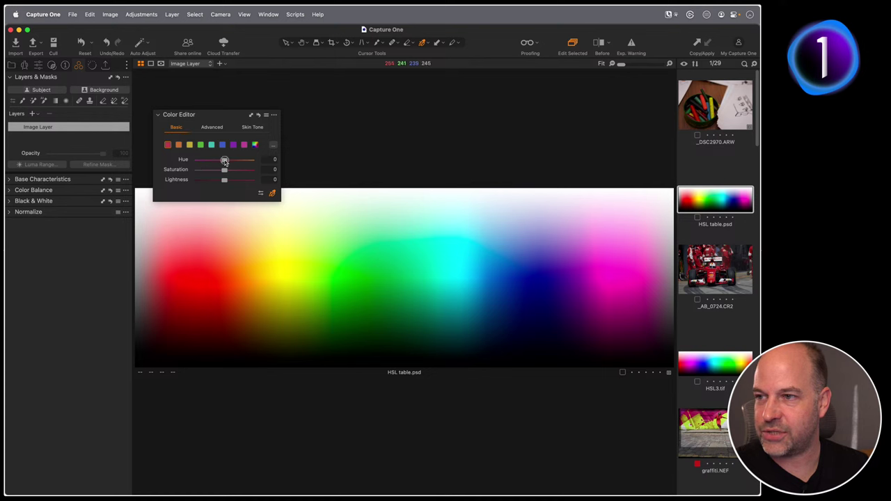
left_click_drag(224, 160, 253, 161)
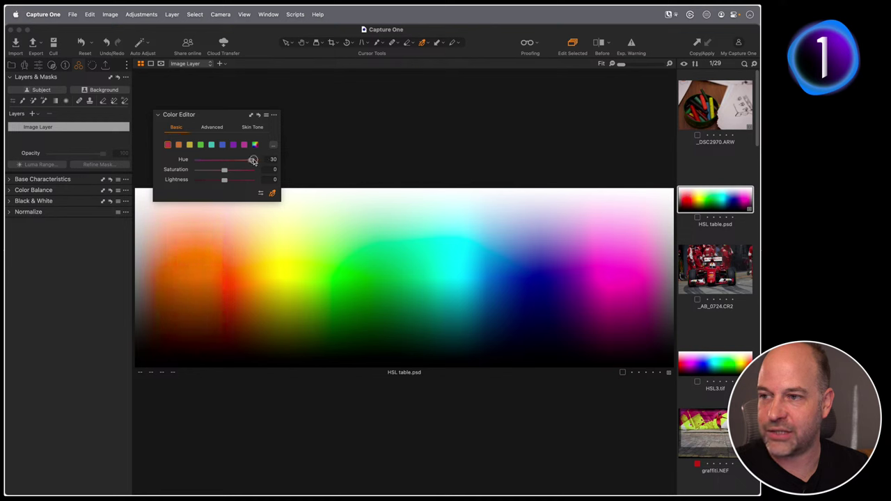
double_click(228, 164)
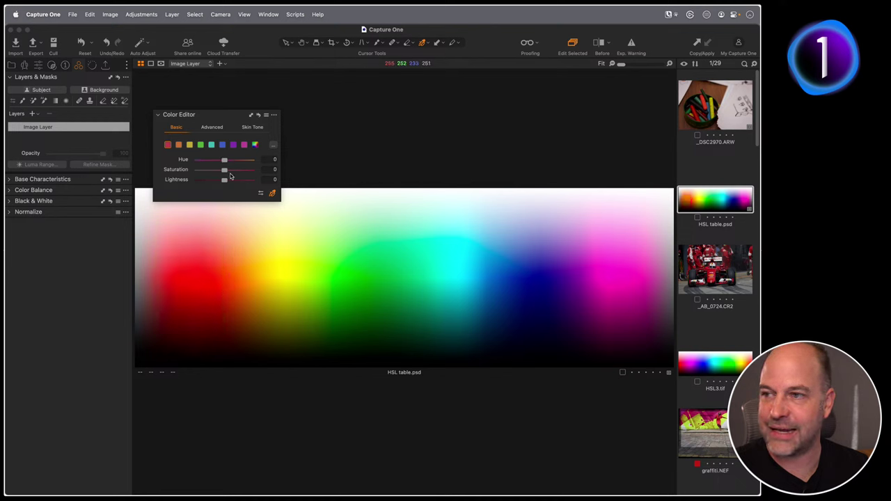
- Sample the magenta area of the chart, try shifting its hue to 30, and reset it to 0
left_click(658, 265)
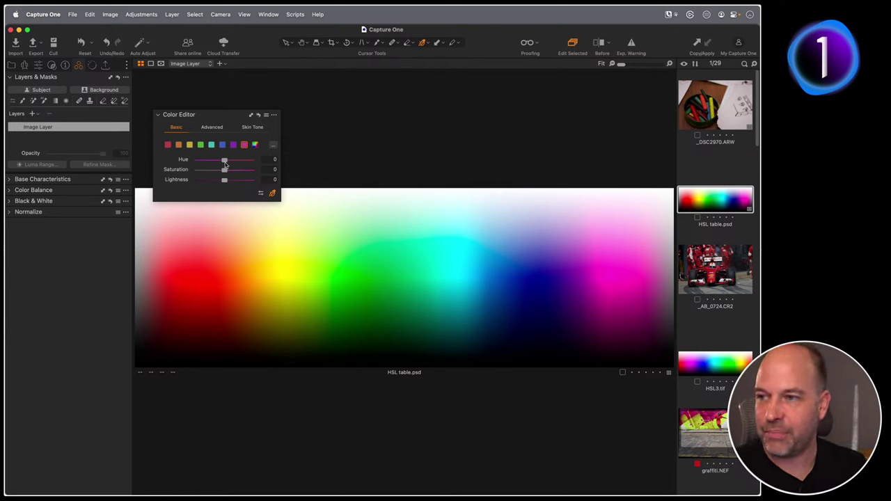
left_click_drag(224, 161, 268, 159)
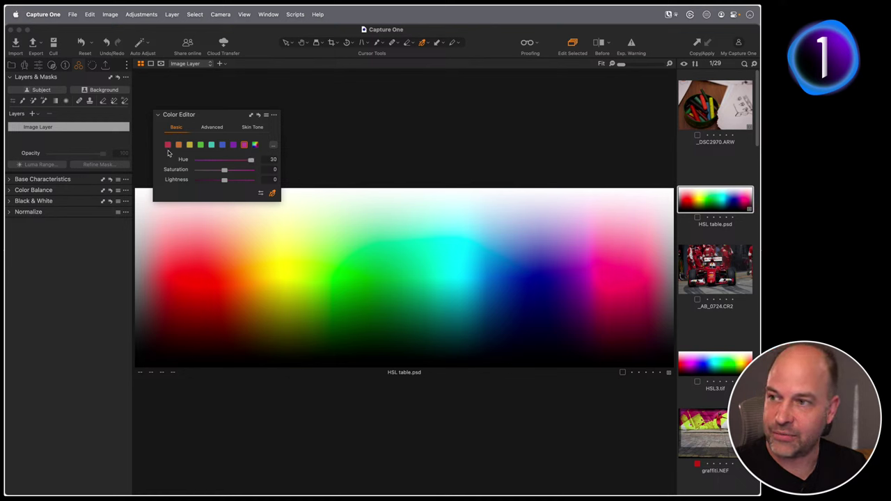
left_click_drag(250, 161, 201, 181)
double_click(231, 170)
double_click(201, 181)
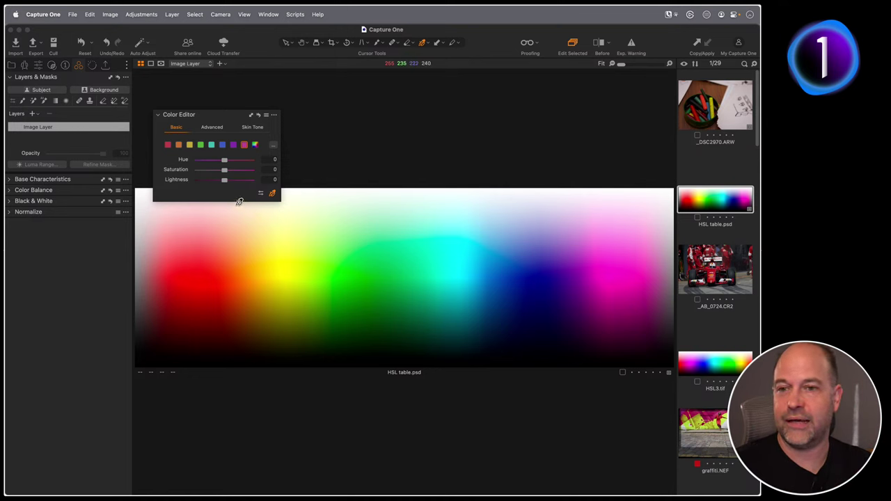
- Open the scallop shell photo 20170122_Høst_Copenhagen_080.CR2 and reset its Color Editor adjustments
scroll(717, 256, "down", 10)
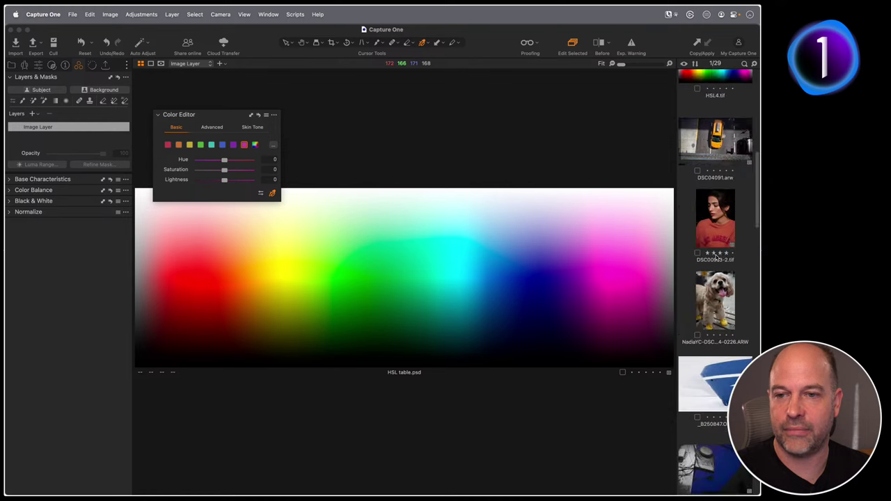
scroll(715, 258, "down", 15)
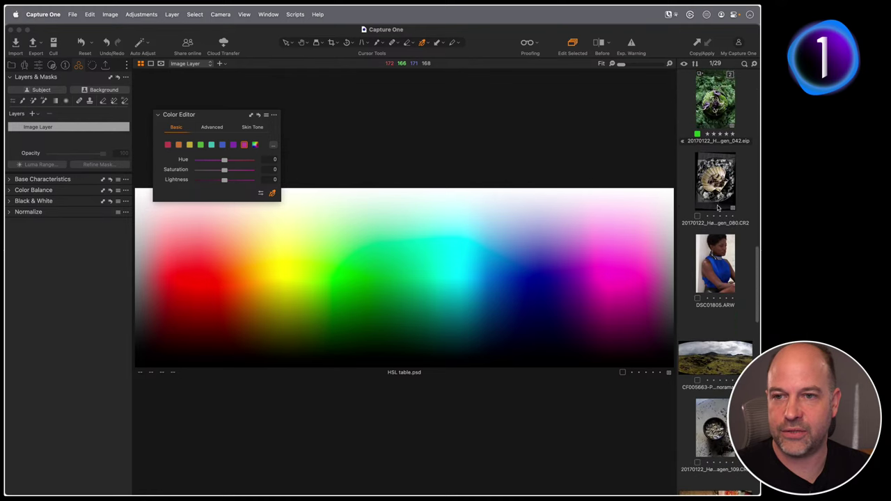
left_click(718, 205)
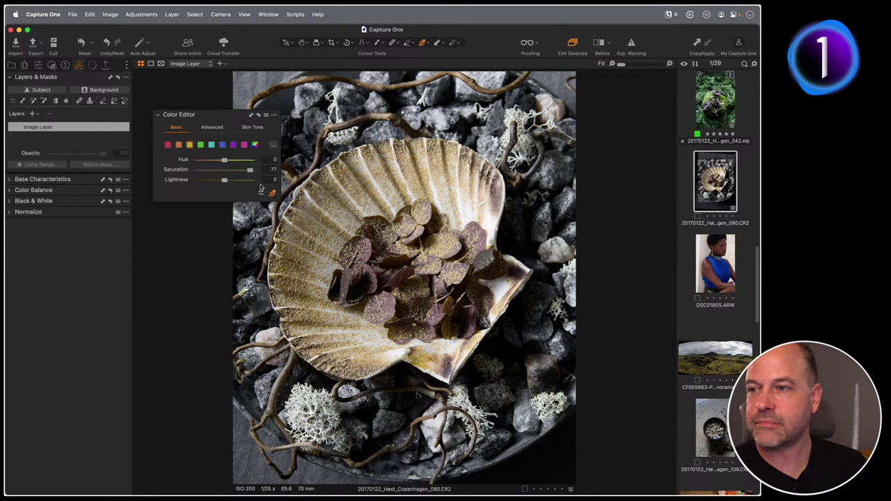
left_click(255, 116)
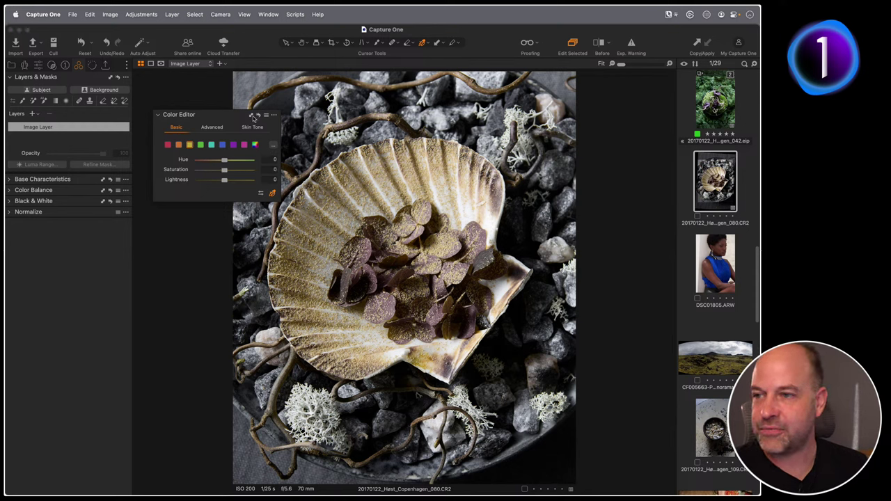
- Try lowering the saturation of all colors and raising the shell's yellow range saturation to 60.4, and reset the Color Editor
left_click(255, 145)
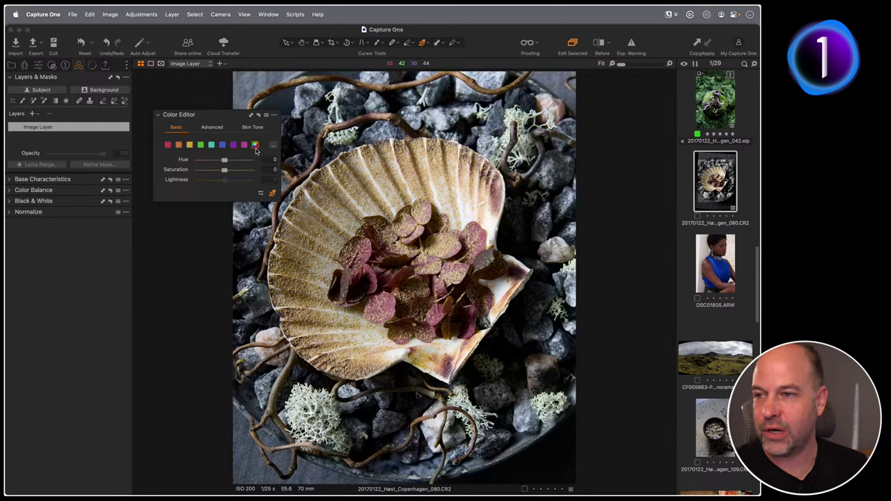
left_click_drag(225, 171, 244, 174)
left_click(332, 206)
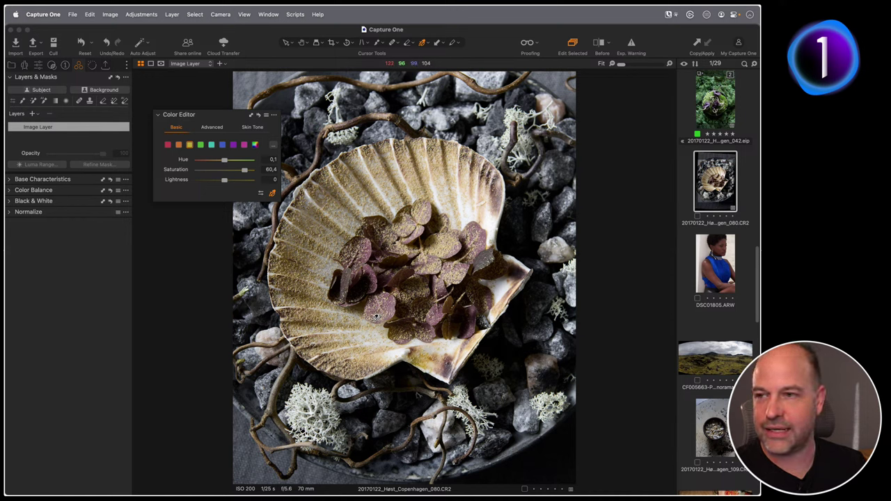
left_click(258, 116)
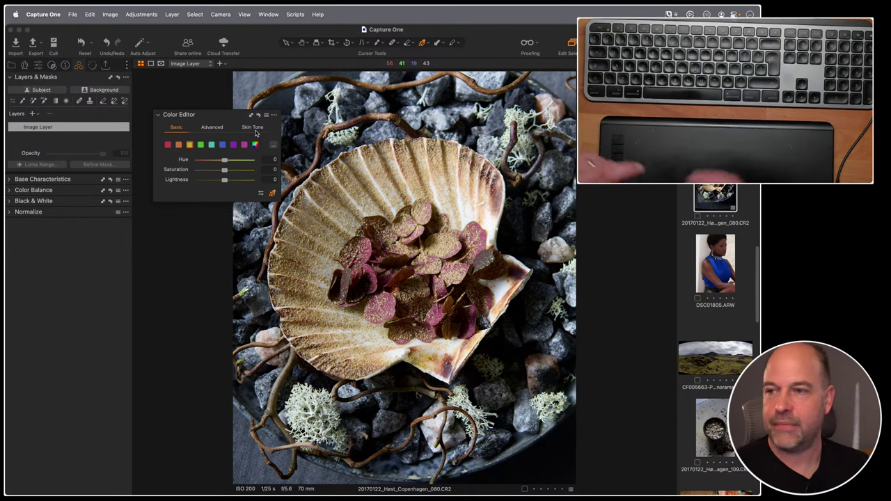
- Sample the shell with the Direct Color Editor and set its yellow range to hue -0.1, saturation 33.7 and lightness -9.2
left_click(273, 194)
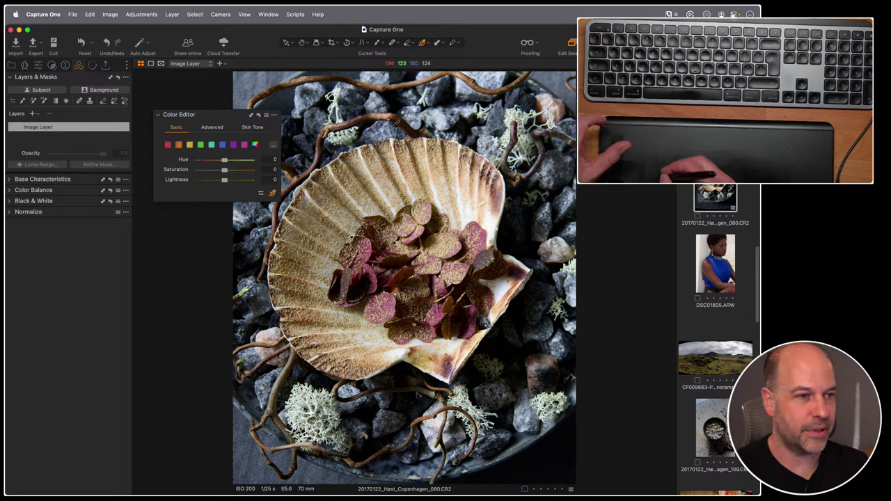
left_click(364, 249)
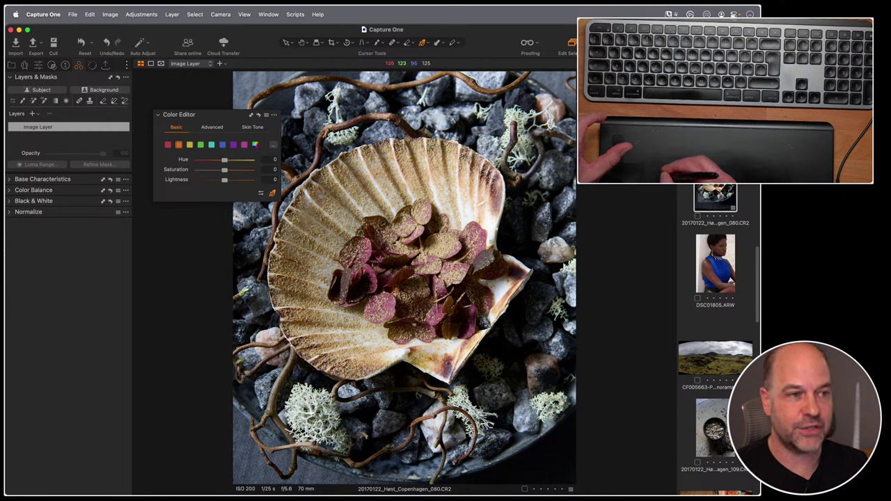
left_click(327, 215)
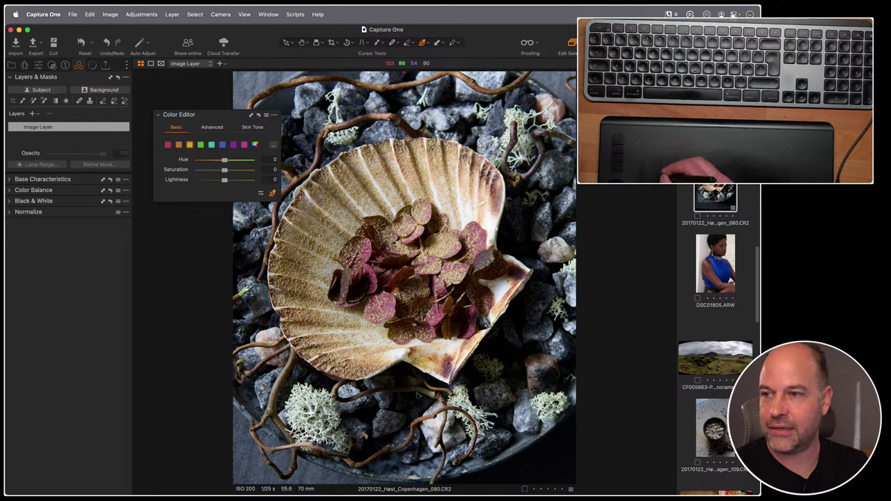
left_click(327, 222)
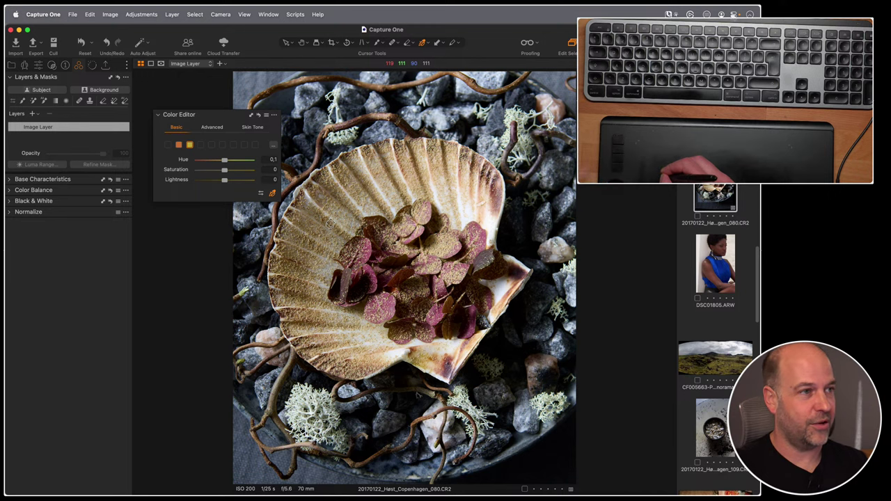
mouse_move(330, 221)
left_mouse_down()
mouse_move(356, 220)
mouse_move(281, 220)
mouse_move(328, 220)
left_mouse_up()
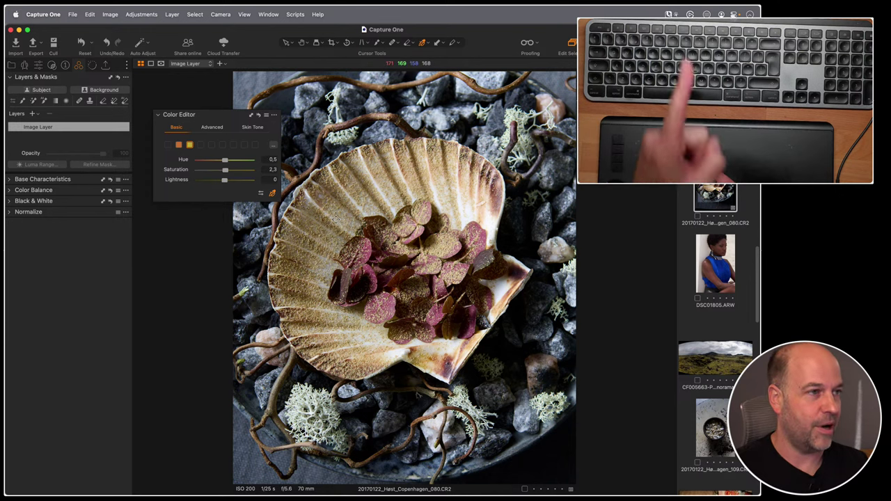
left_click_drag(333, 220, 347, 169)
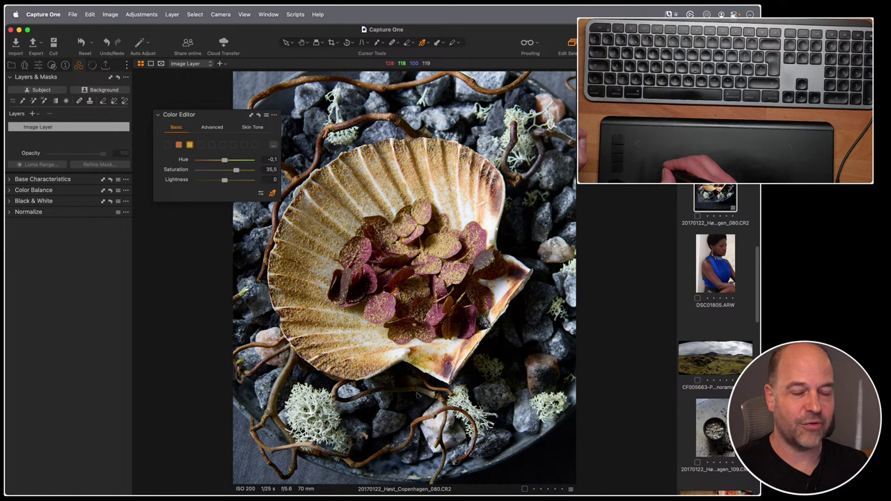
left_click_drag(235, 170, 236, 170)
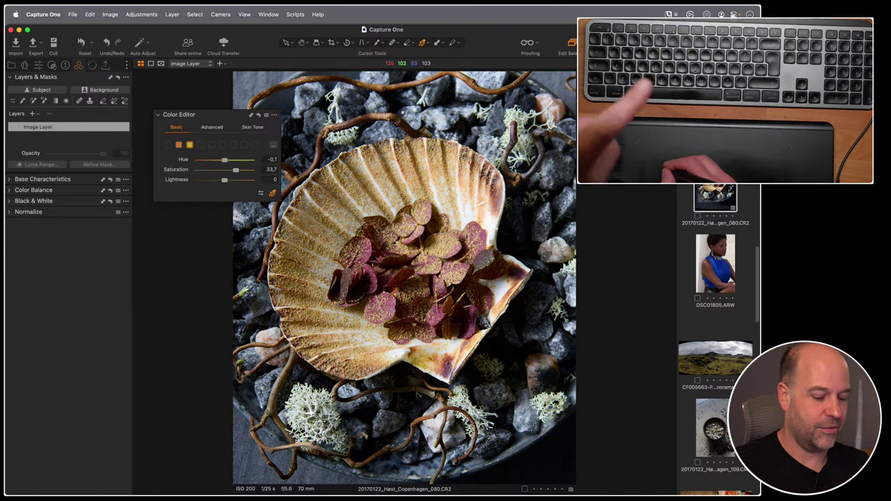
left_click_drag(224, 180, 225, 180)
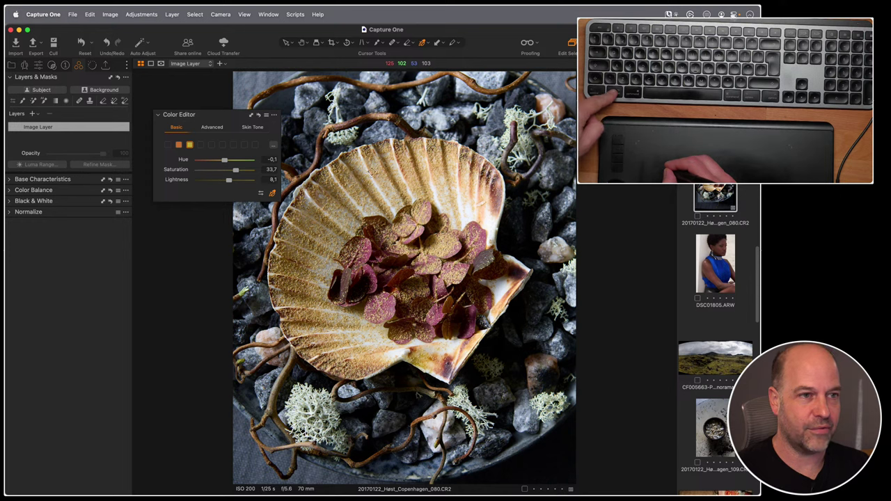
left_click_drag(372, 172, 318, 176)
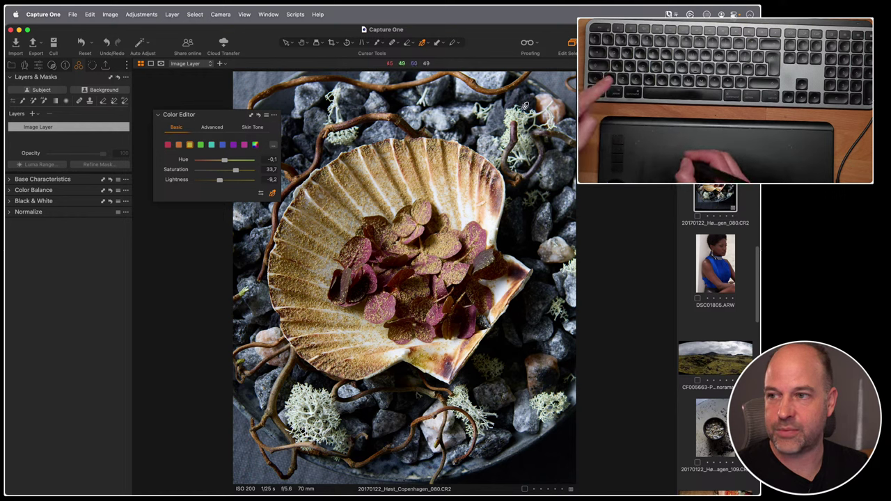
- Lower the saturation of all colors to -50.9, and set the shell's yellow range to hue 1.2 and saturation 78.1
left_click(254, 144)
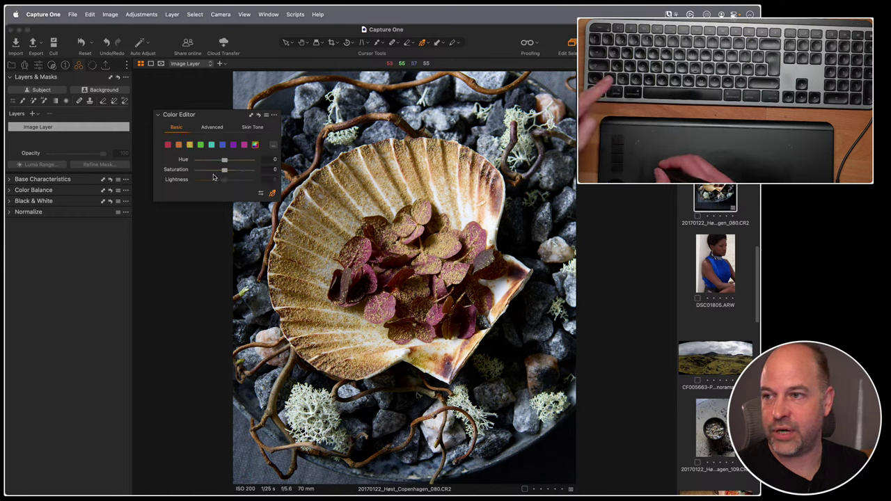
left_click_drag(213, 172, 206, 172)
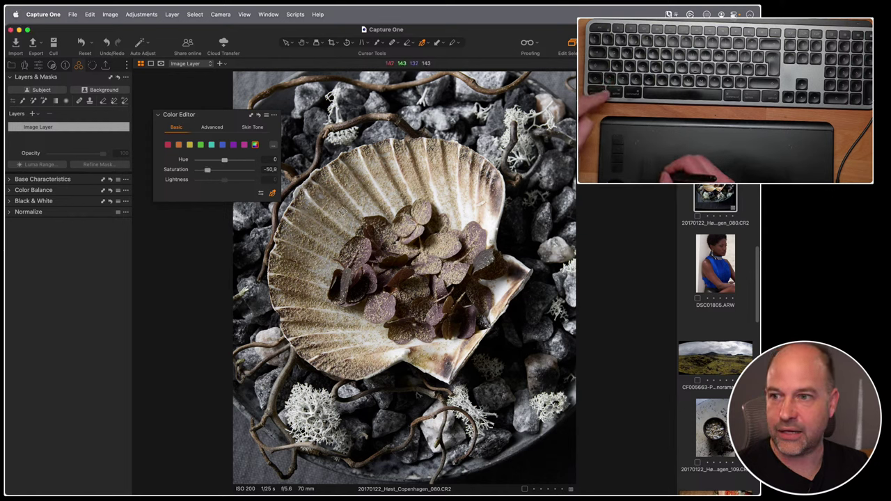
left_click(347, 211)
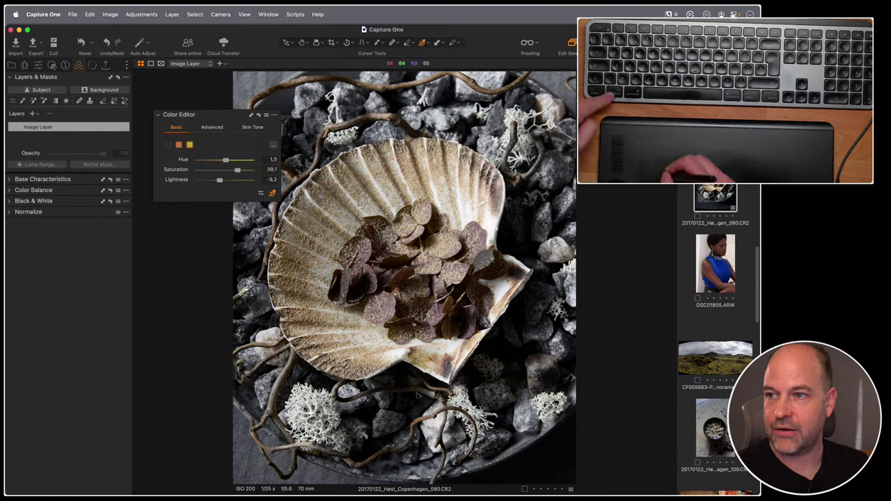
left_click_drag(361, 203, 355, 166)
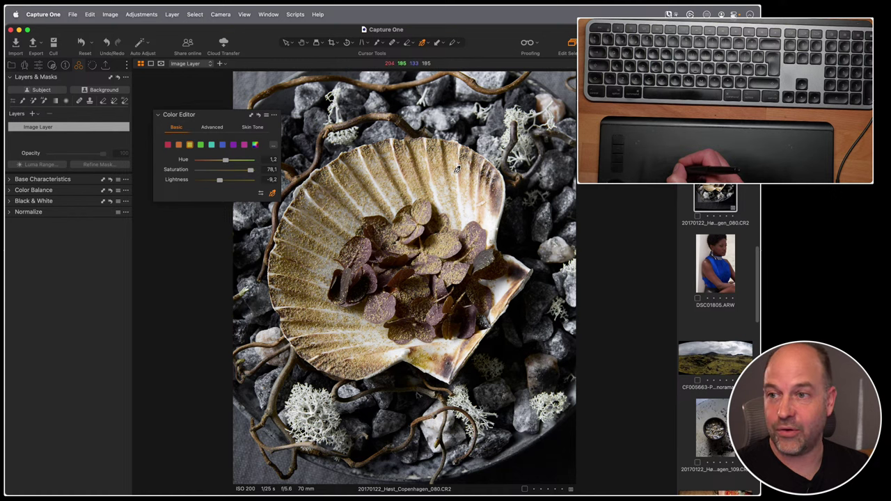
- Open portrait DSC01805.ARW and adjust the blue top directly to hue -5.6, saturation 23.6 and lightness -13.3
left_click(724, 265)
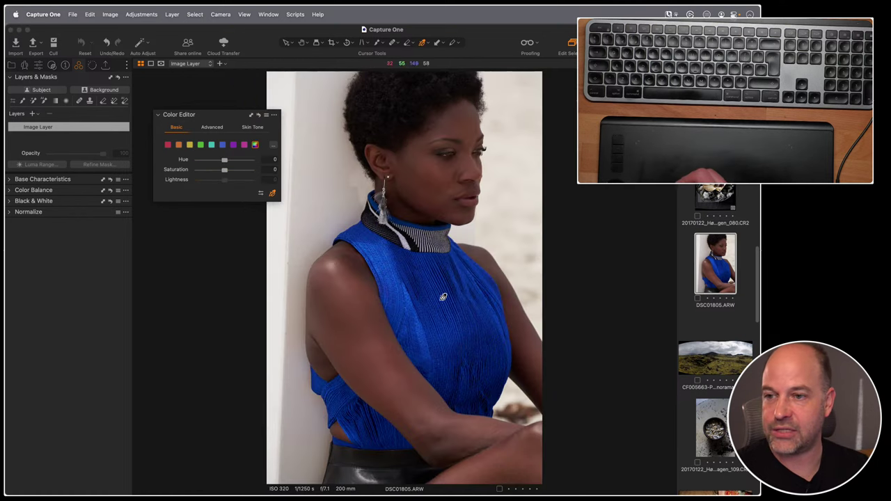
left_click_drag(438, 296, 439, 285)
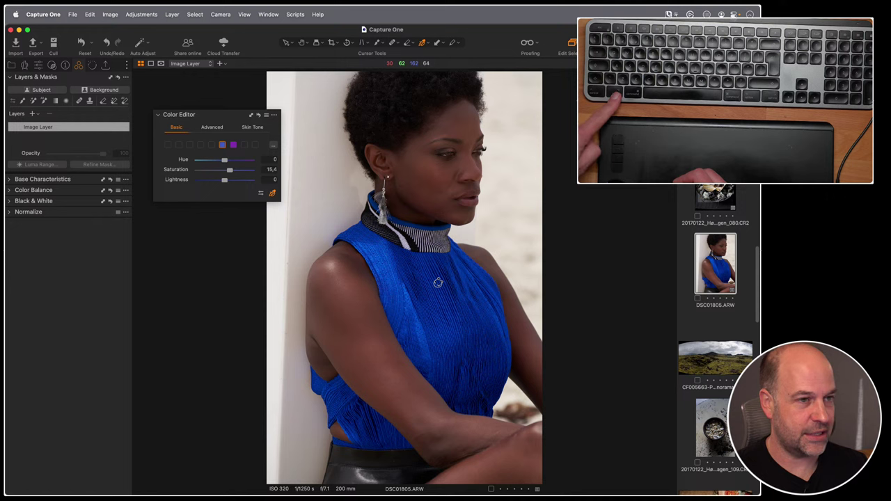
left_click_drag(438, 282, 358, 276)
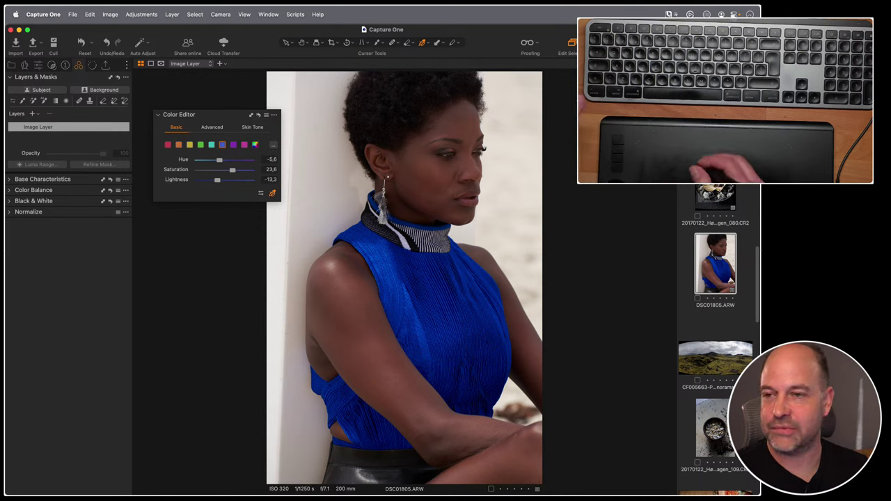
- Open the crayon photo _DSC2970.ARW for direct color editing
scroll(720, 220, "down", 10)
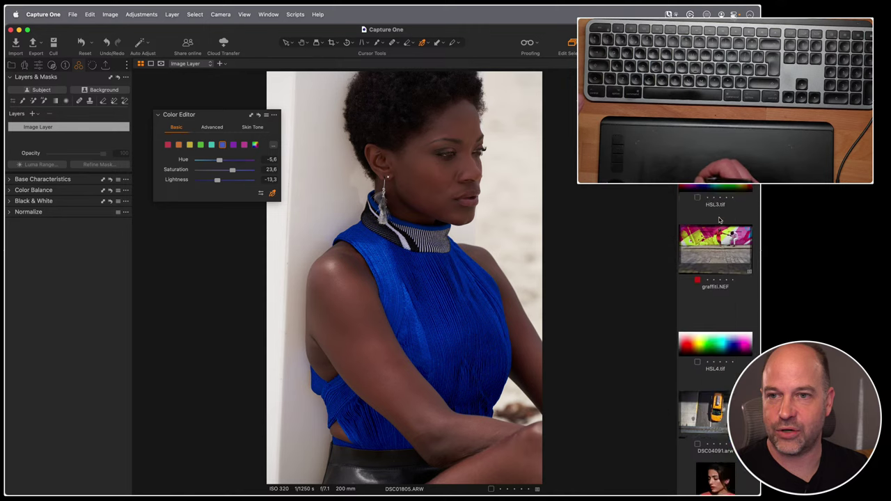
scroll(720, 220, "up", 4)
key("super+d")
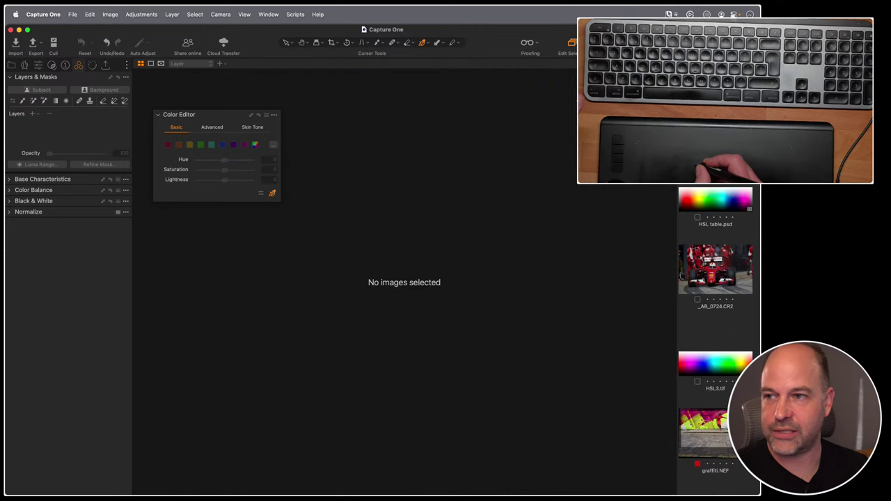
key("super+z")
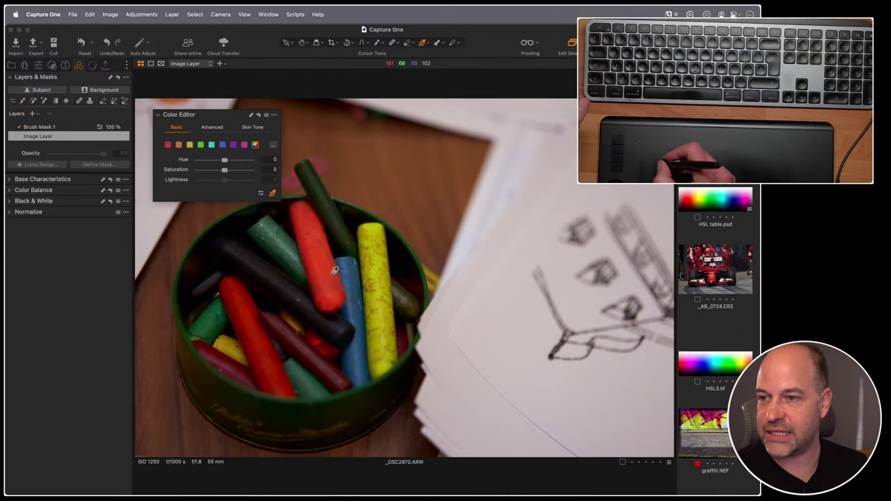
- Set the yellow crayon's range to hue 0.8 and saturation 21.6, and the red crayons' orange range to saturation 0.9 and lightness -6.3
left_click(378, 268)
left_click_drag(376, 269, 382, 242)
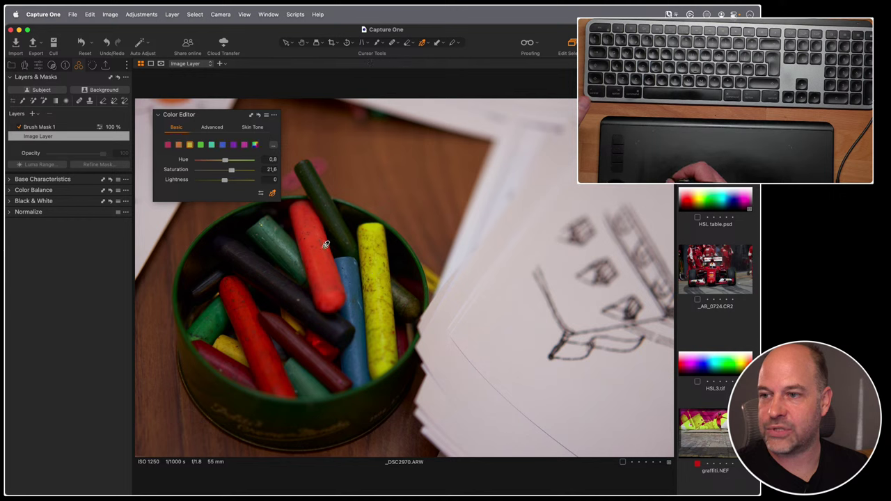
left_click_drag(322, 246, 321, 269)
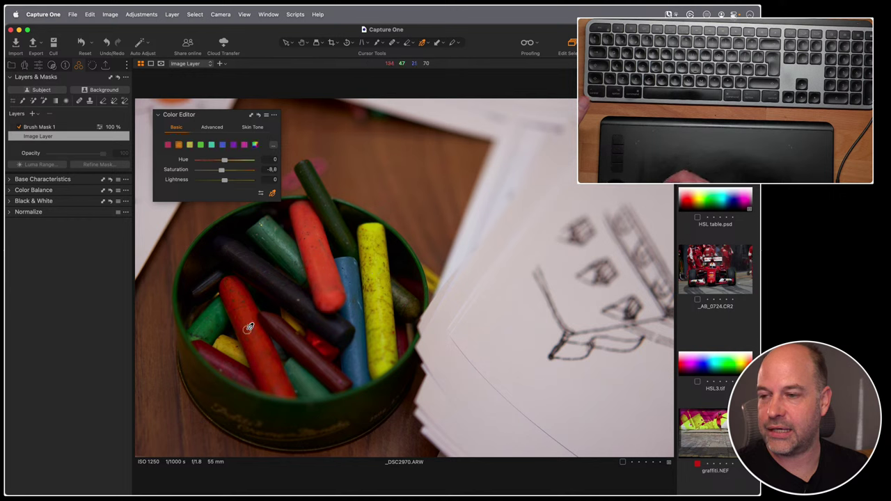
left_click_drag(249, 327, 229, 304)
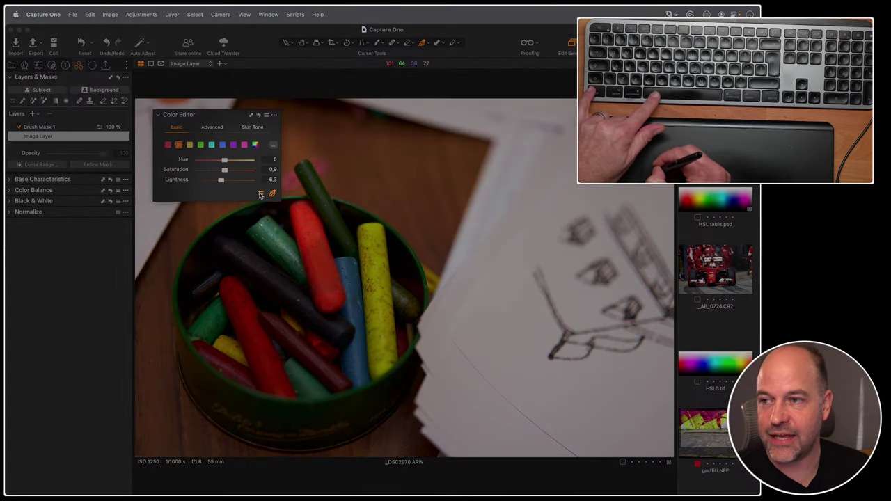
- Open the Edit Color Ranges dialog, examine the selected orange range in the crayon photo, and close it
left_click(260, 193)
left_click(197, 178)
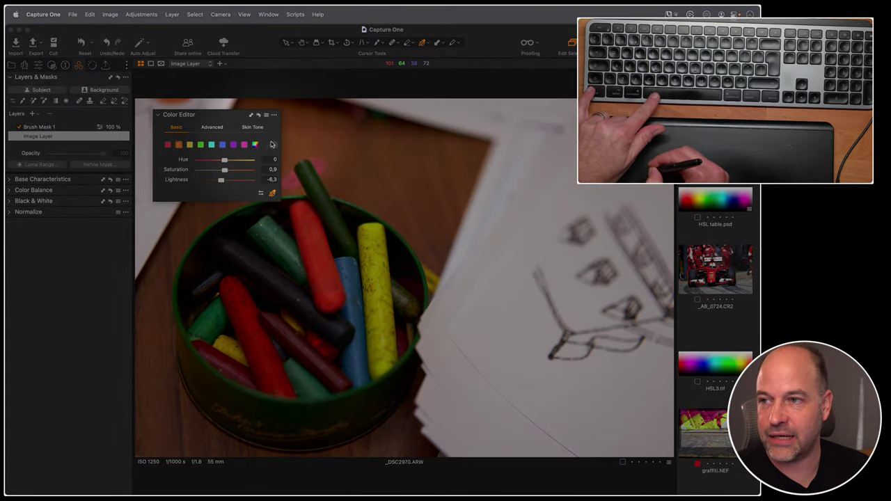
double_click(200, 146)
left_click_drag(519, 113, 379, 104)
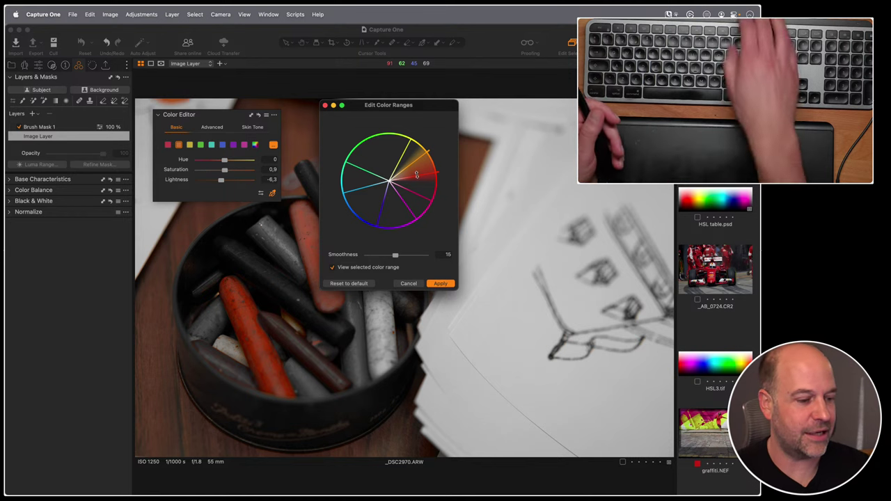
left_click(324, 105)
- Open the Direct Color Editor settings, examine the hue, saturation, lightness and sensitivity options, and close them
right_click(262, 198)
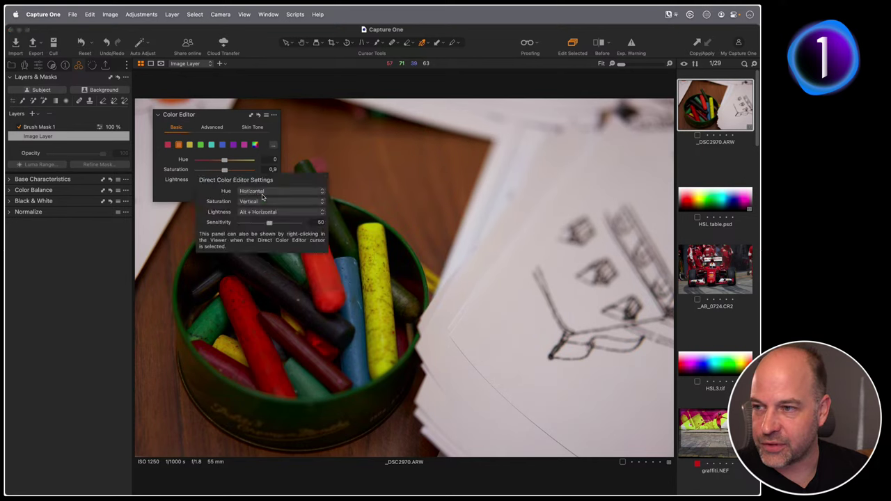
key("Escape")
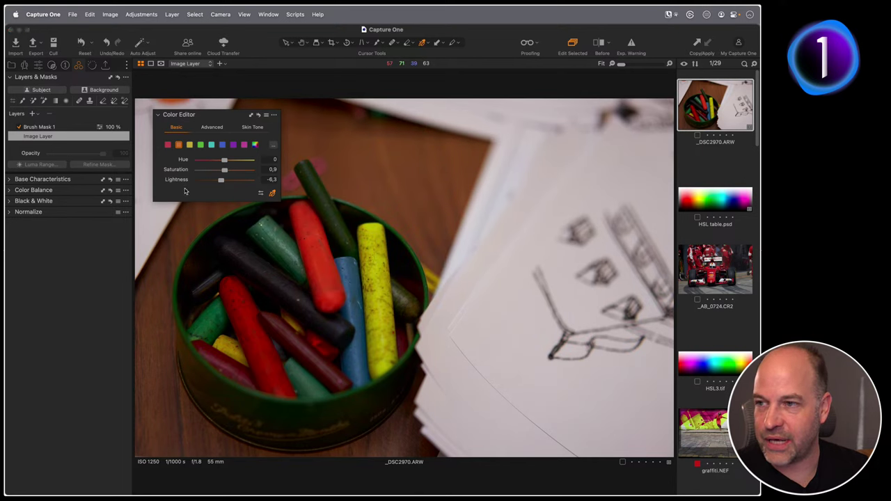
left_click(260, 196)
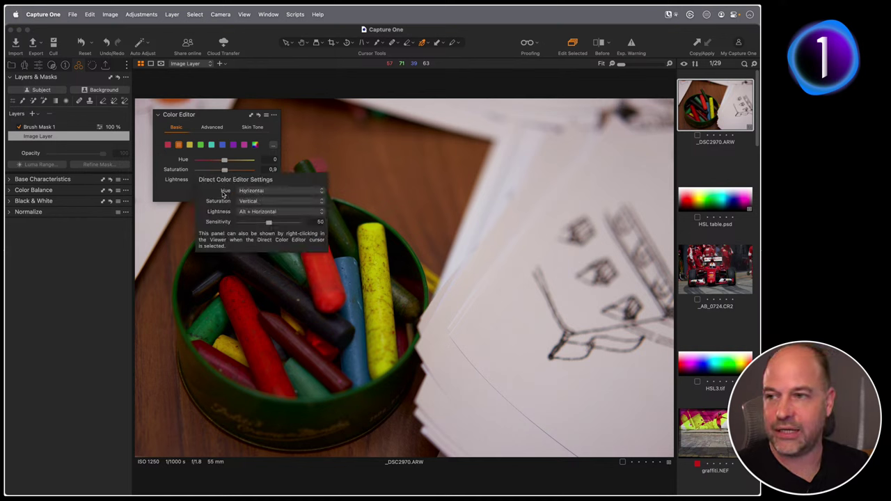
left_click(284, 201)
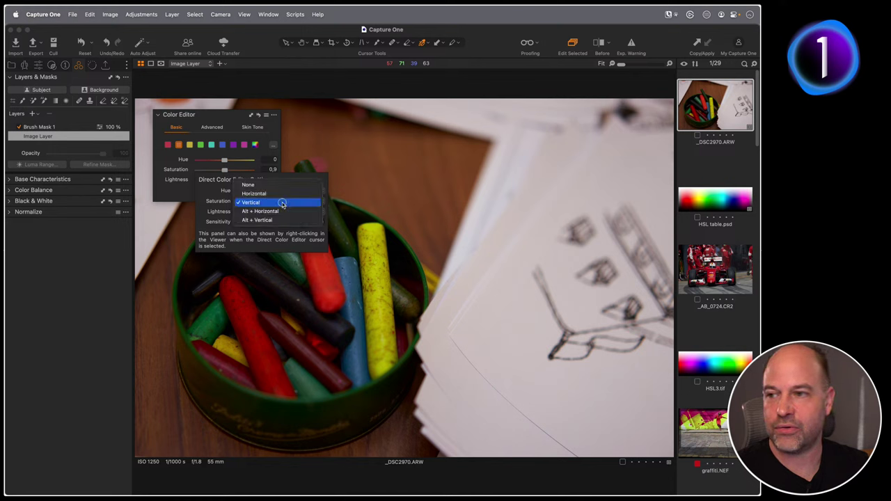
left_click(200, 197)
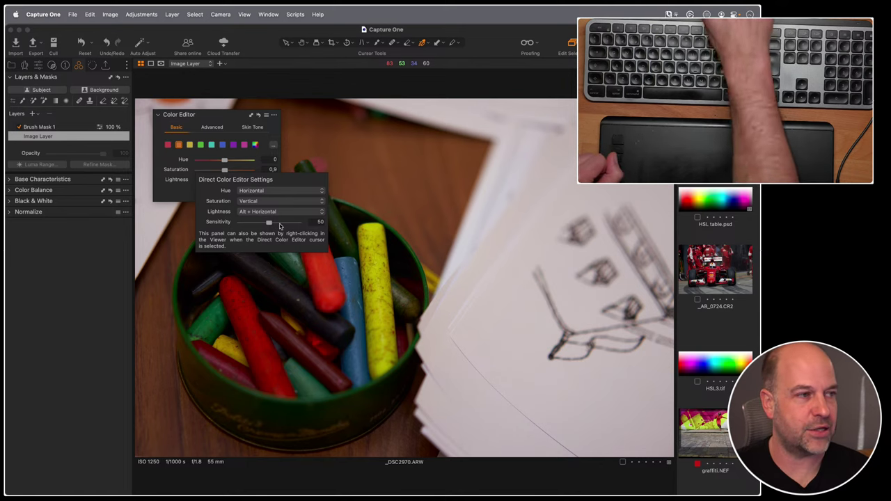
left_click(208, 207)
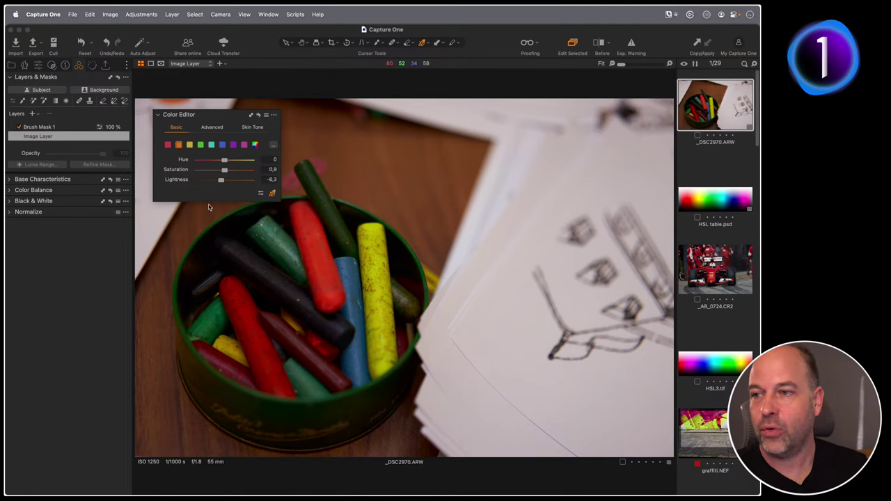
- Try shifting the boundary between the blue and cyan ranges in Edit Color Ranges, restore the default ranges and apply
left_click(273, 145)
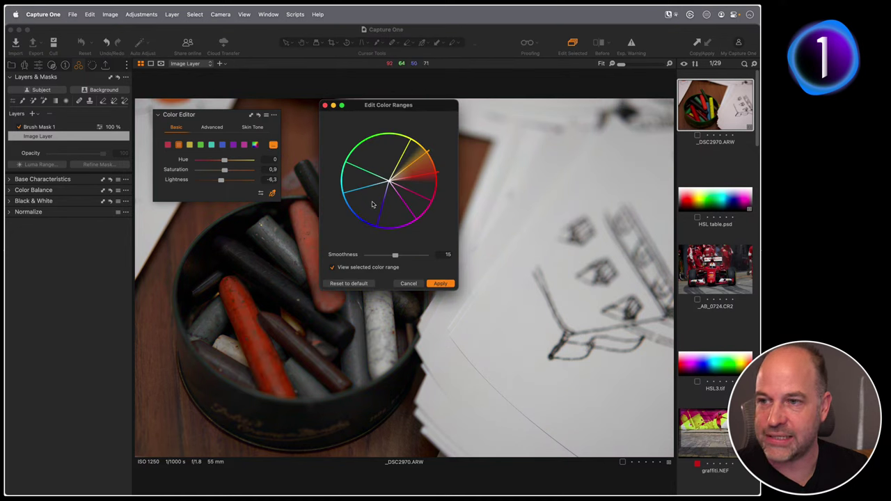
mouse_move(373, 204)
left_mouse_down()
mouse_move(391, 212)
mouse_move(421, 206)
mouse_move(432, 181)
mouse_move(414, 149)
mouse_move(373, 148)
mouse_move(355, 188)
mouse_move(369, 206)
mouse_move(350, 192)
mouse_move(357, 202)
left_mouse_up()
left_click_drag(356, 112, 457, 109)
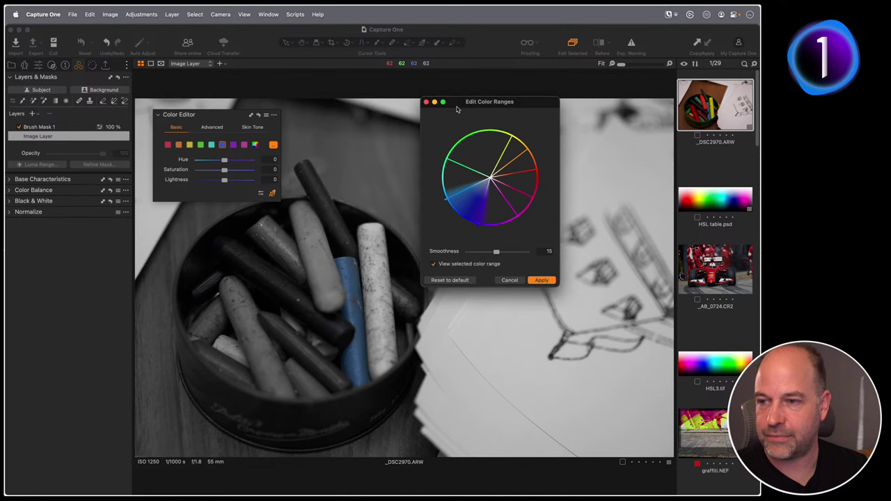
mouse_move(461, 197)
left_mouse_down()
mouse_move(474, 209)
mouse_move(444, 188)
left_mouse_up()
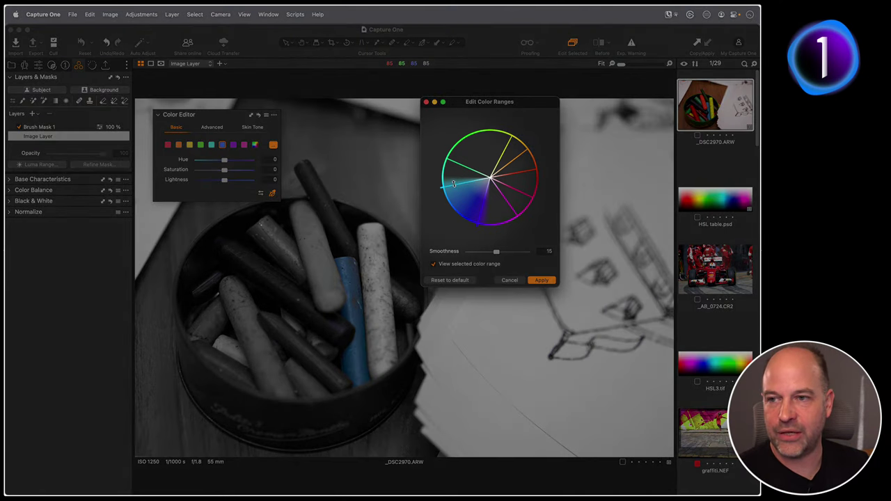
left_click_drag(454, 183, 461, 199)
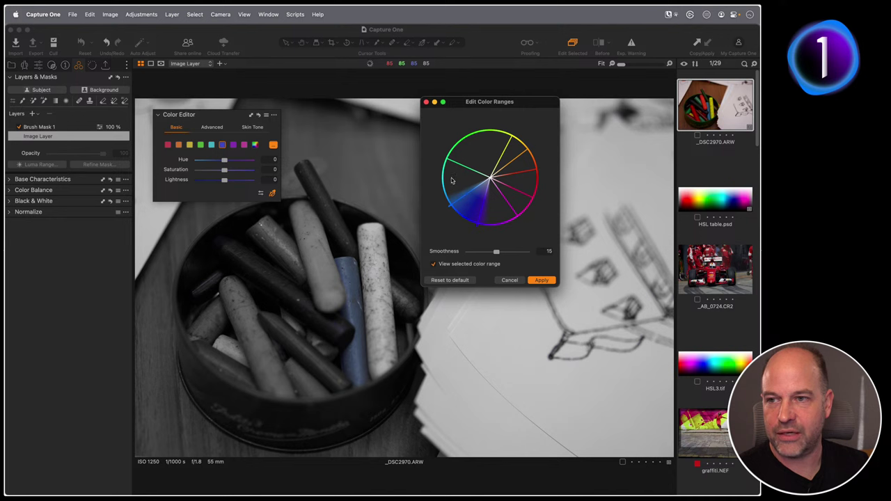
left_click(452, 181)
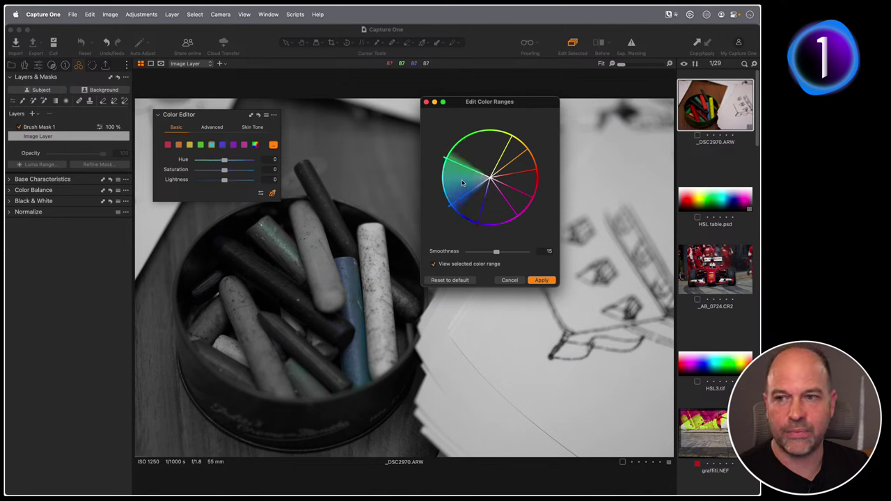
left_click(446, 282)
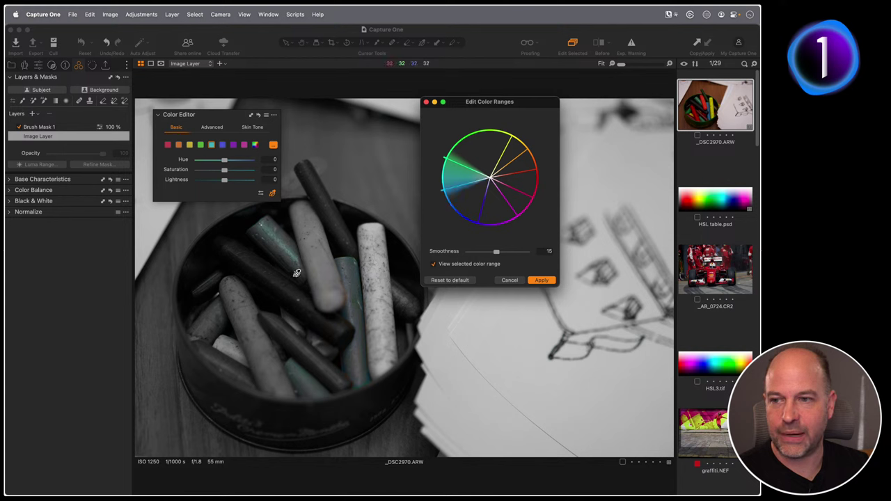
left_click(541, 279)
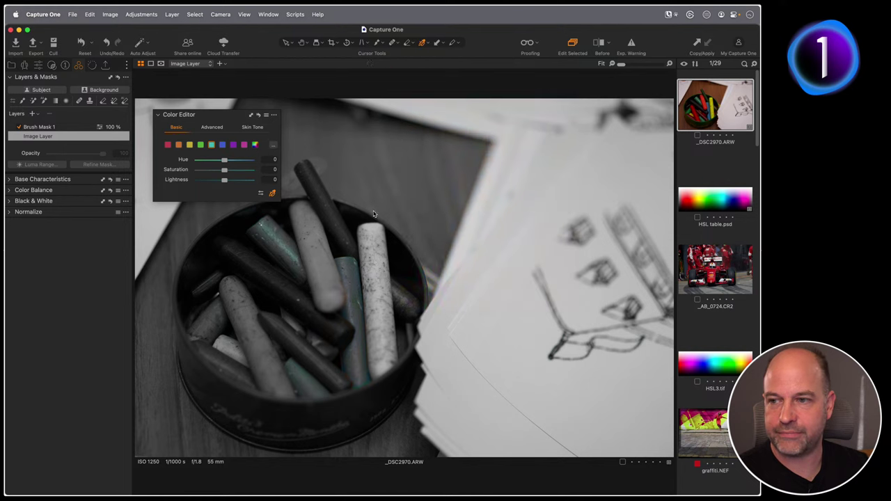
- Switch the Color Editor to Advanced mode and open HSL table.psd, moving the floating tool clear of the chart's red and yellow areas
left_click(212, 127)
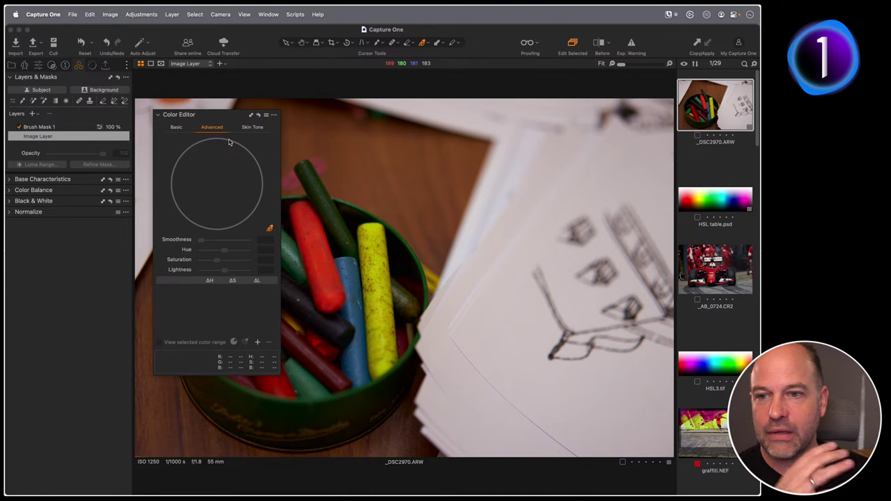
left_click(717, 203)
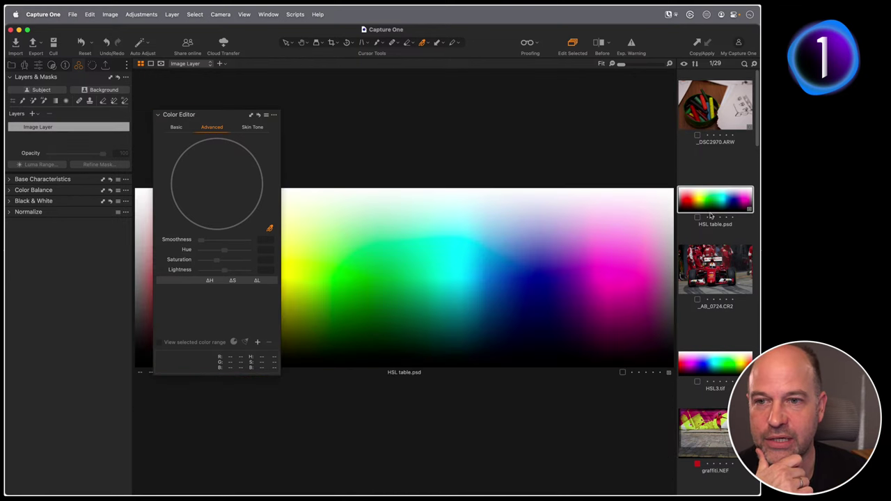
left_click_drag(227, 115, 216, 82)
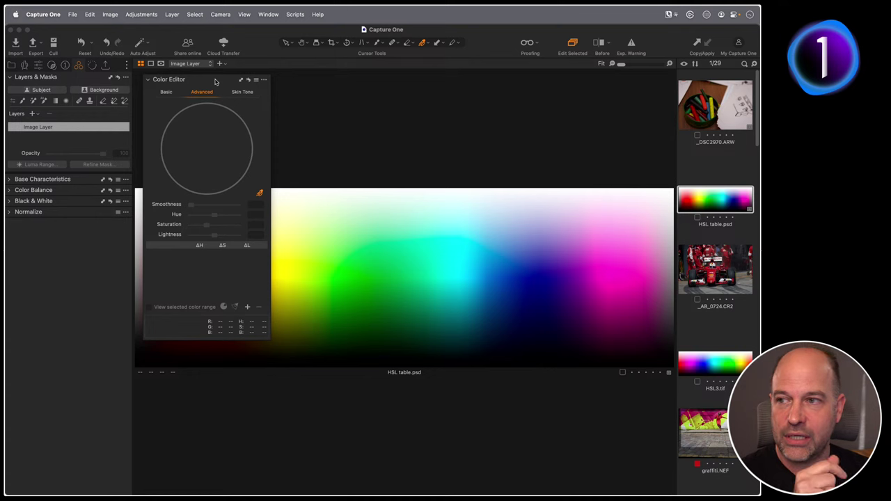
left_click_drag(495, 73, 512, 74)
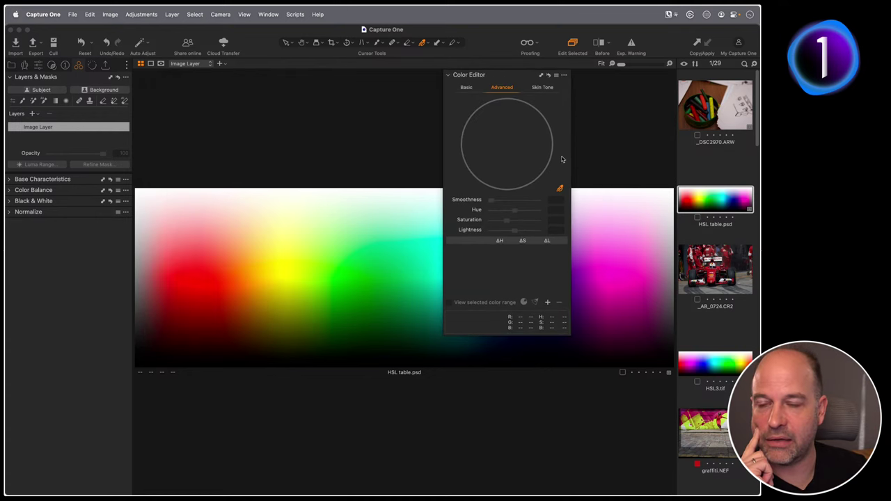
- Try sampling yellow, yellow-green and pale green tones from the chart, resetting the Color Editor after each sample
left_click(291, 263)
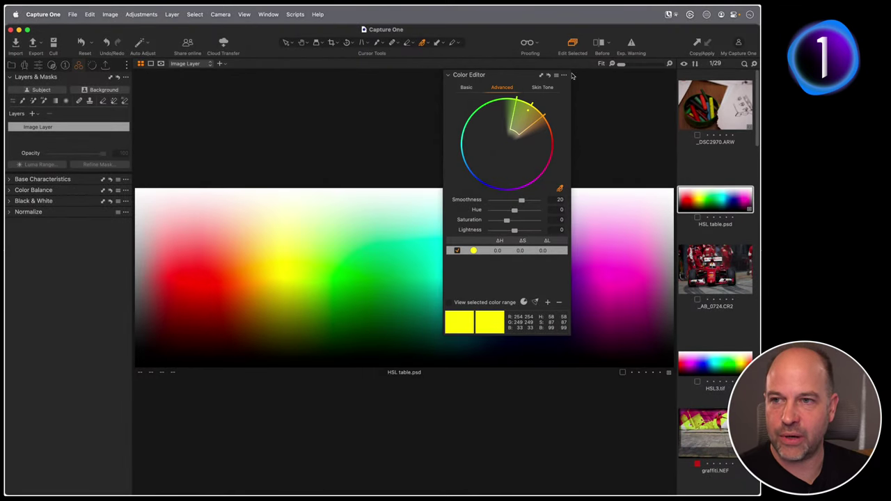
left_click(550, 75)
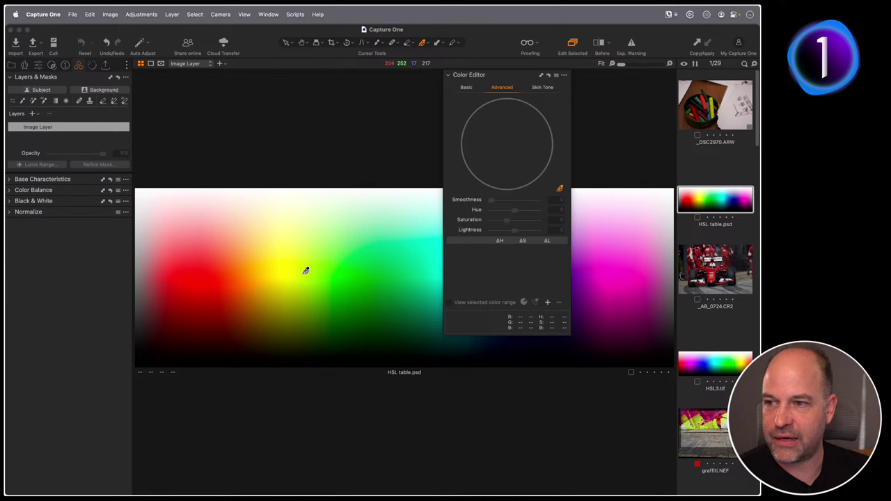
left_click(306, 269)
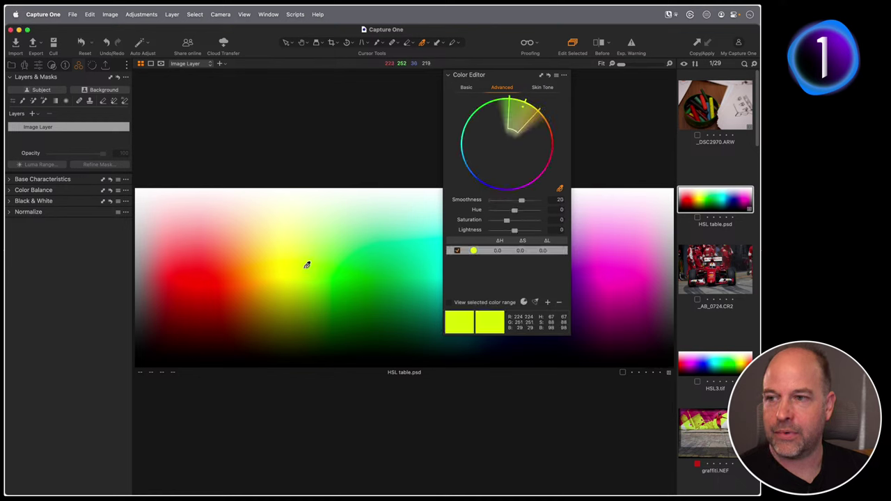
left_click(548, 75)
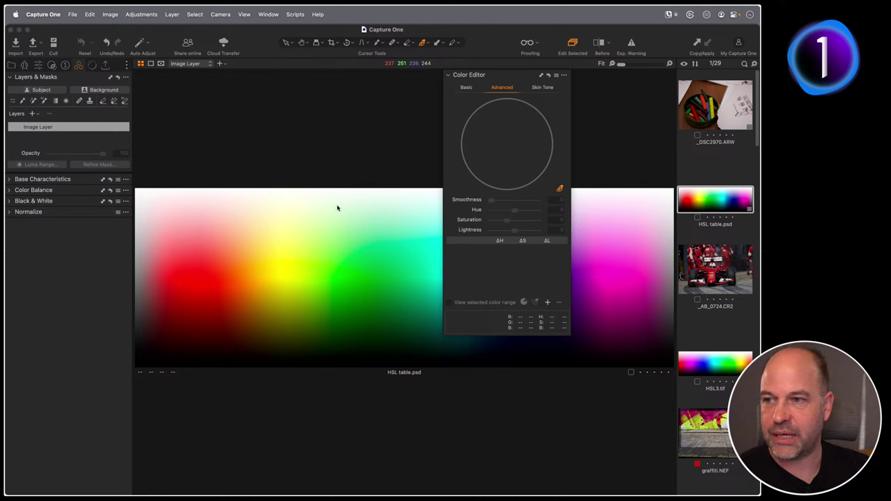
left_click(317, 210)
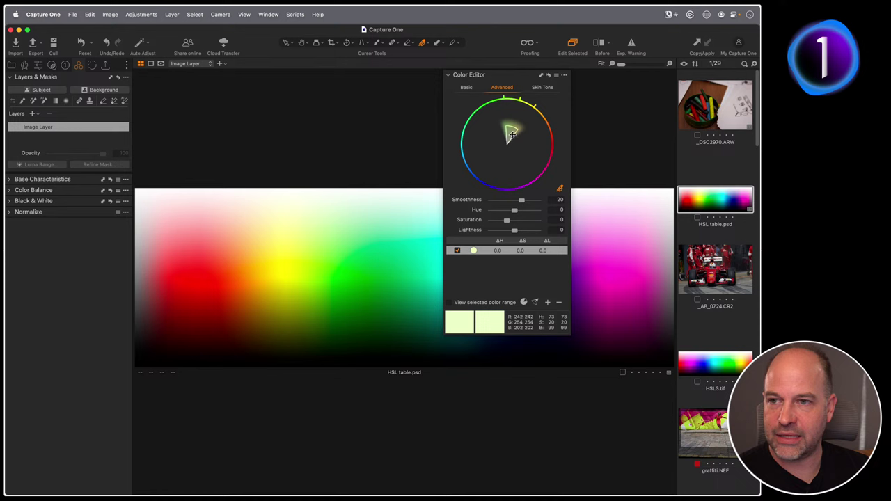
left_click(548, 75)
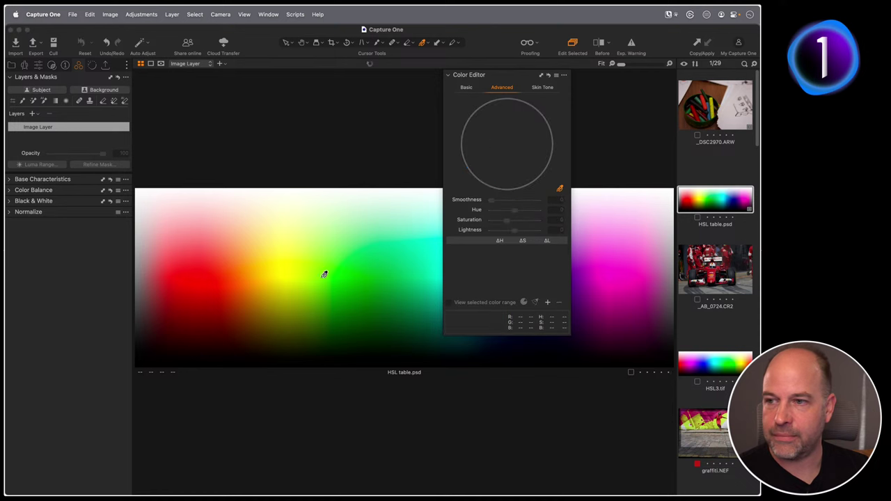
- Sample the saturated yellow-green area of the chart and turn on View selected color range in the Advanced Color Editor
left_click(306, 273)
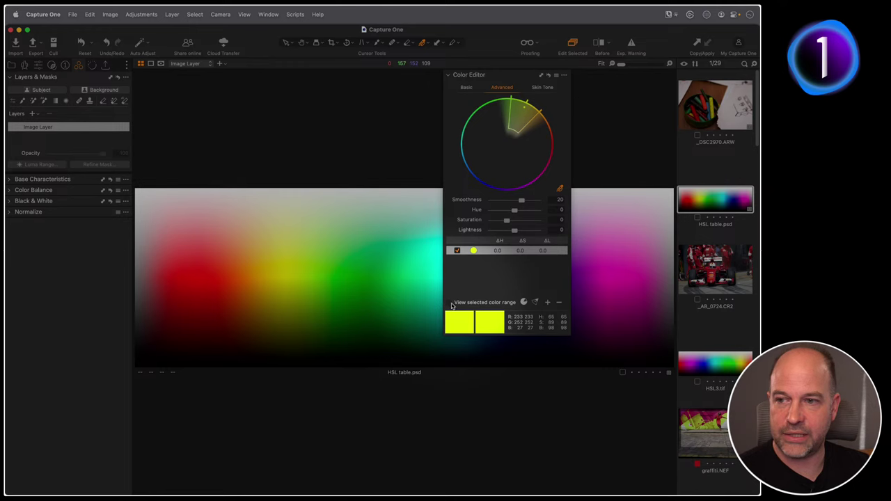
left_click(450, 303)
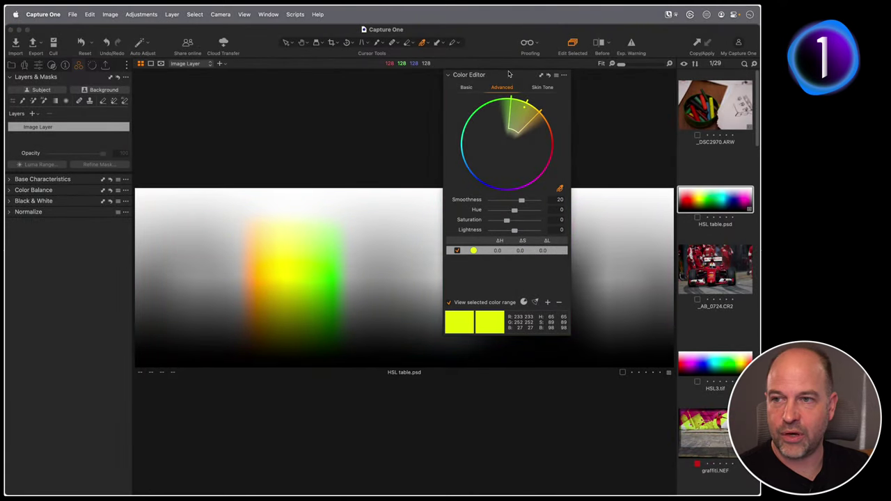
left_click_drag(508, 74, 469, 84)
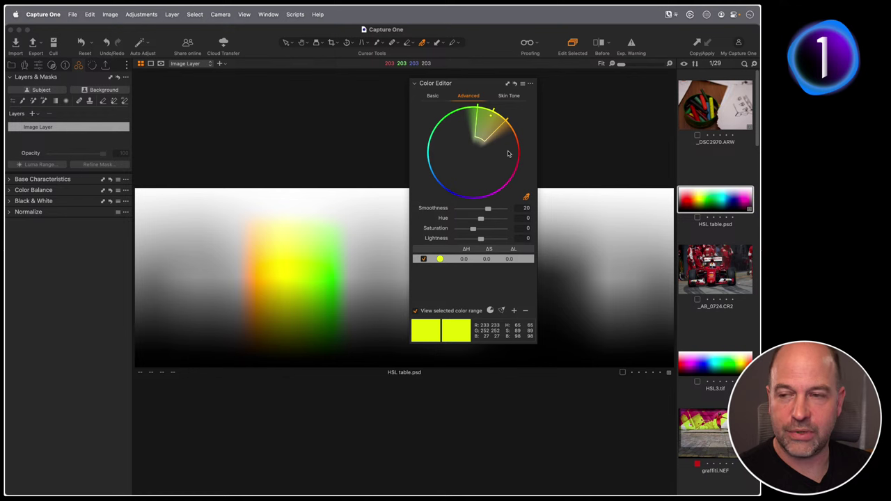
left_click(433, 97)
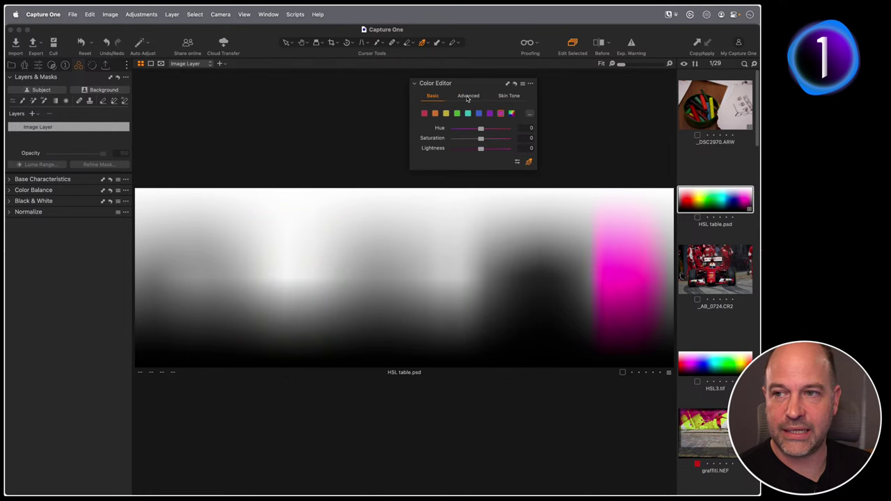
left_click(468, 97)
- Try limiting the sampled yellow range to highly saturated tones, extending it to the wheel's center, and restricting it to less saturated tones
left_click_drag(482, 140, 495, 120)
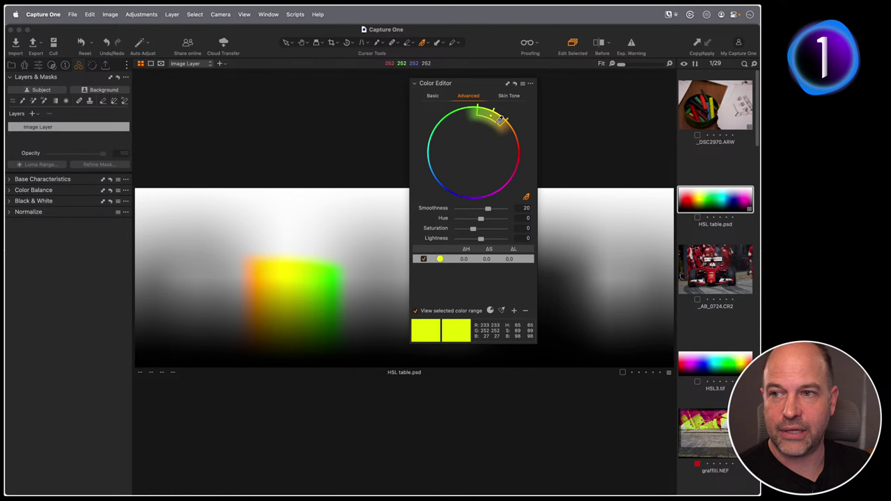
left_click_drag(501, 119, 479, 147)
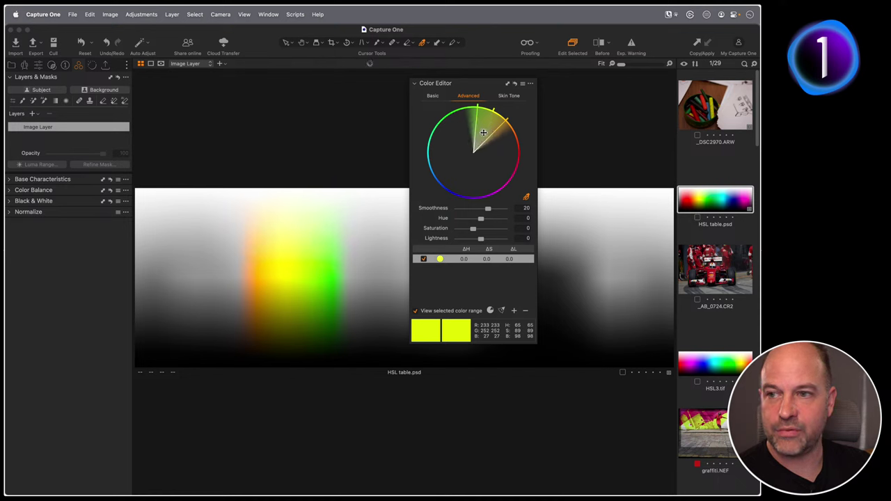
left_click(483, 132)
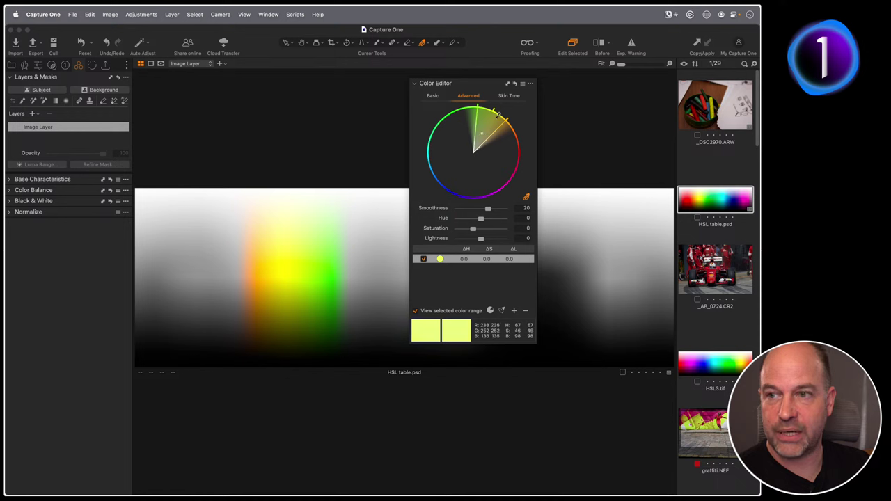
left_click_drag(497, 116, 488, 128)
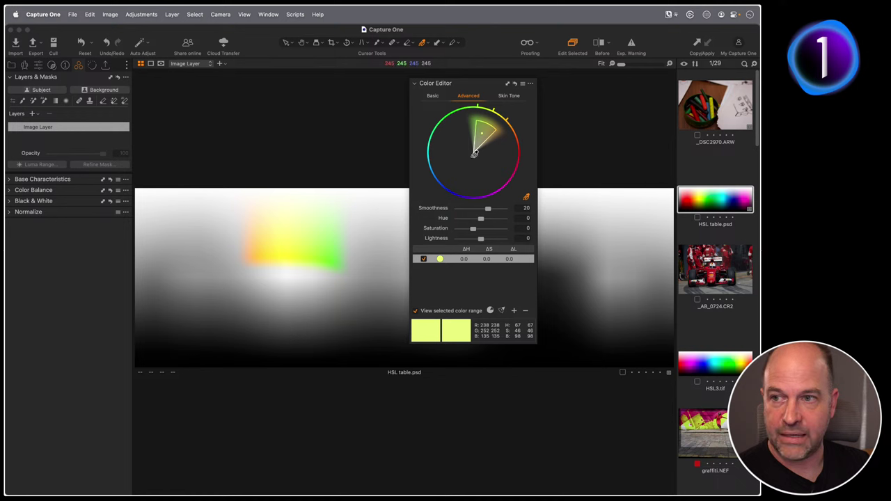
- Widen the selected range to nearly the whole hue wheel, excluding the least saturated center, and move the sample point to pale yellow-green
left_click_drag(475, 156, 450, 129)
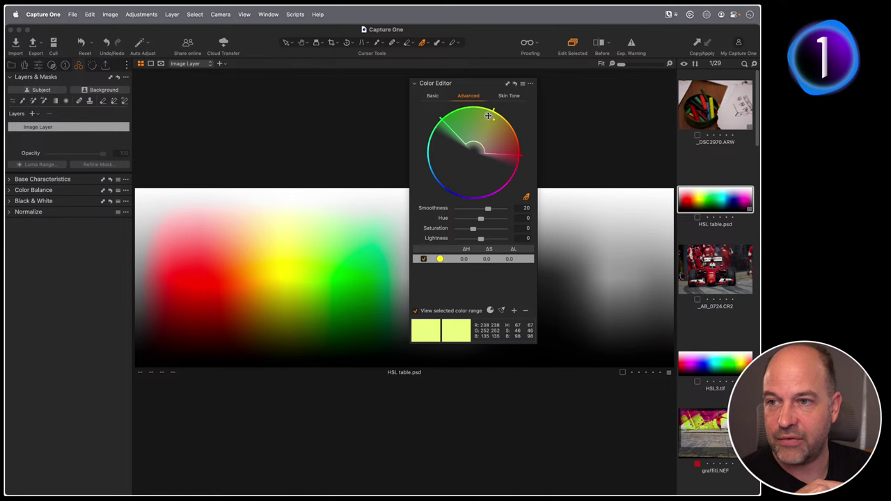
left_click_drag(488, 115, 519, 168)
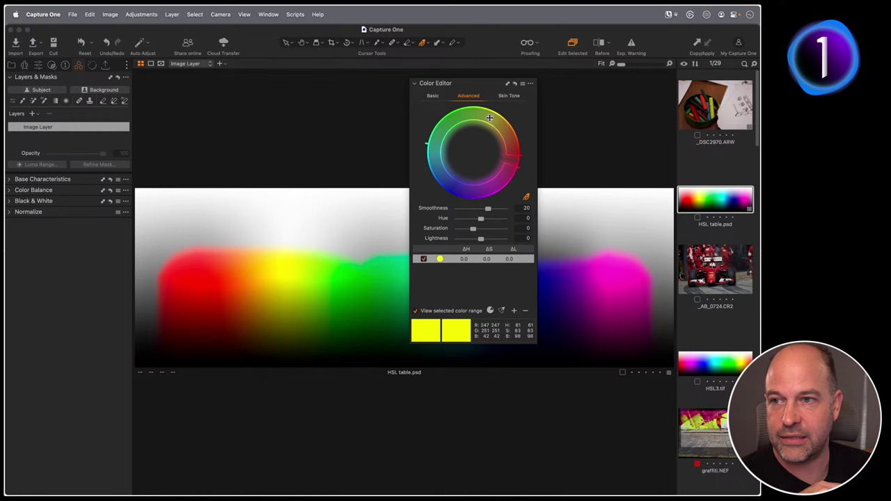
mouse_move(493, 113)
left_mouse_down()
mouse_move(501, 128)
mouse_move(497, 119)
left_mouse_up()
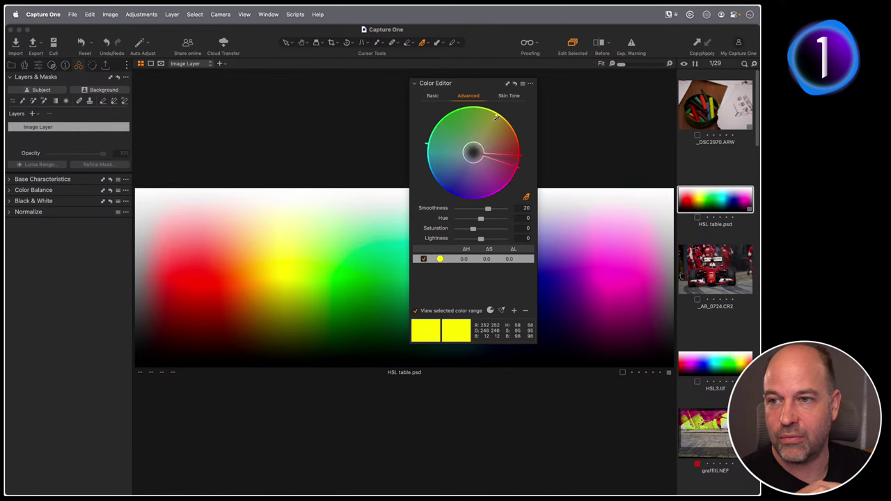
left_click(479, 137)
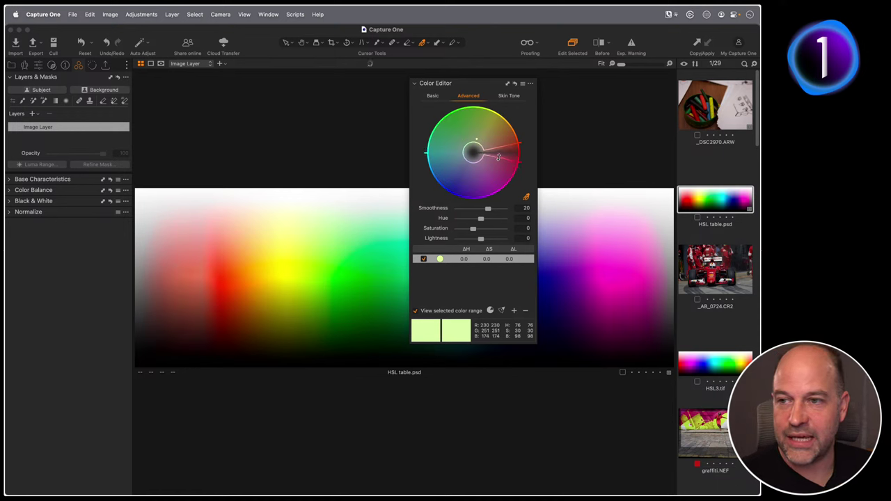
- Try sampling a light yellow-green chart tone and shifting its sample point within the wedge, and reset the Color Editor
left_click_drag(508, 146, 528, 151)
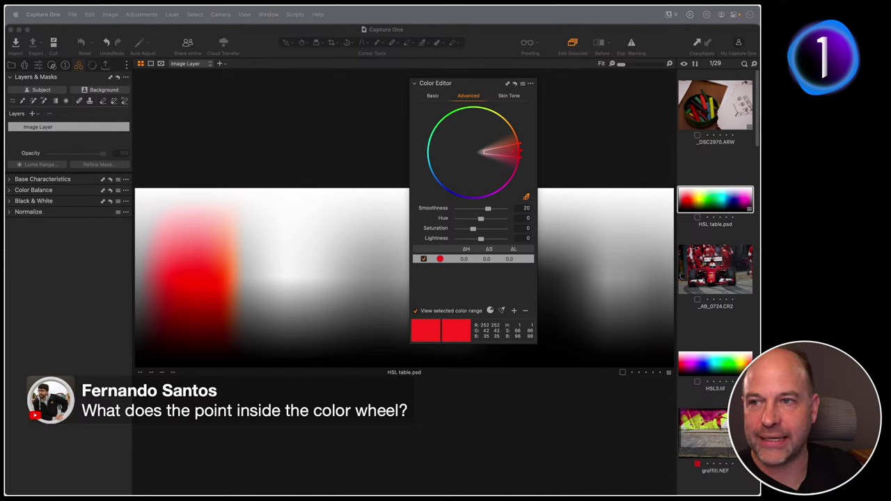
left_click(304, 258)
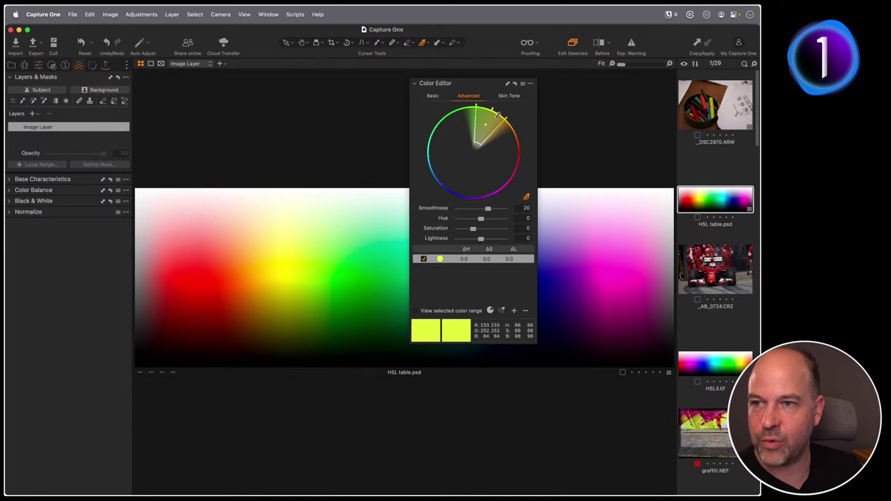
left_click_drag(499, 116, 514, 99)
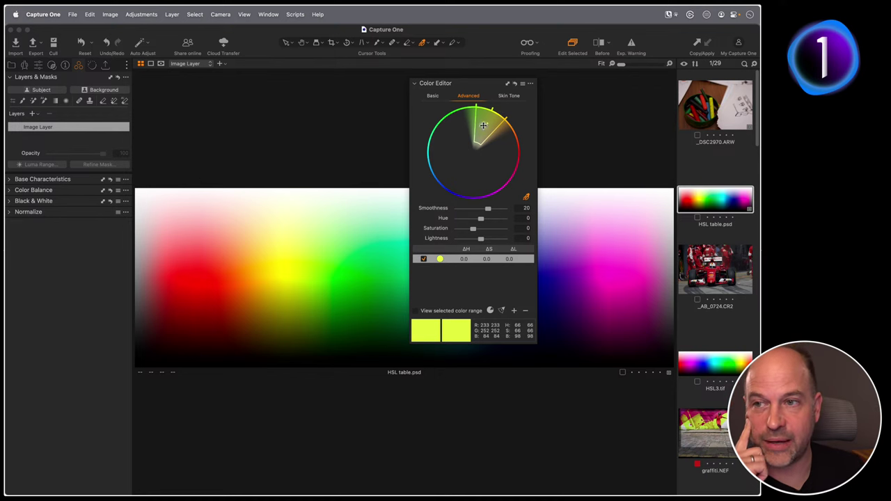
left_click_drag(485, 124, 487, 126)
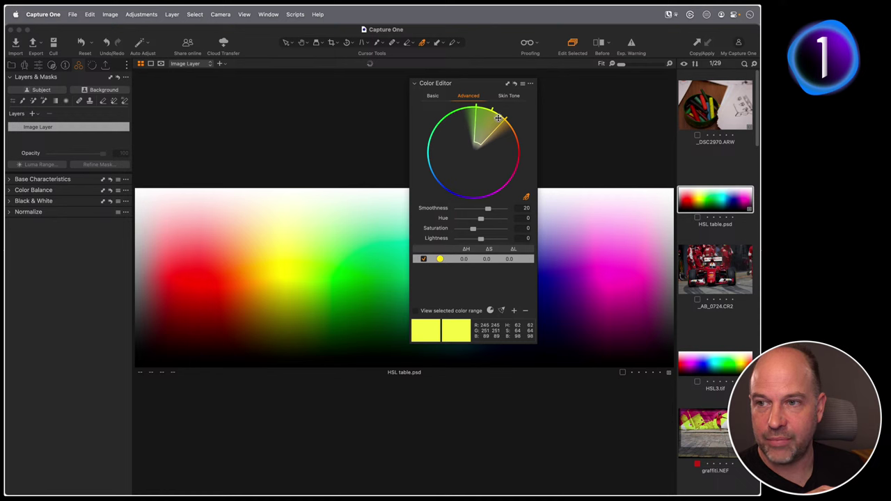
left_click_drag(483, 131, 484, 126)
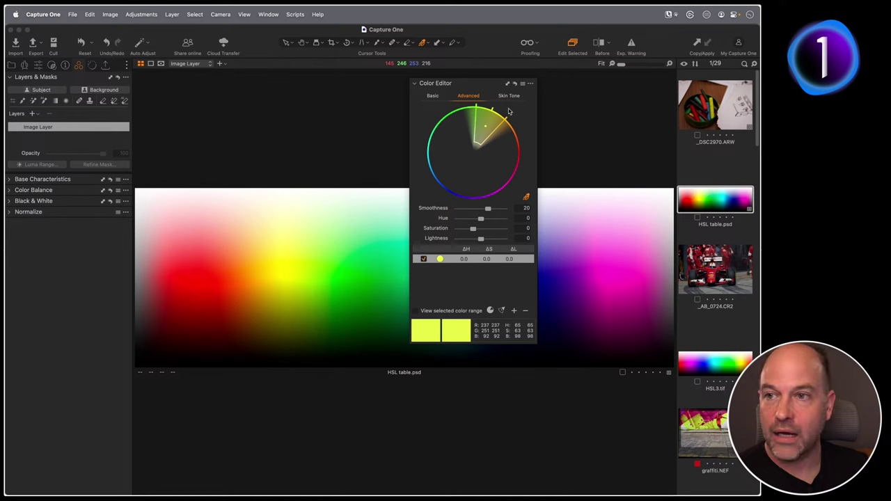
left_click(514, 83)
- Sample the chart's saturated yellow-green, turn on View selected color range, and limit the range to a small band of medium saturation
left_click(305, 263)
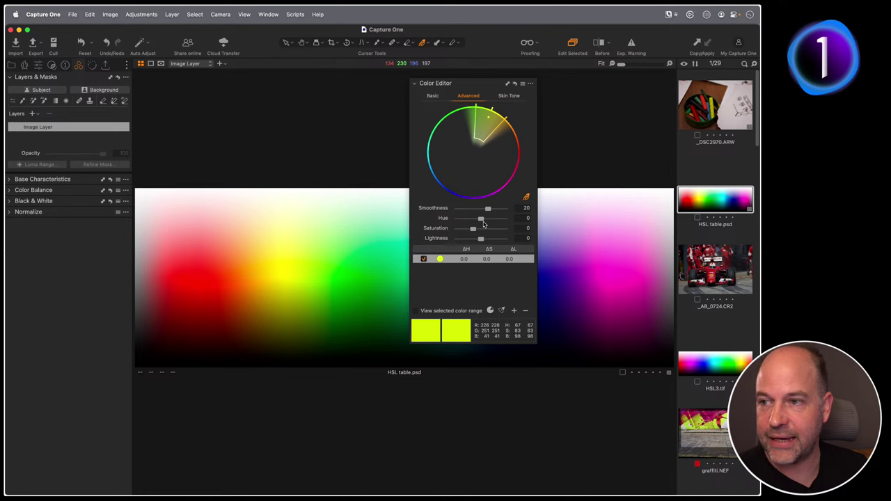
left_click(429, 311)
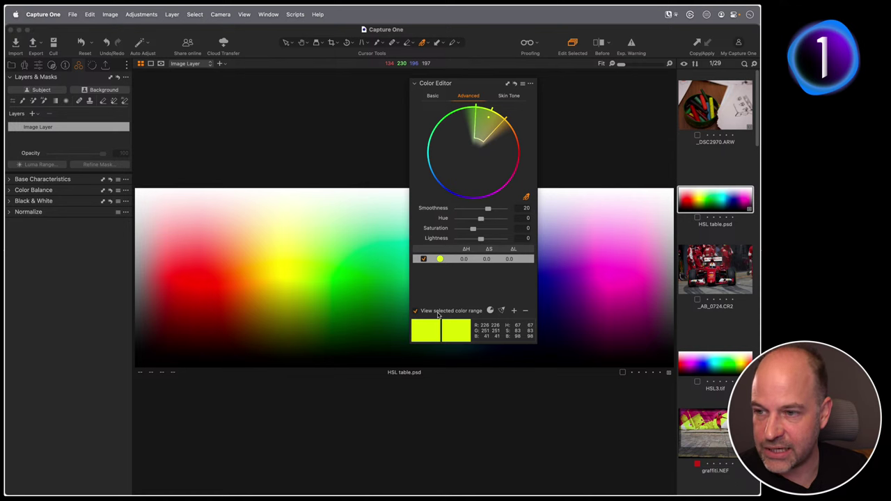
left_click_drag(480, 139, 476, 119)
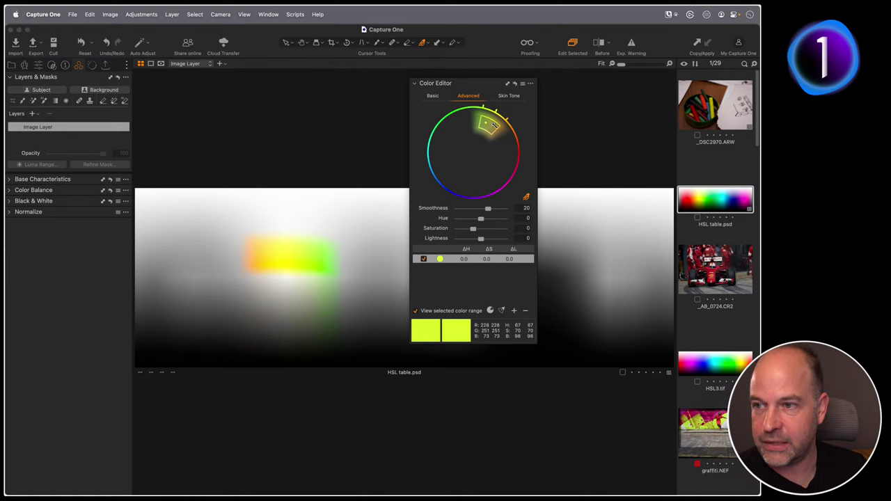
scroll(333, 255, "up", 3)
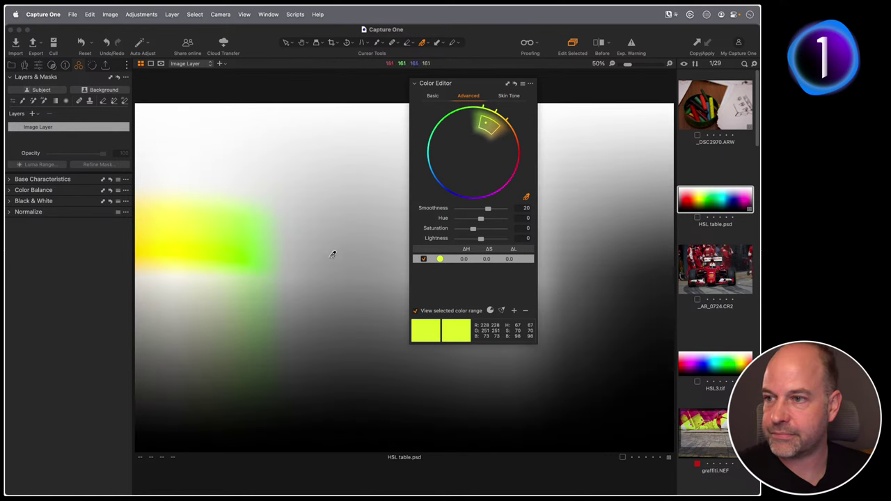
left_click(488, 132)
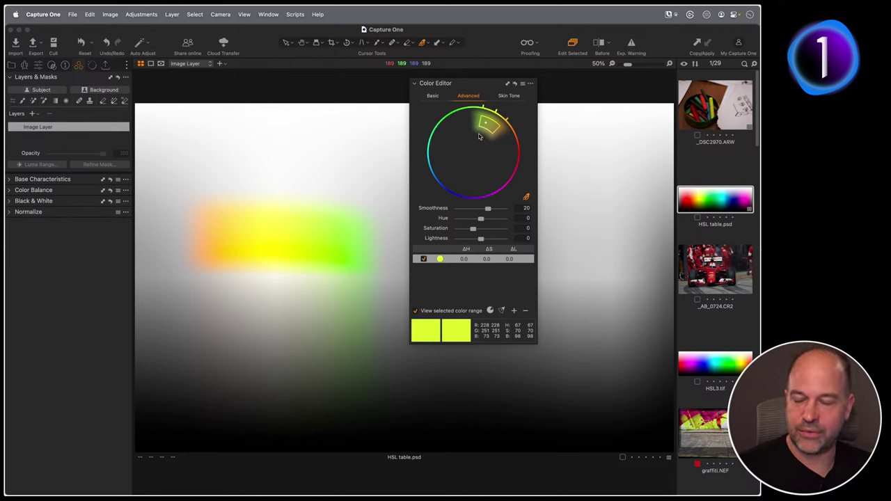
- Compare the yellow range's edge falloff at Smoothness 1, 30 and 19.3, trimming its orange side
left_click_drag(488, 208, 428, 212)
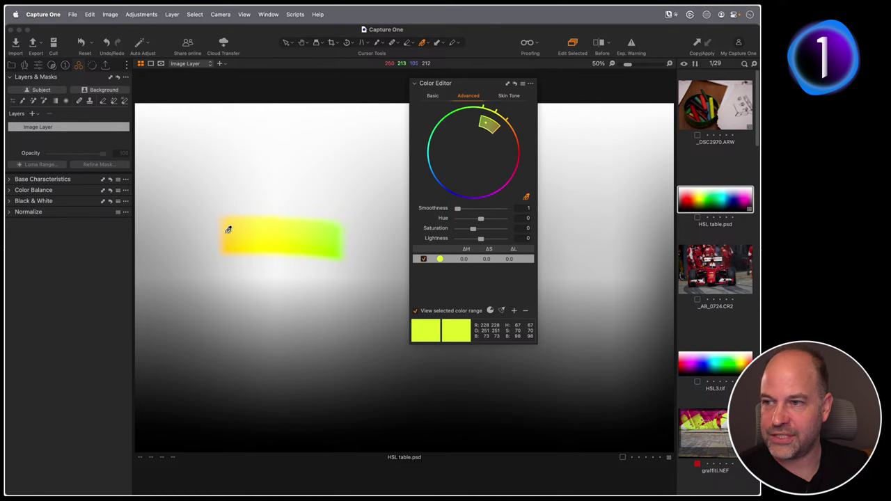
left_click_drag(495, 126, 490, 124)
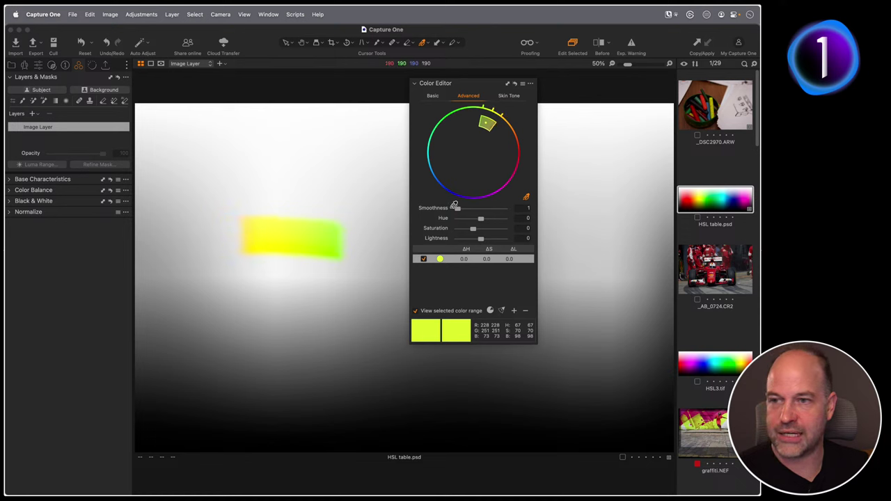
left_click_drag(456, 208, 548, 202)
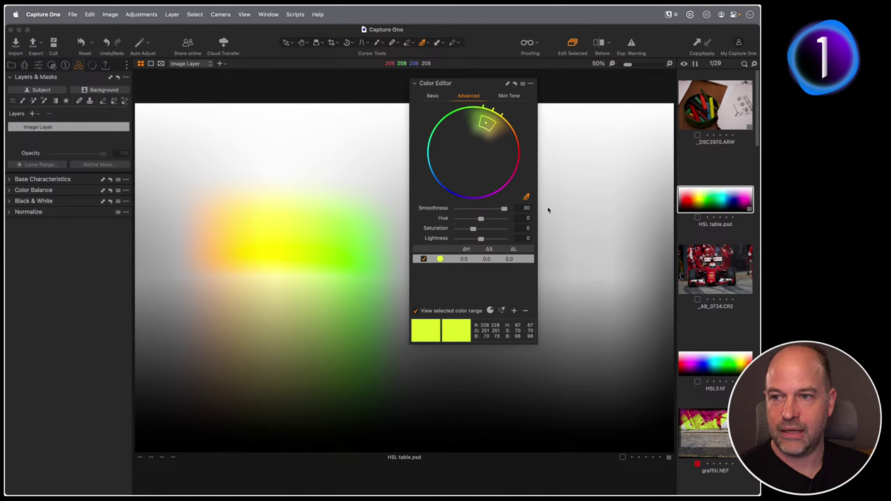
mouse_move(502, 213)
left_mouse_down()
mouse_move(480, 213)
mouse_move(489, 214)
left_mouse_up()
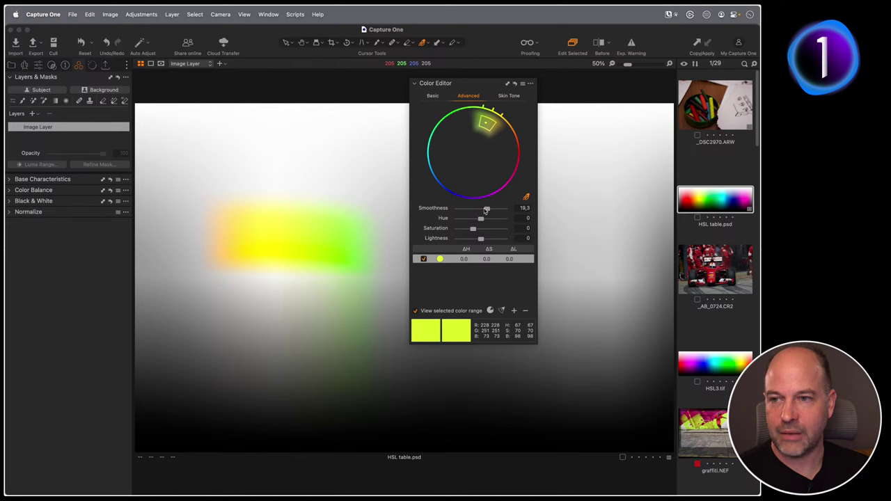
- Try Smoothness 1 with the yellow range narrowed to a thin hue slice, and reset the Color Editor
left_click_drag(486, 211, 438, 211)
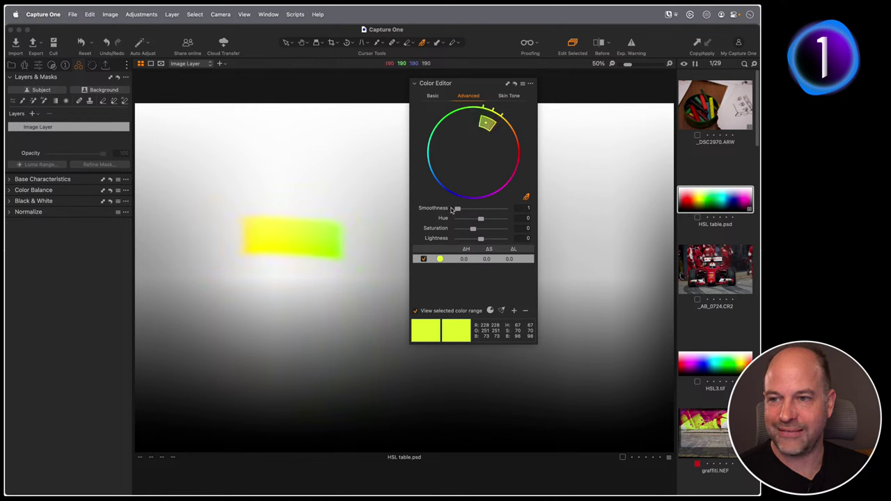
left_click_drag(494, 127, 484, 121)
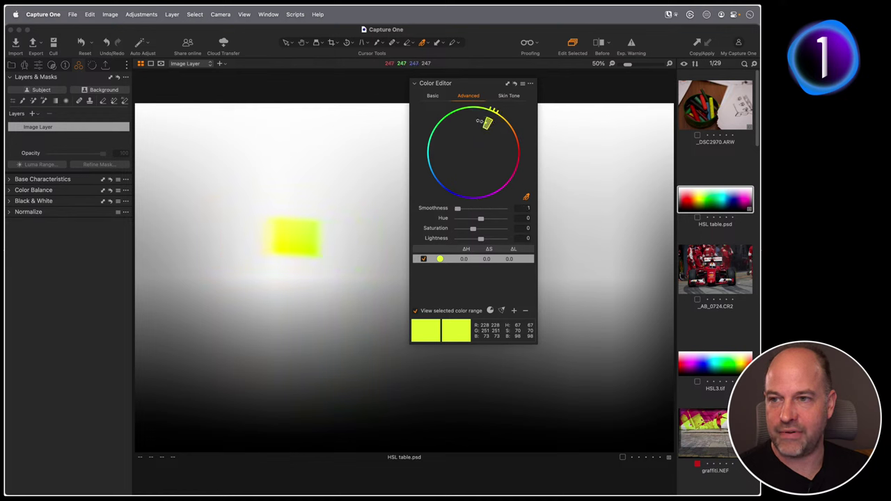
left_click(516, 84)
- Open _DSC2970.ARW, sample the yellow crayon in the Advanced Color Editor, and turn on View selected color range
left_click(739, 112)
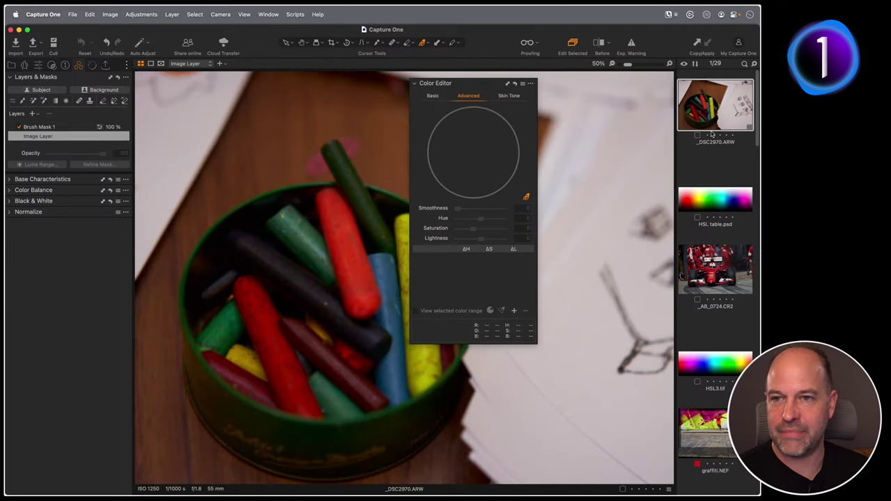
left_click_drag(437, 89, 69, 180)
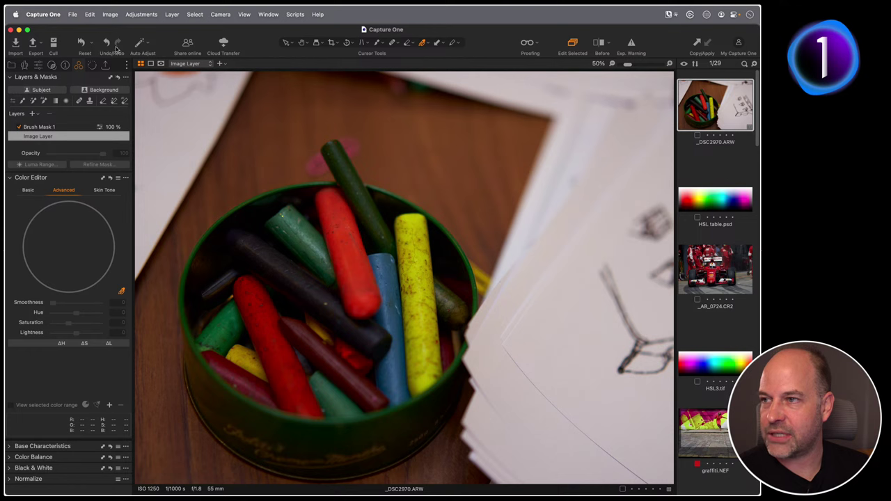
left_click(121, 292)
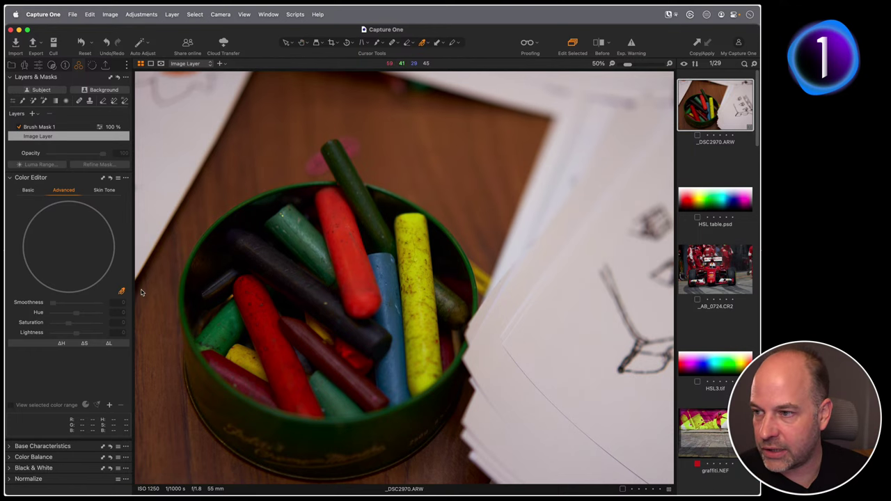
left_click(421, 259)
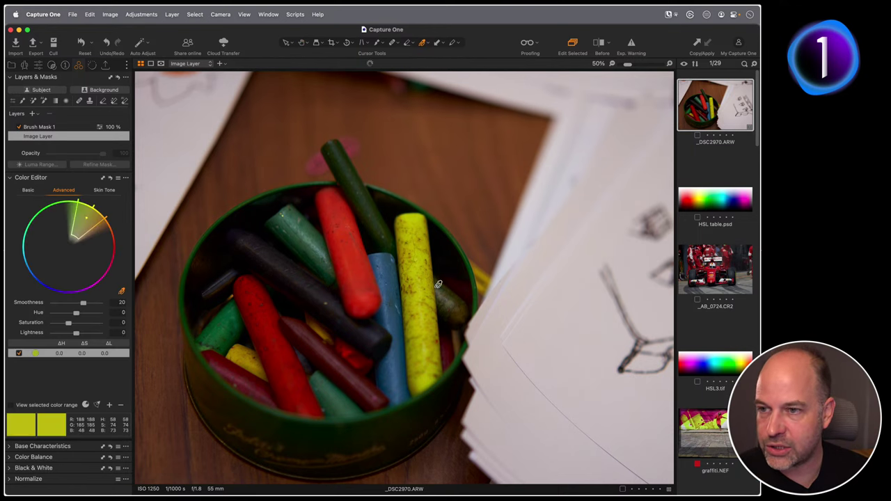
left_click(13, 406)
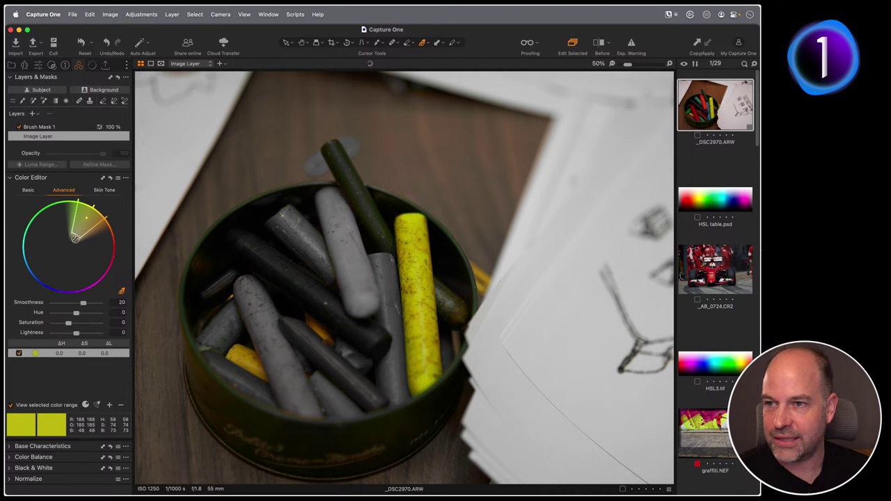
- Exclude less saturated tones from the yellow crayon's range and narrow its hue span, with the Color Editor floating over the photo
left_click_drag(83, 231, 90, 223)
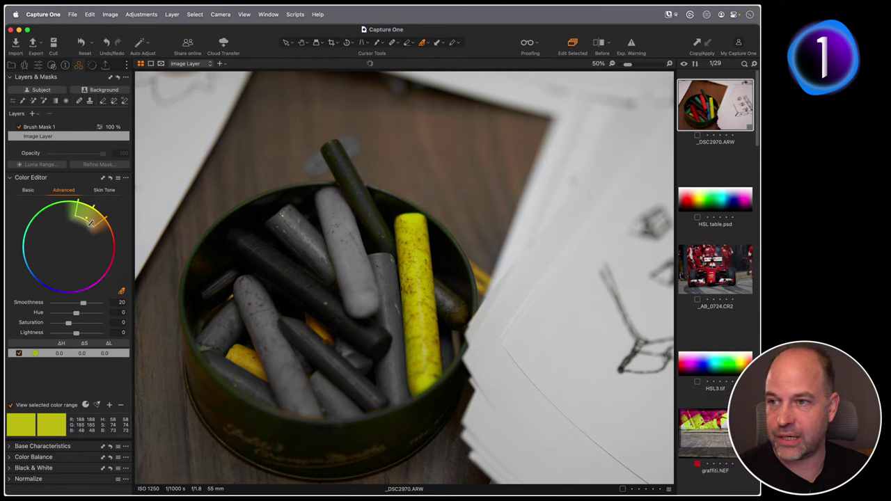
left_click_drag(72, 176, 220, 99)
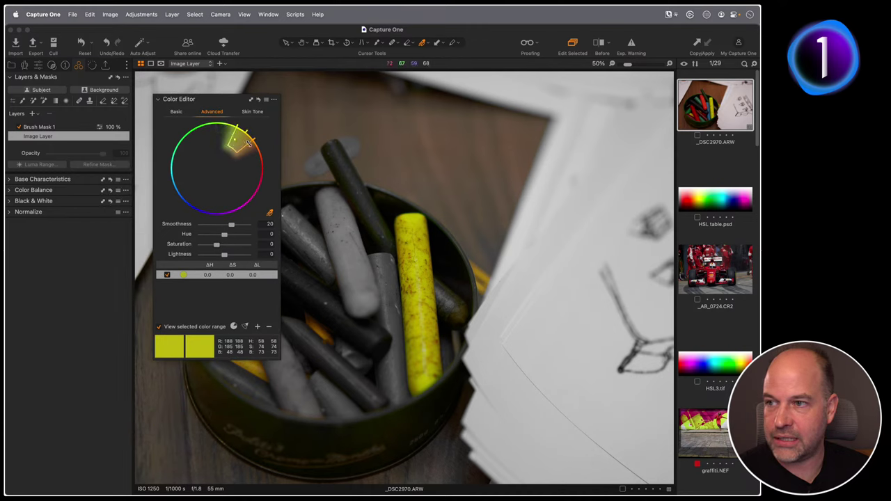
mouse_move(245, 138)
left_mouse_down()
mouse_move(255, 146)
mouse_move(244, 137)
left_mouse_up()
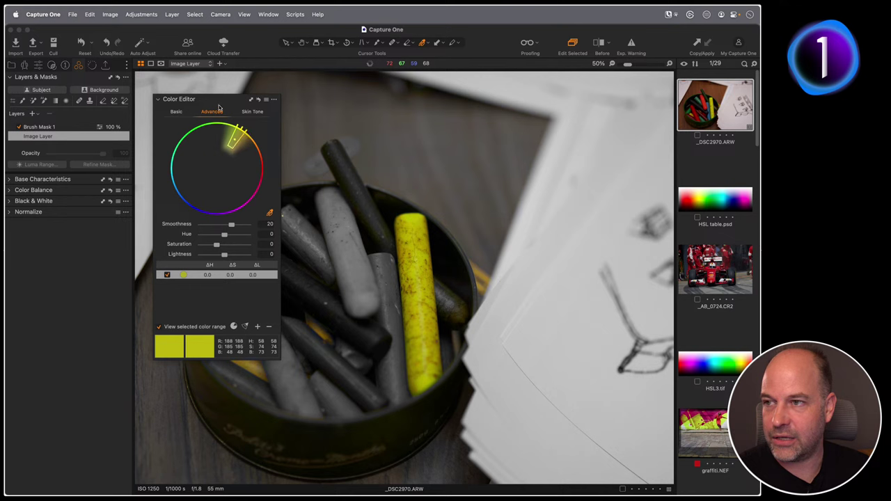
left_click_drag(221, 101, 263, 107)
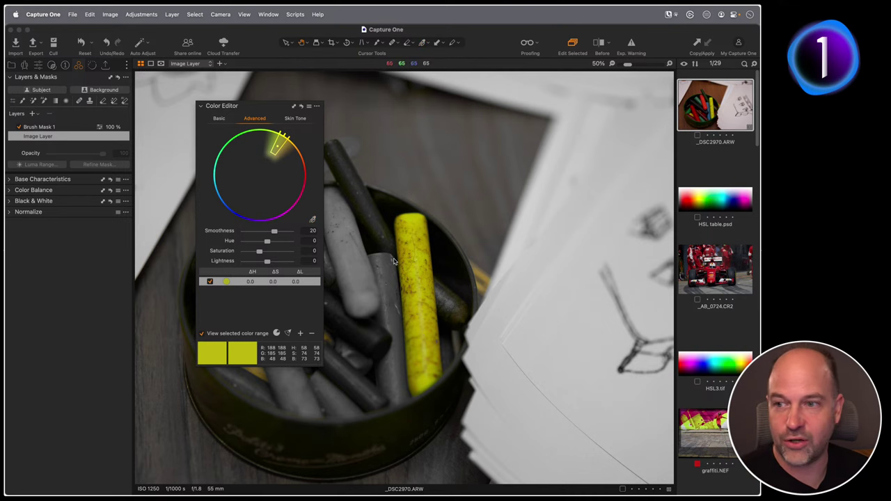
- Examine the yellow crayon's selected range at 100% while probing its hue edge, and fit the photo back in the viewer
key("z")
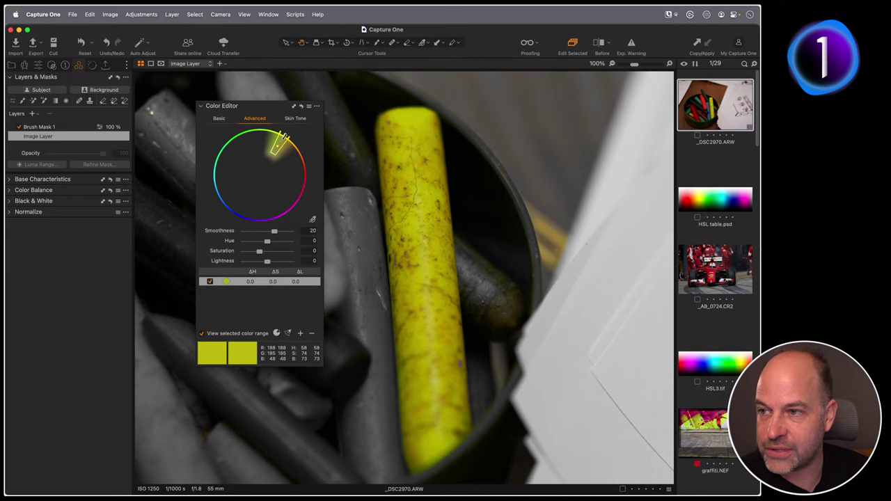
left_click_drag(282, 140, 291, 126)
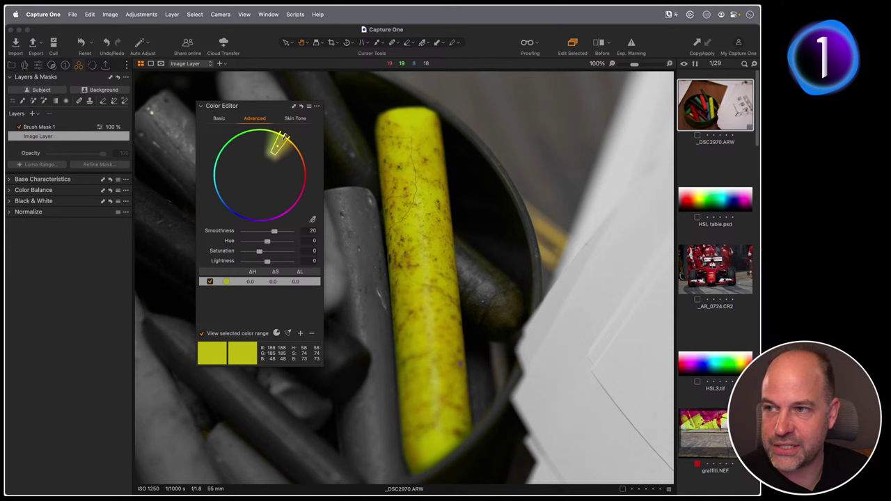
left_click_drag(283, 139, 283, 140)
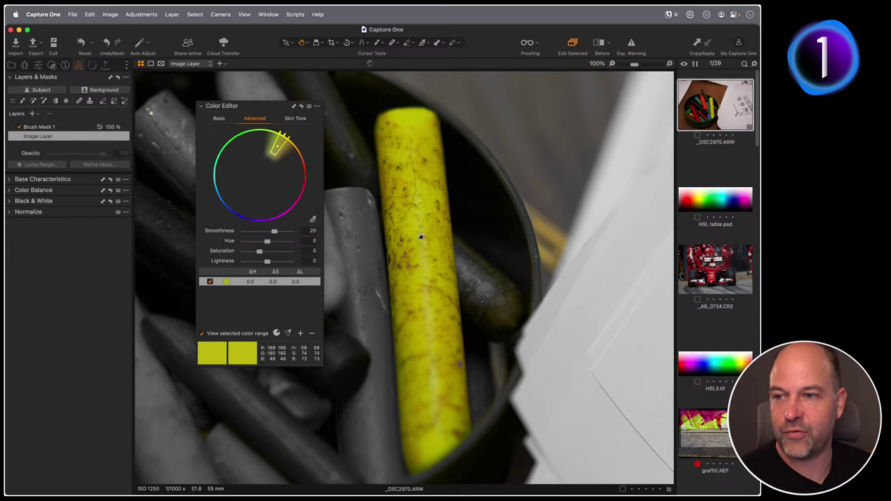
key("super+0")
key("super+alt+0")
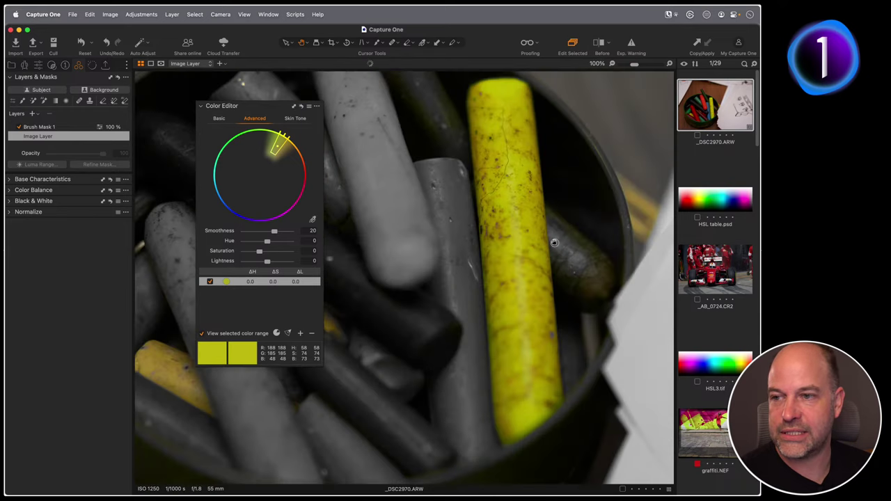
key("super+0")
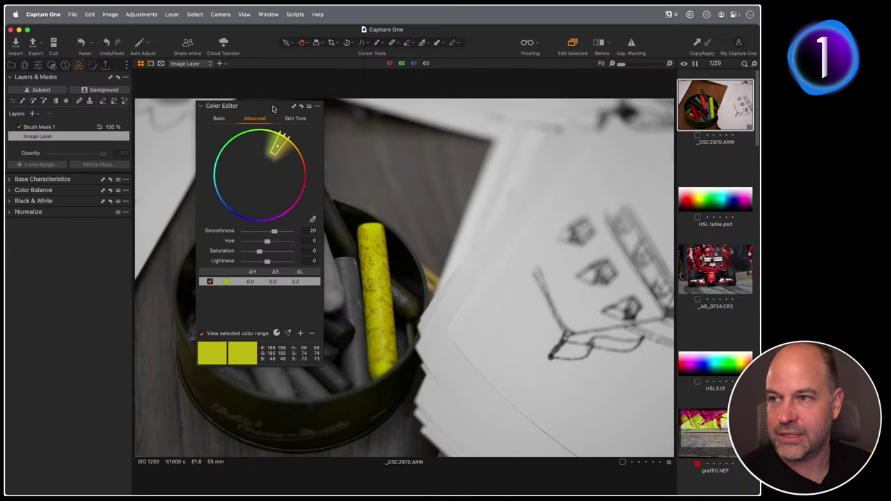
- Set the yellow range to Smoothness 14.5, Hue -12.9, Saturation 20.7 and Lightness 0.5, with View selected color range turned off
left_click_drag(272, 108, 498, 101)
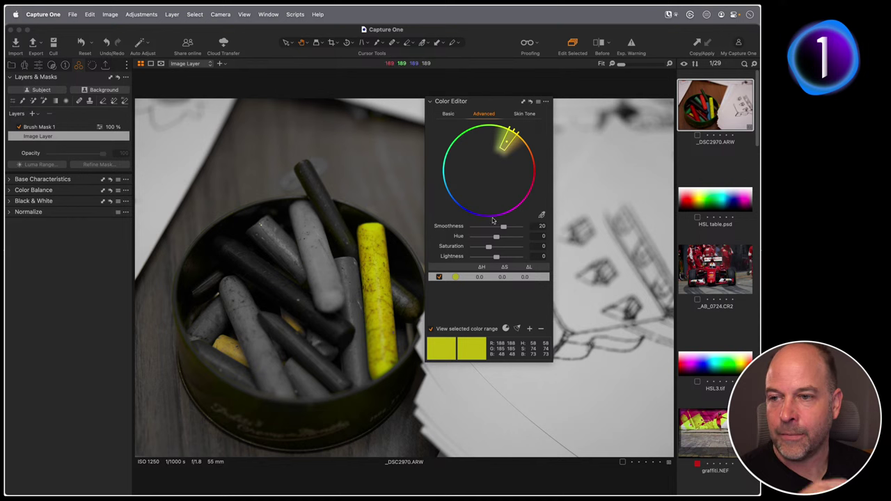
mouse_move(489, 246)
left_mouse_down()
mouse_move(463, 247)
mouse_move(488, 247)
mouse_move(495, 227)
mouse_move(479, 239)
mouse_move(507, 256)
mouse_move(494, 257)
left_mouse_up()
left_click(435, 330)
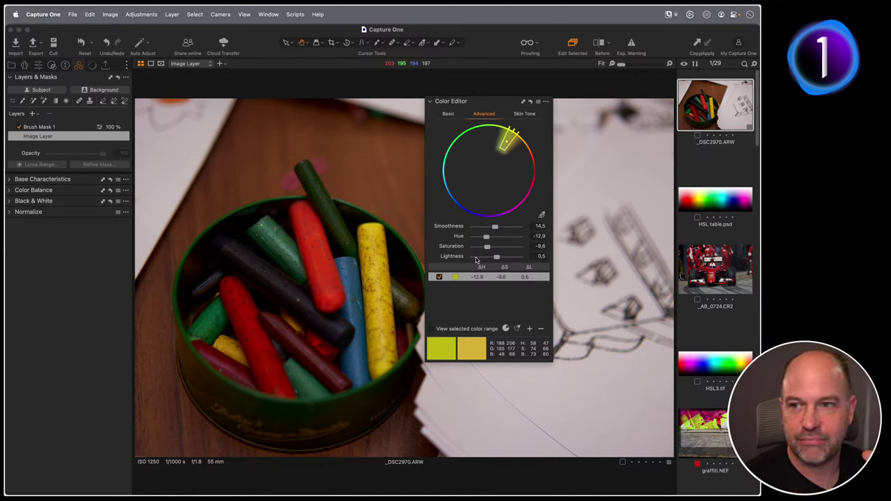
left_click_drag(487, 247, 540, 245)
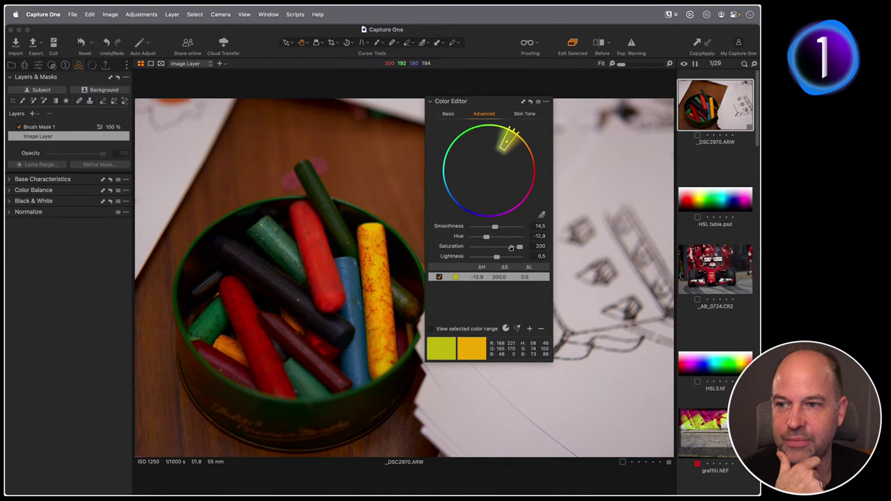
left_click_drag(518, 248, 491, 248)
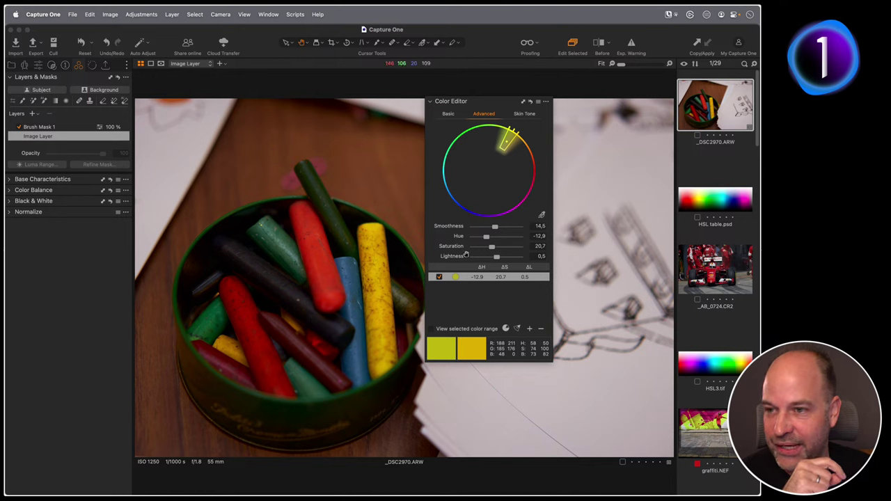
- Sample the red crayon at the front of the tin as a second color range
left_click(543, 215)
left_click(261, 321)
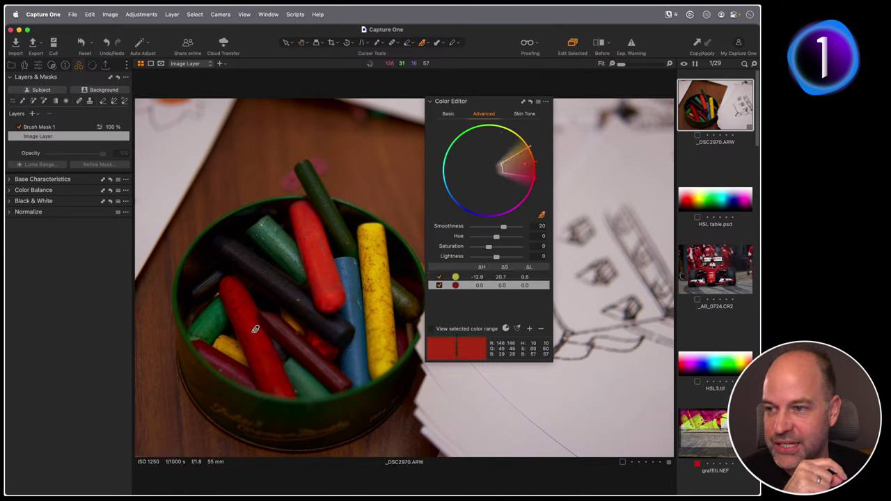
- Set the red crayon range's Saturation to 90.9, checking the yellow range's entry and ending with the red range selected
left_click_drag(496, 246, 533, 245)
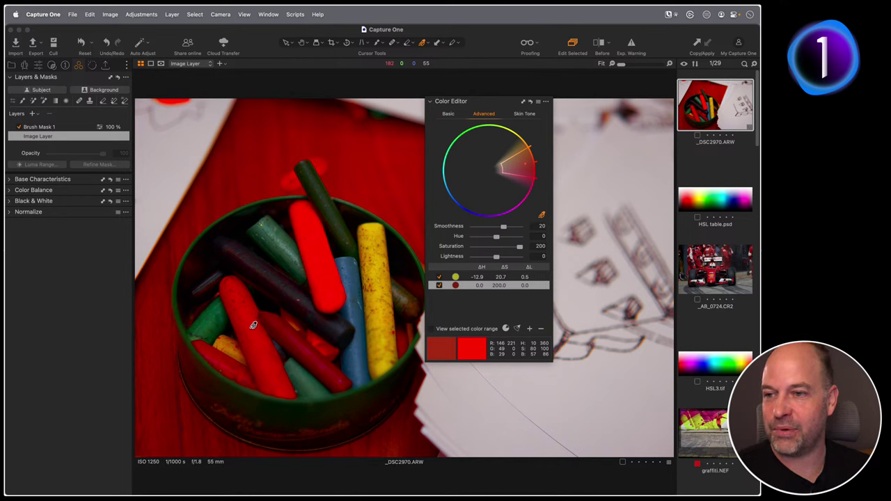
left_click_drag(519, 246, 503, 249)
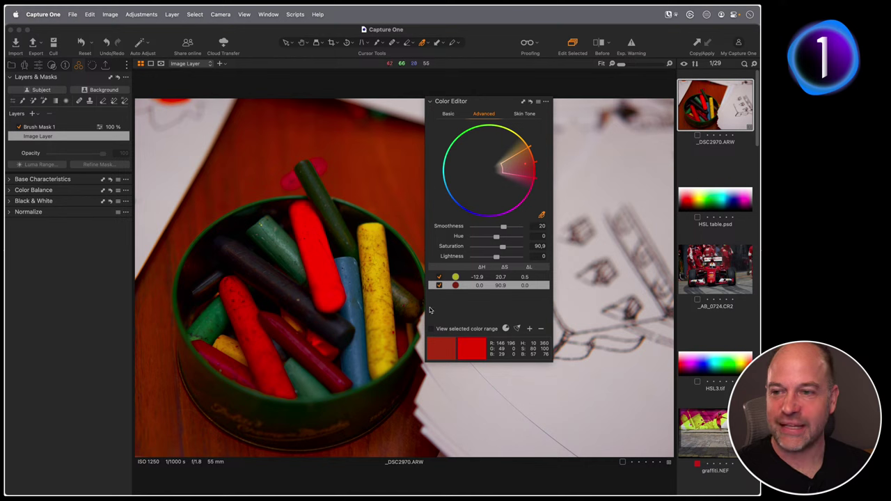
left_click(471, 278)
left_click(473, 285)
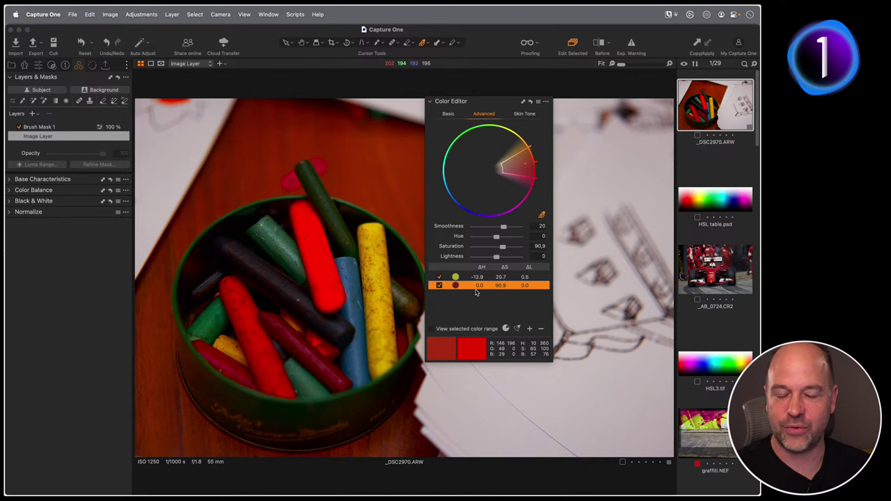
- Look at the Basic mode, return to Advanced, show the thumbnail grid and dock the floating Color Editor below Layers & Masks
left_click(449, 114)
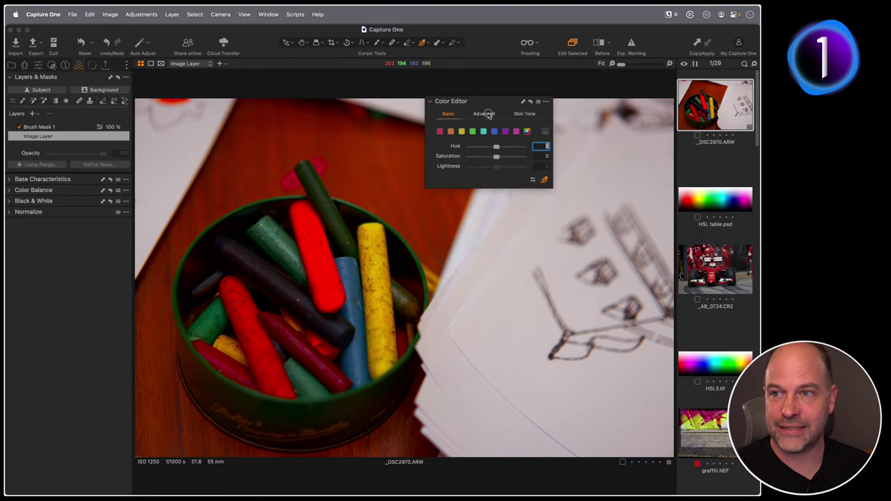
left_click(483, 113)
key("alt+super+v")
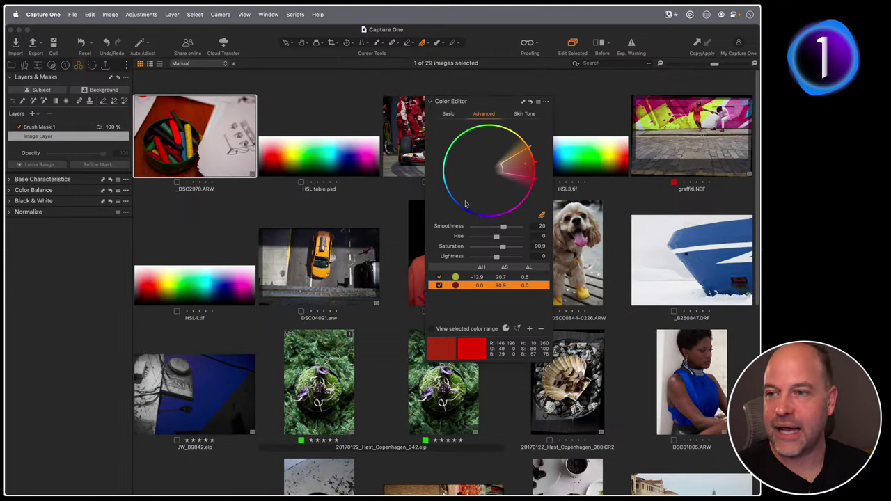
left_click_drag(487, 101, 70, 190)
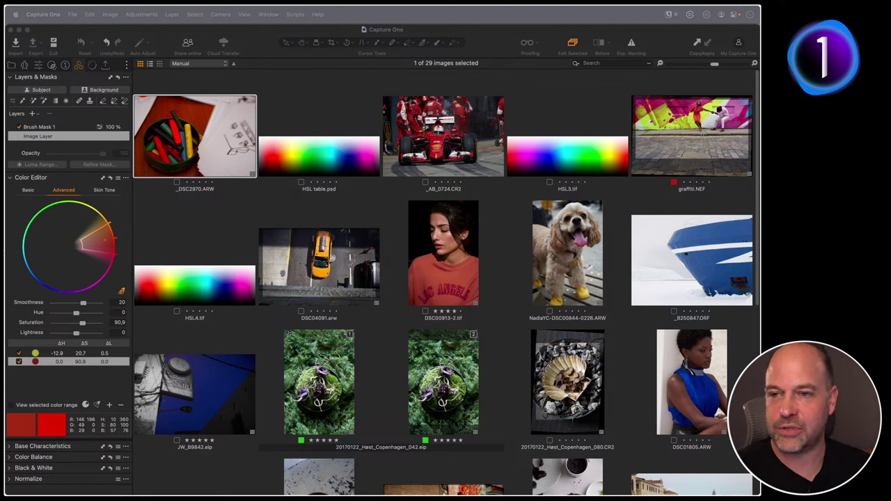
- Open the dog photo, reset its Color Editor adjustments and sample a color range from the dog's yellow front boot
double_click(568, 252)
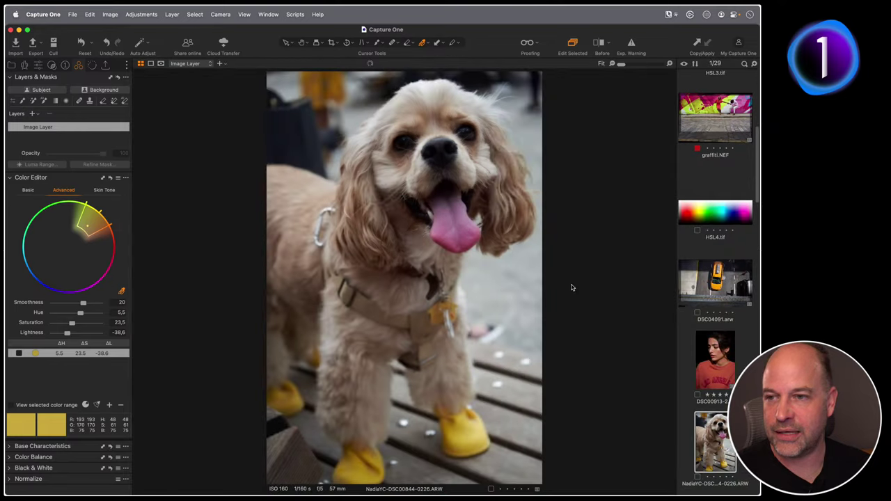
left_click(108, 178)
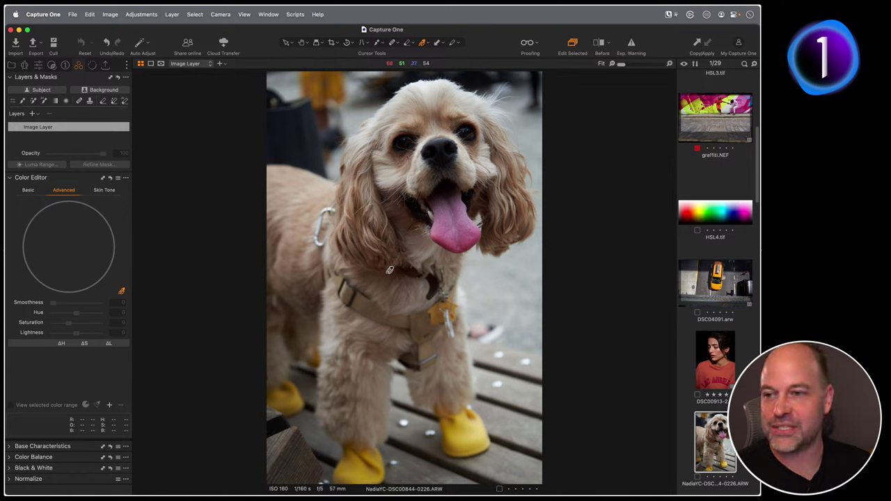
left_click(463, 433)
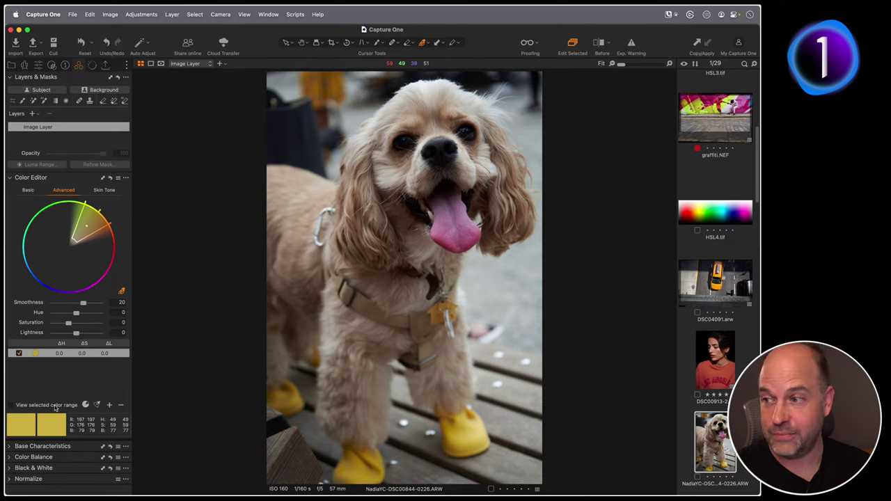
- Exclude less saturated tones from the yellow boot range, checking it with View selected color range and turning that preview off
left_click(12, 405)
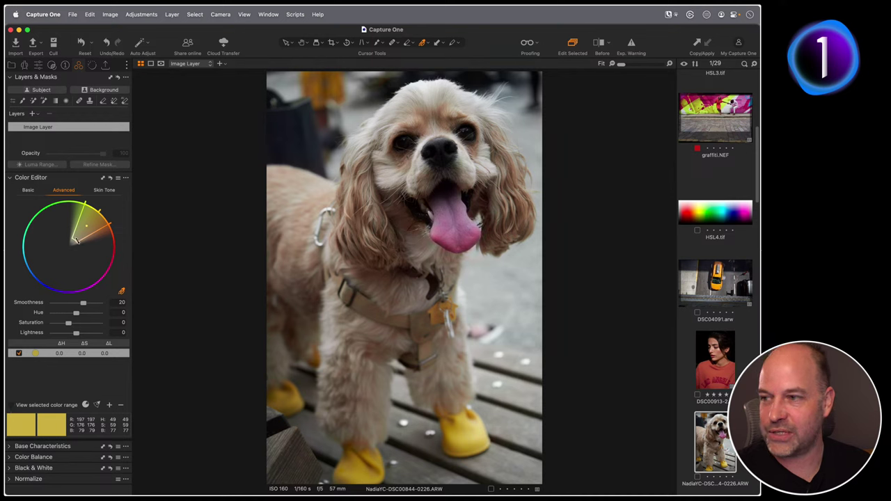
left_click_drag(75, 241, 87, 228)
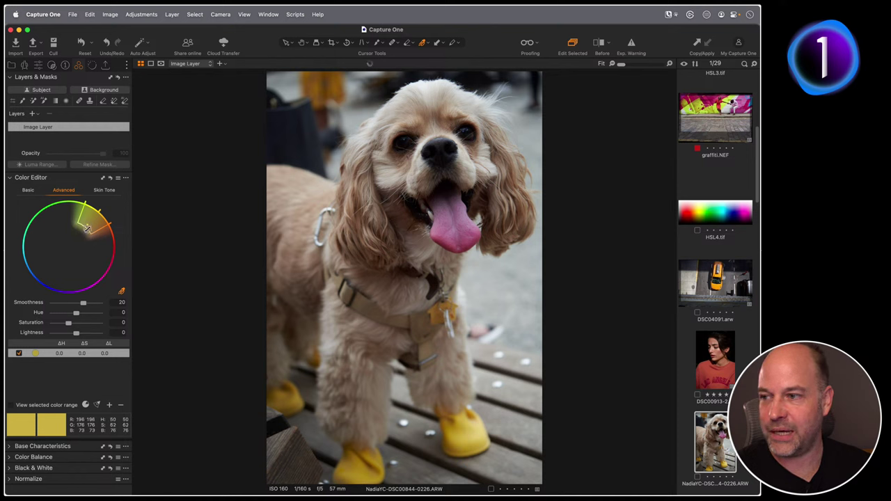
left_click(11, 404)
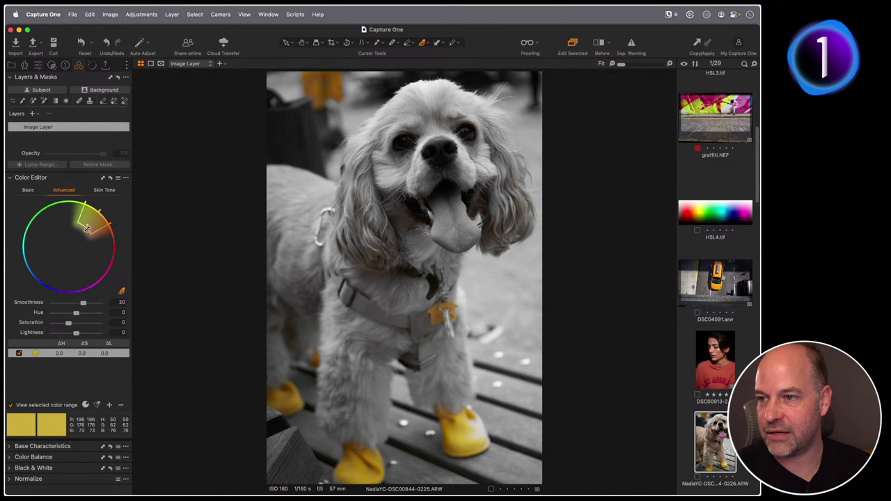
mouse_move(87, 230)
left_mouse_down()
mouse_move(61, 250)
mouse_move(86, 231)
left_mouse_up()
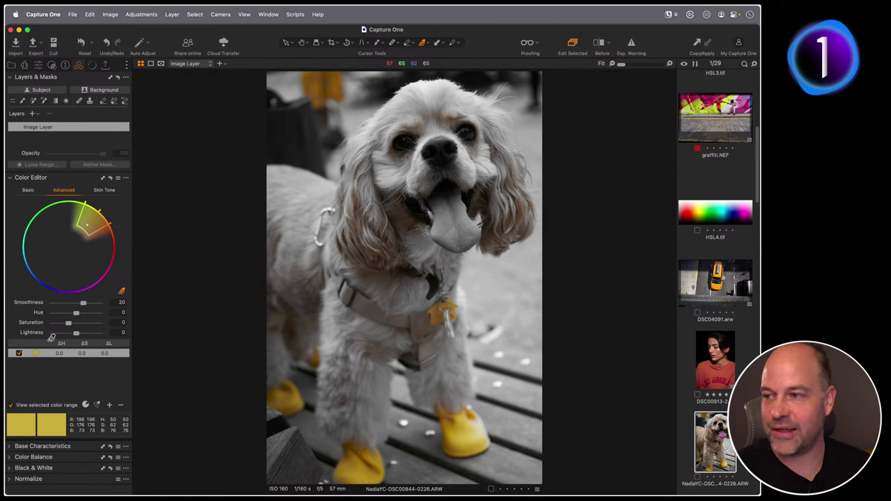
left_click(11, 405)
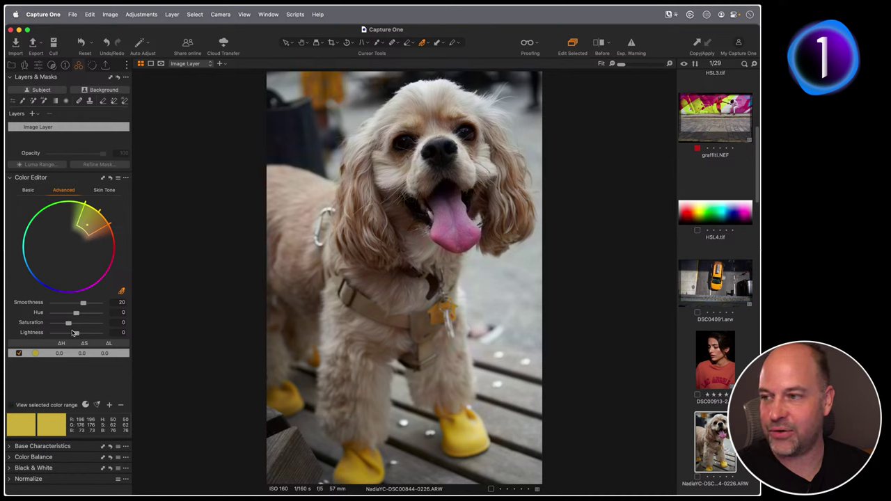
- Set the yellow boot range to Saturation 30 and Lightness -7.5, and check the affected areas with the selected color range preview
left_click_drag(75, 333, 73, 323)
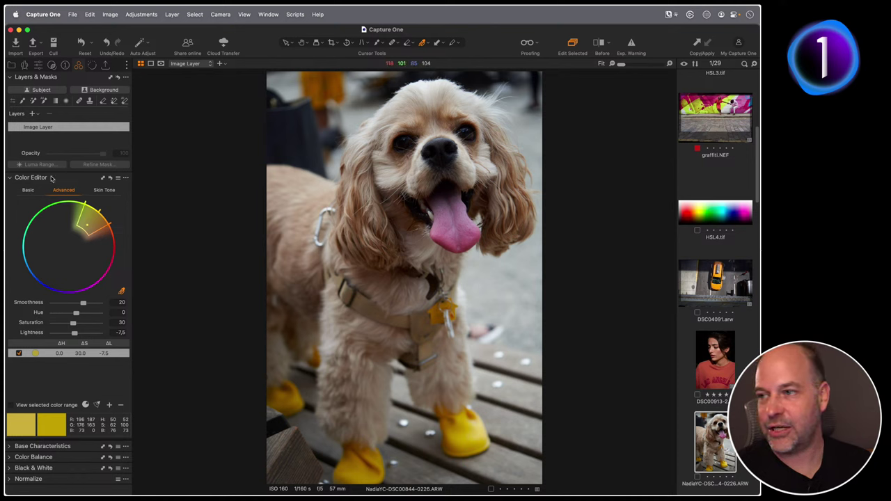
left_click(12, 405)
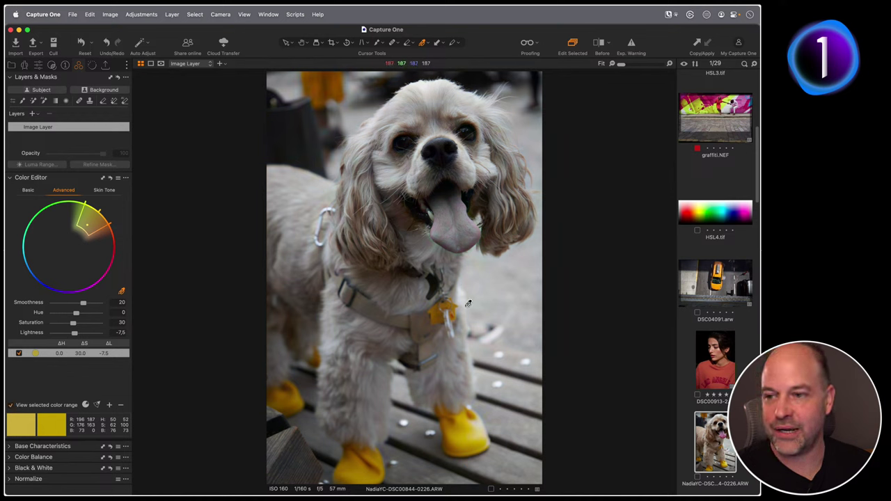
left_click(11, 406)
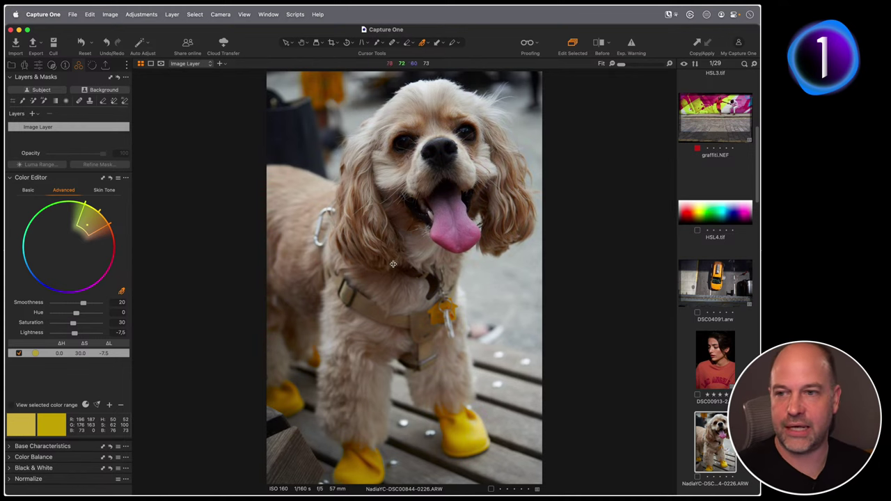
- Open JW_B9842.eip from the thumbnail grid, reset its adjustments and add a color range covering the whole color wheel
key("super+alt+v")
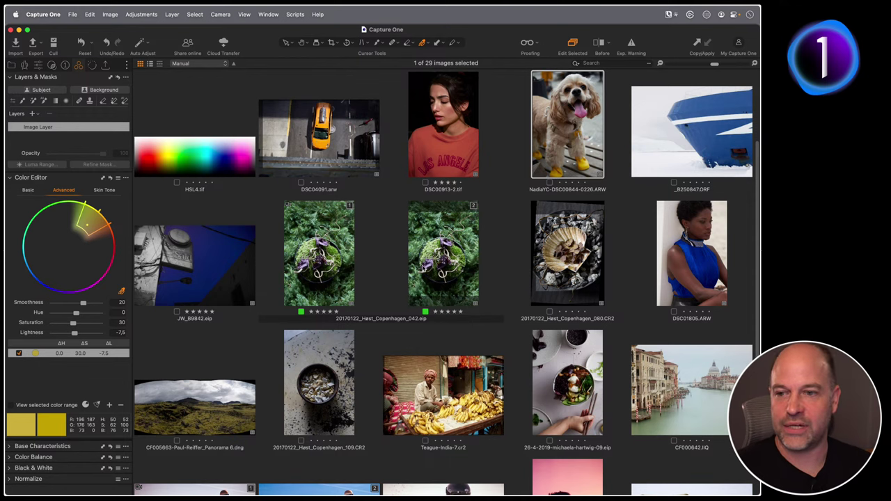
scroll(418, 277, "down", 1)
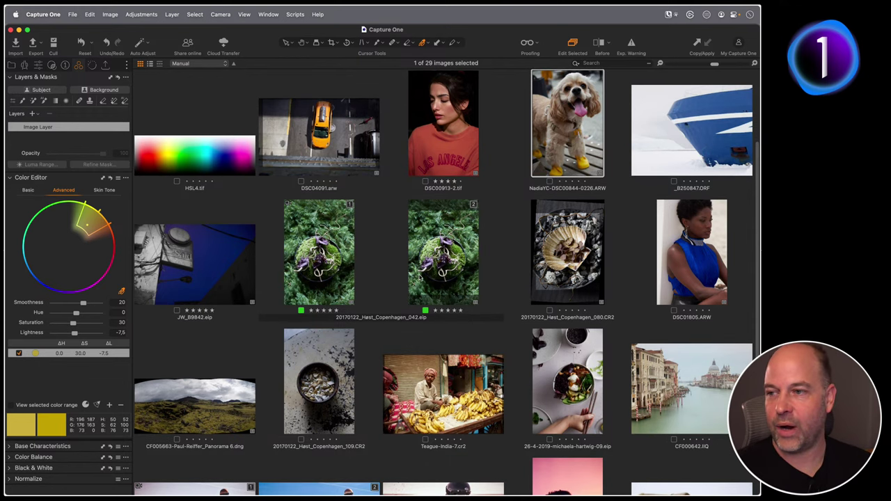
double_click(216, 280)
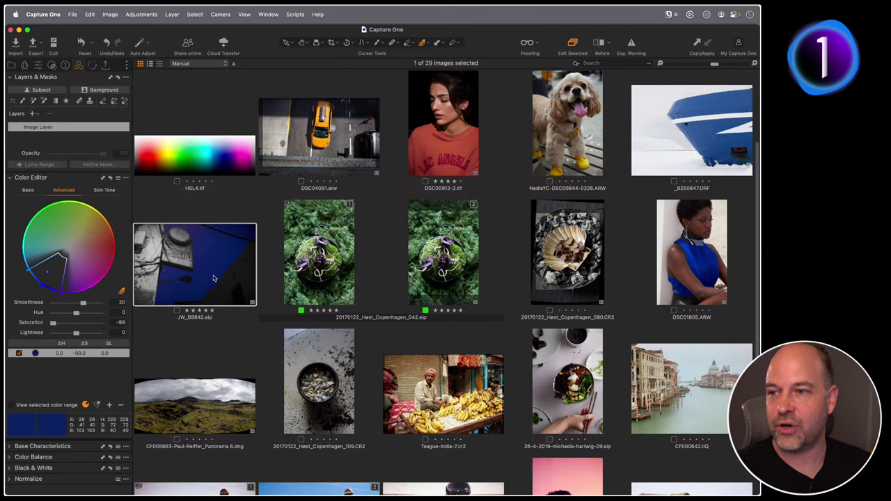
left_click(87, 48)
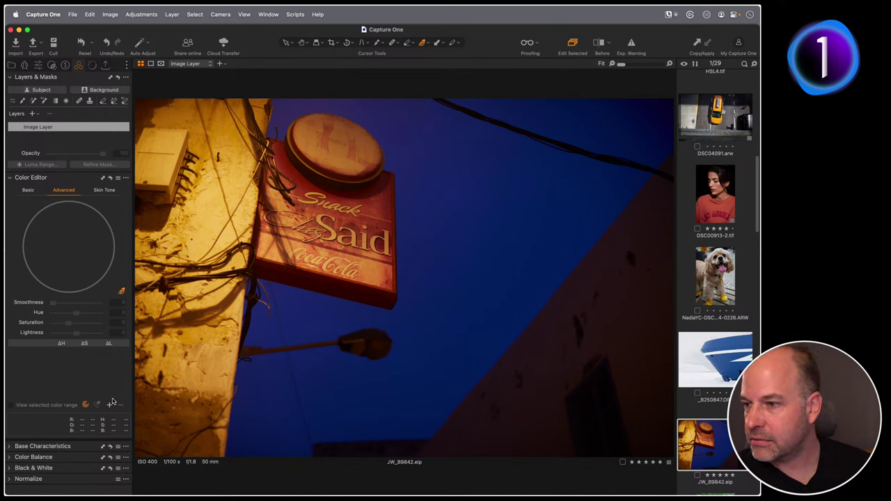
left_click(110, 405)
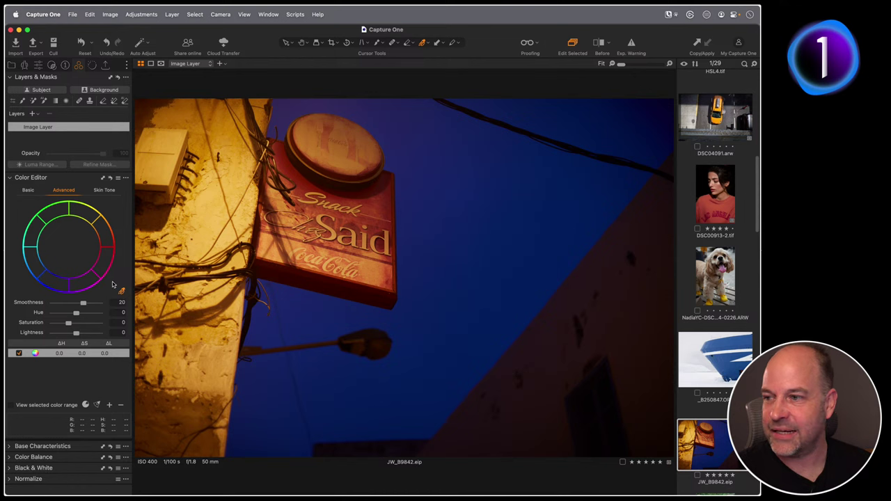
- Compare with Basic mode, try Saturation and Hue shifts on the sign photo's full-wheel range, and reset both values
left_click(28, 190)
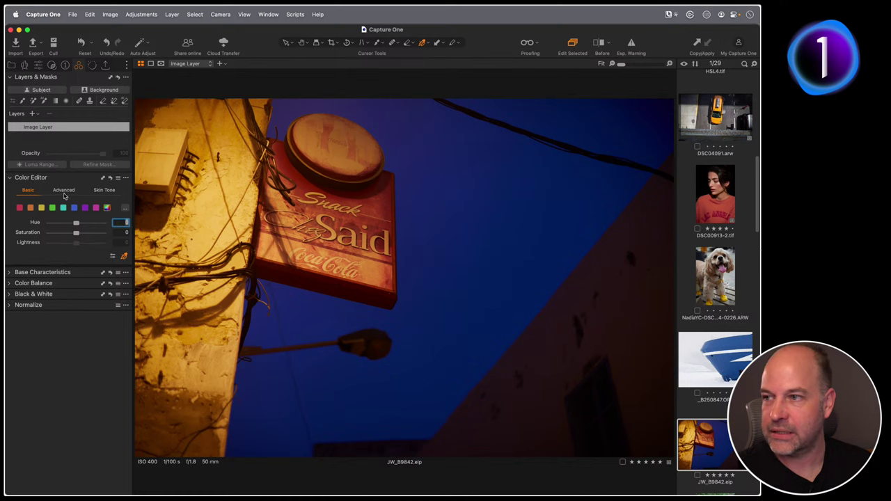
left_click(63, 192)
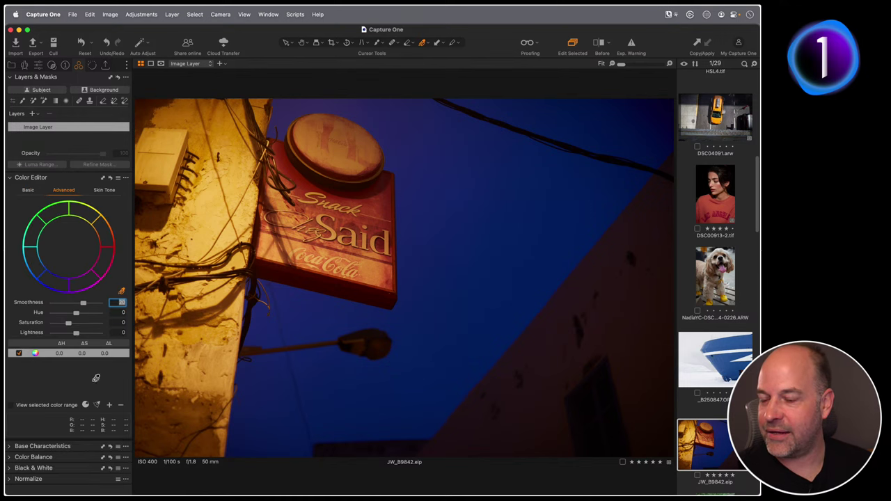
mouse_move(69, 327)
left_mouse_down()
mouse_move(47, 328)
mouse_move(110, 324)
mouse_move(37, 327)
mouse_move(106, 326)
mouse_move(83, 327)
left_mouse_up()
double_click(83, 325)
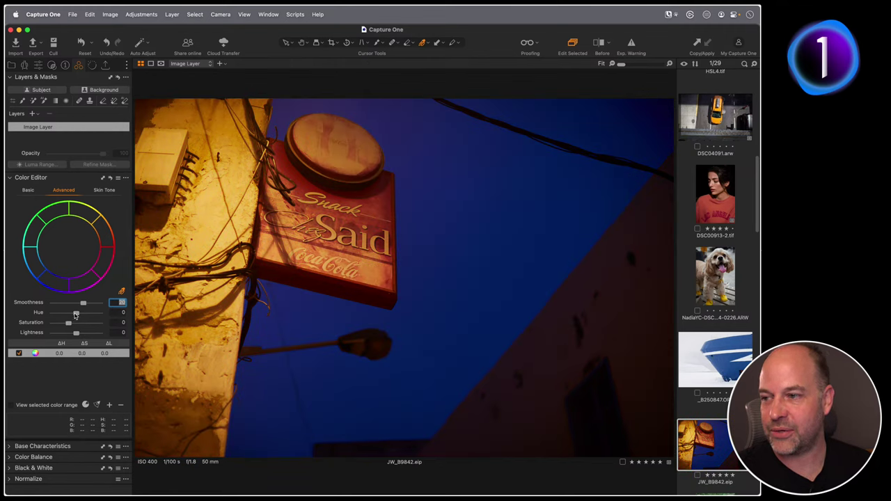
left_click_drag(75, 314, 61, 316)
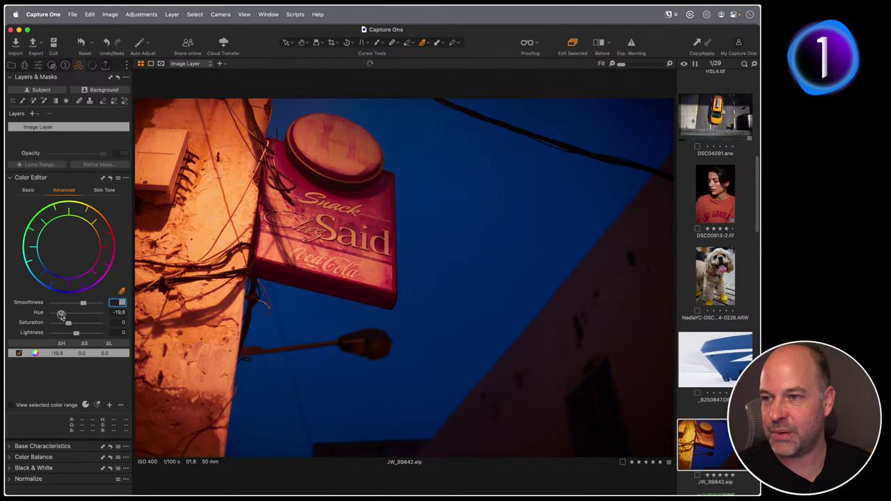
double_click(62, 315)
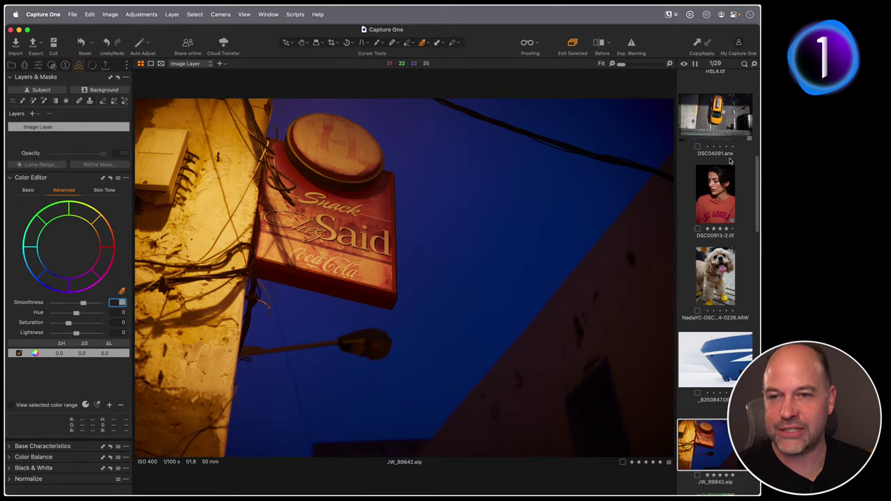
- Open HSL table.psd, add a full-wheel color range, and try a hue shift on the chart before resetting it
scroll(730, 161, "up", 15)
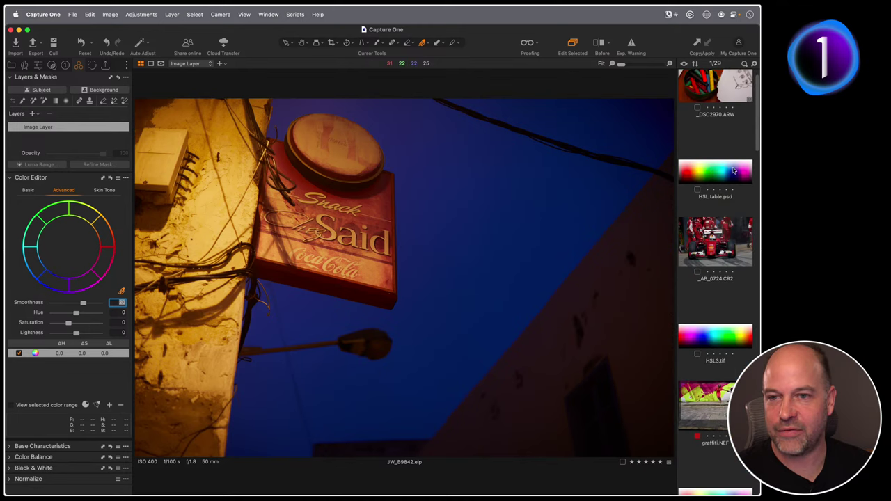
left_click(733, 171)
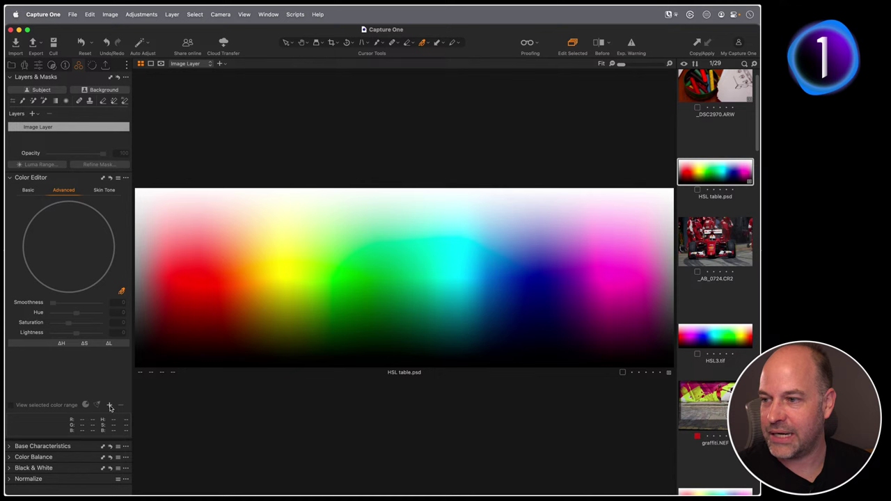
left_click(110, 405)
mouse_move(76, 314)
left_mouse_down()
mouse_move(42, 312)
mouse_move(102, 310)
mouse_move(80, 316)
left_mouse_up()
double_click(80, 315)
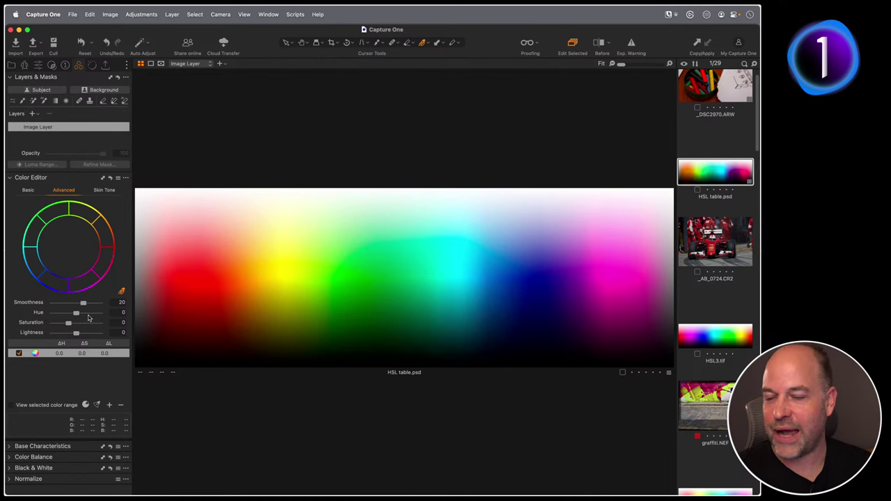
- Reopen JW_B9842.eip, set the full-wheel range's Saturation to -37.9 and deactivate the color picker
scroll(710, 287, "down", 5)
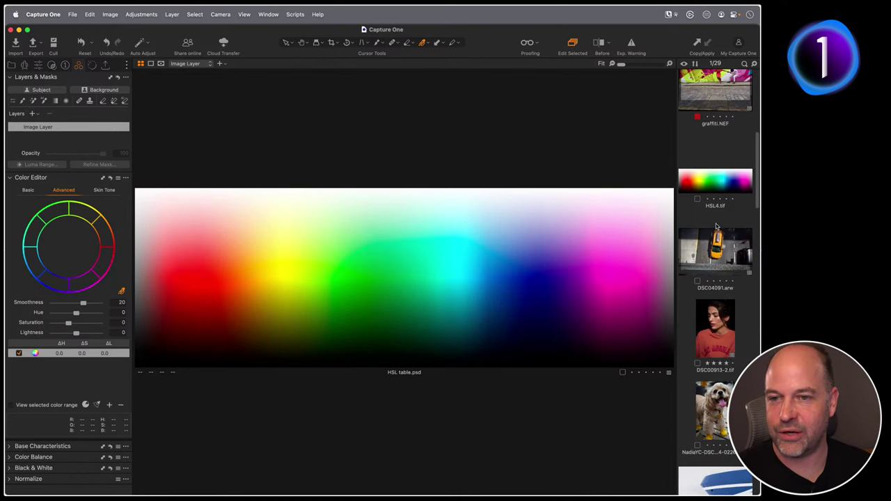
scroll(716, 226, "down", 10)
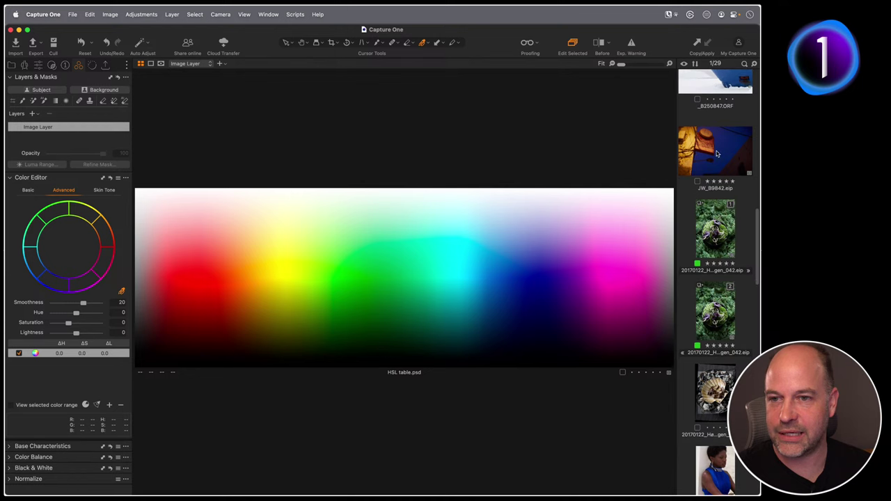
left_click(717, 153)
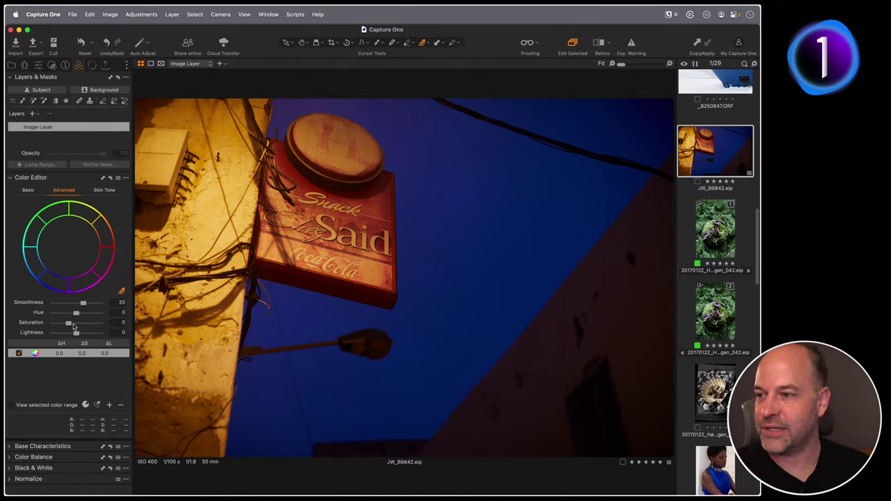
left_click_drag(72, 325, 63, 324)
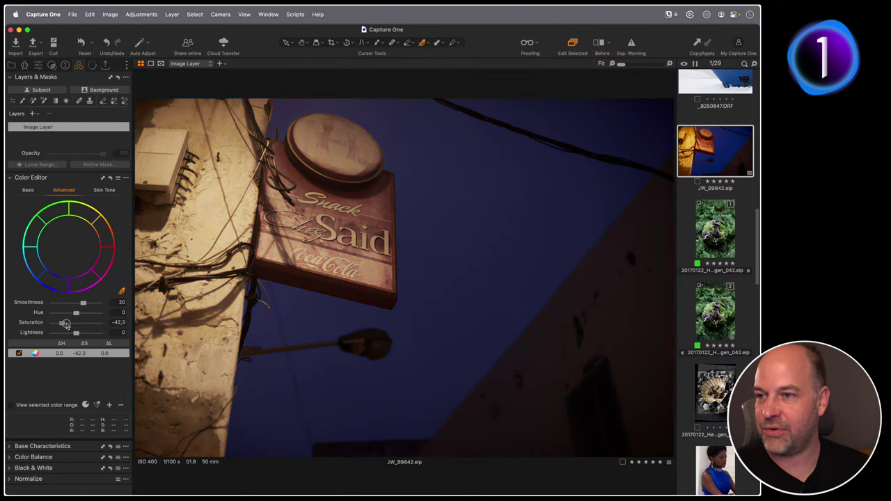
left_click(121, 290)
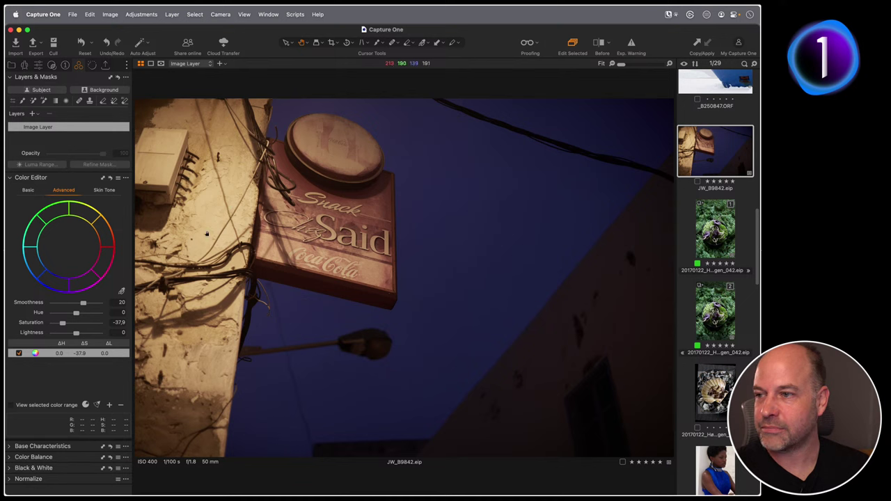
- Sample the yellow wall as a new range, set its Saturation to 39, and try then reset a Lightness shift on the full-wheel range
left_click(121, 291)
left_click(211, 202)
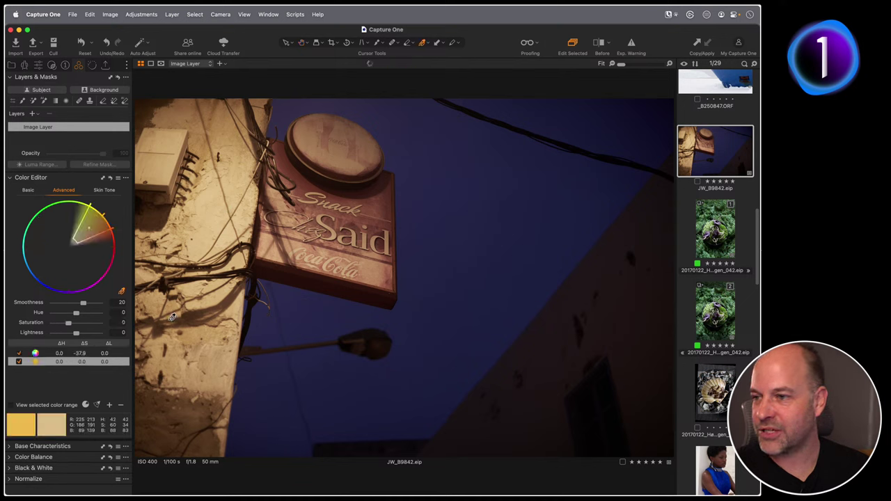
left_click_drag(68, 324, 74, 325)
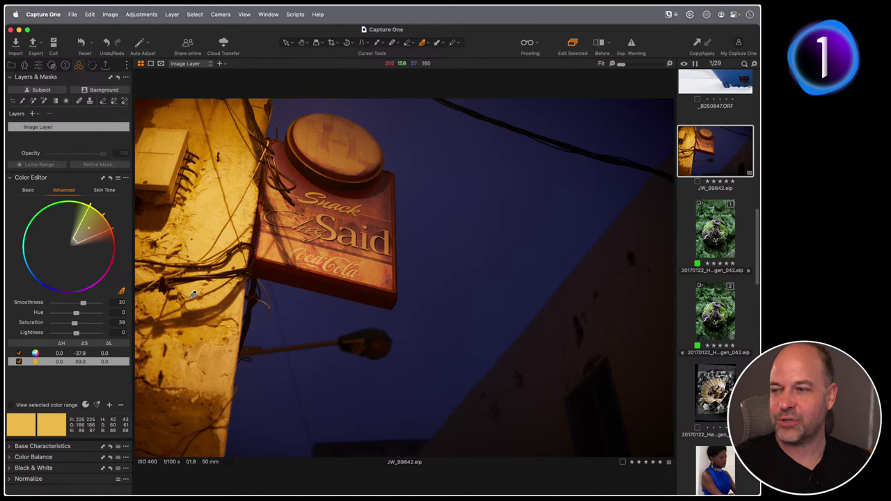
left_click(58, 354)
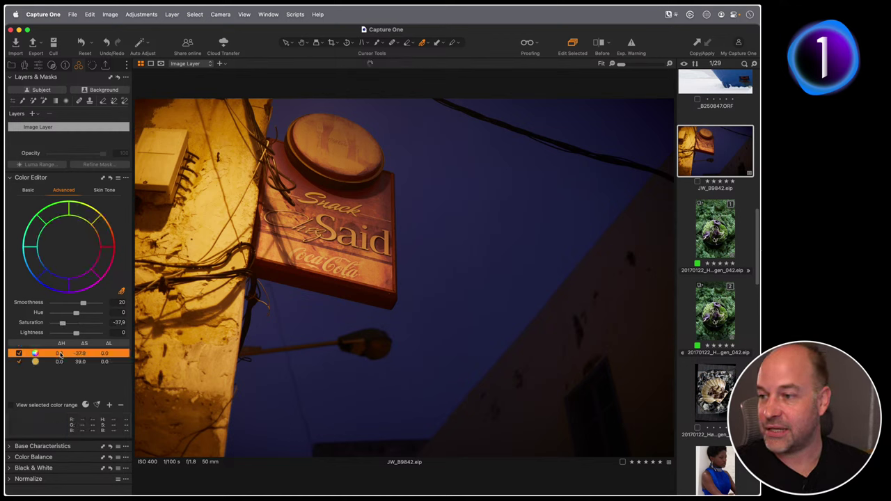
mouse_move(77, 334)
left_mouse_down()
mouse_move(67, 336)
mouse_move(88, 335)
mouse_move(80, 335)
left_mouse_up()
double_click(80, 335)
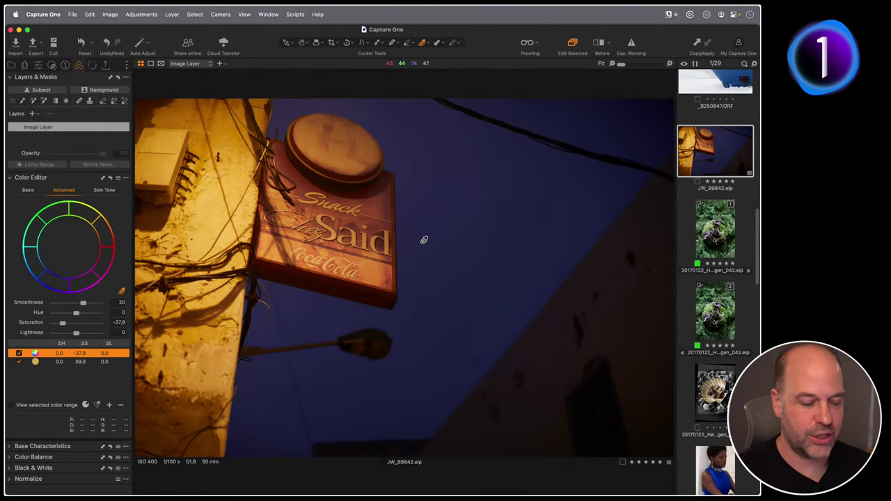
- Open DSCF7341.RAF, try sampling its green background wall as a color range, and reset the Color Editor
key("super+alt+v")
scroll(398, 275, "down", 3)
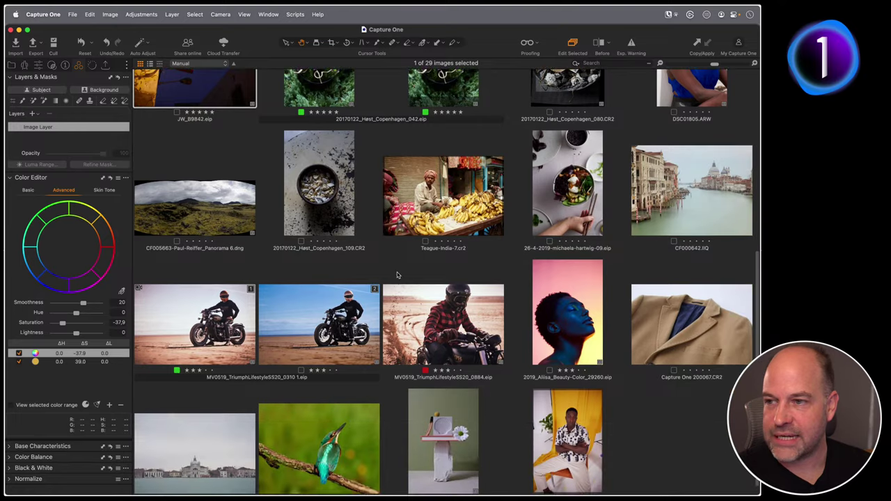
double_click(449, 400)
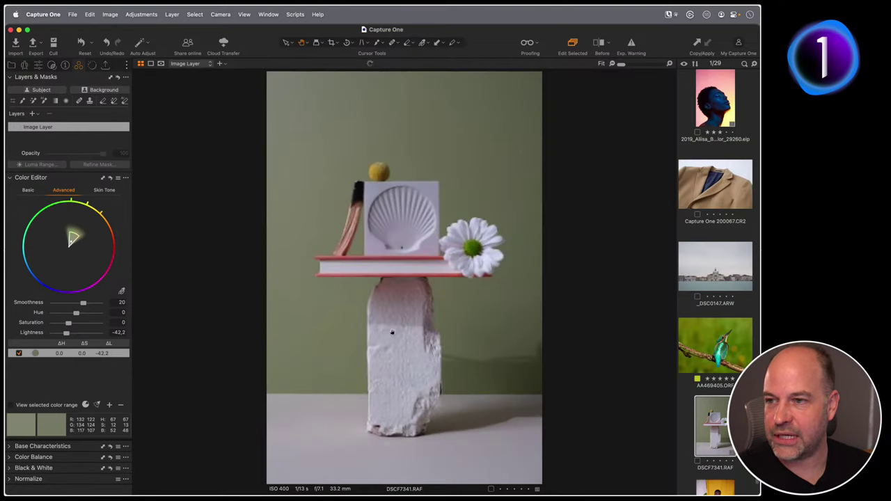
left_click(121, 291)
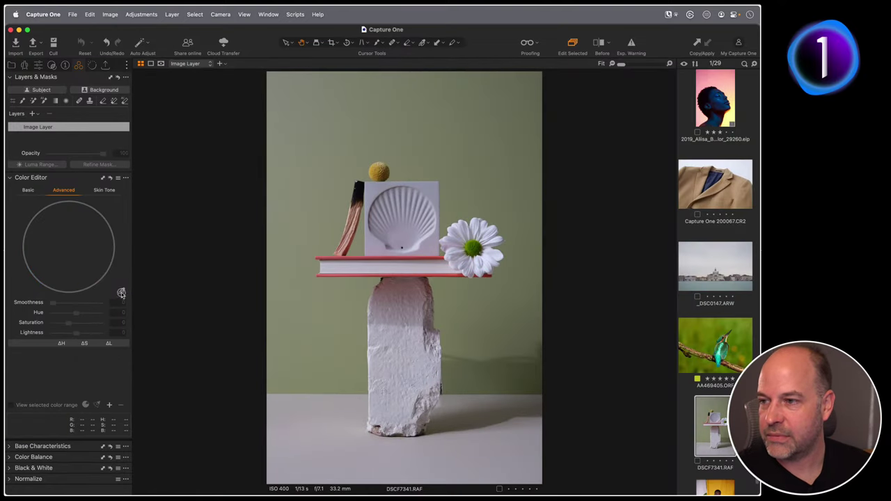
left_click(351, 142)
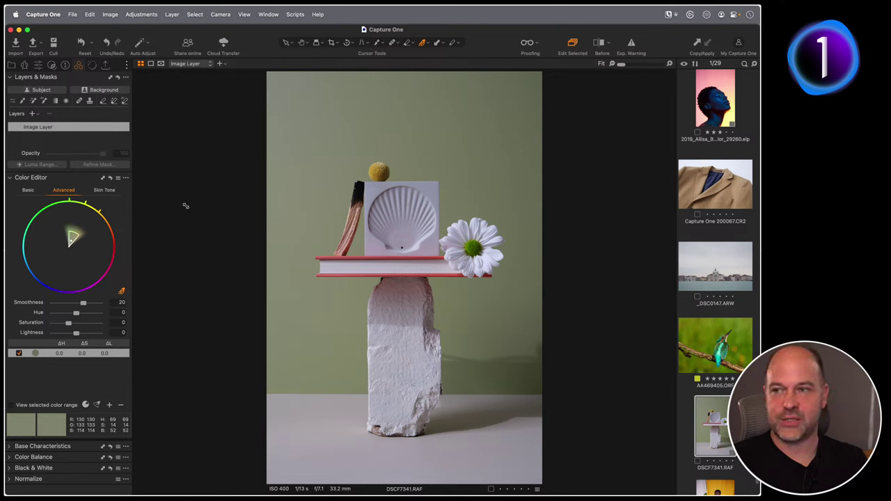
left_click(110, 178)
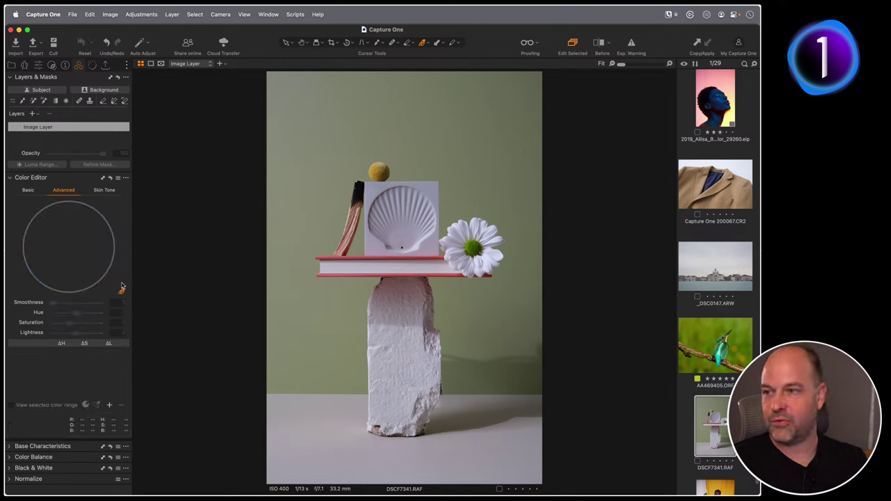
- Sample the green wall again, set its Saturation to 35.7 and Lightness to -22.2, and inspect the objects at 100%
left_click(326, 149)
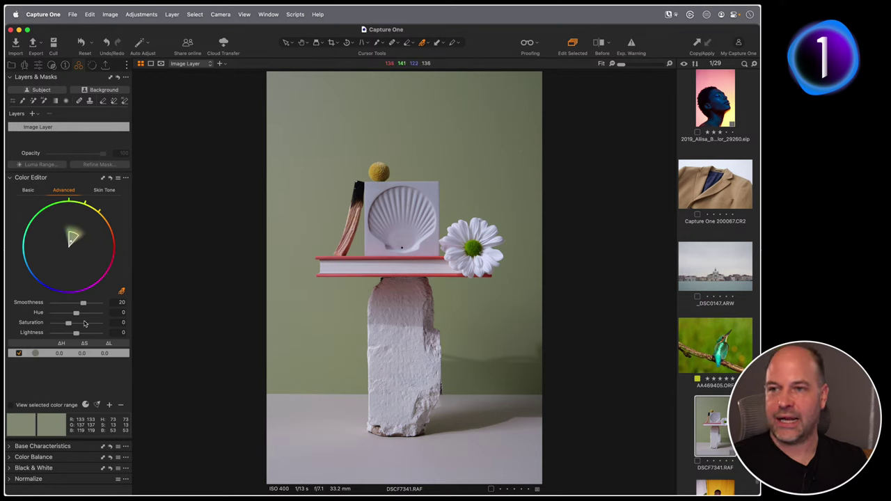
mouse_move(76, 335)
left_mouse_down()
mouse_move(68, 334)
mouse_move(74, 324)
left_mouse_up()
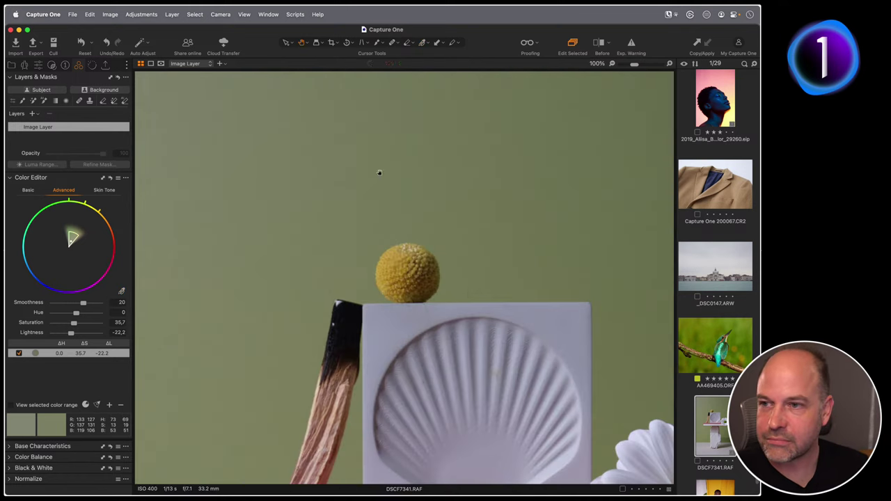
left_click(374, 174)
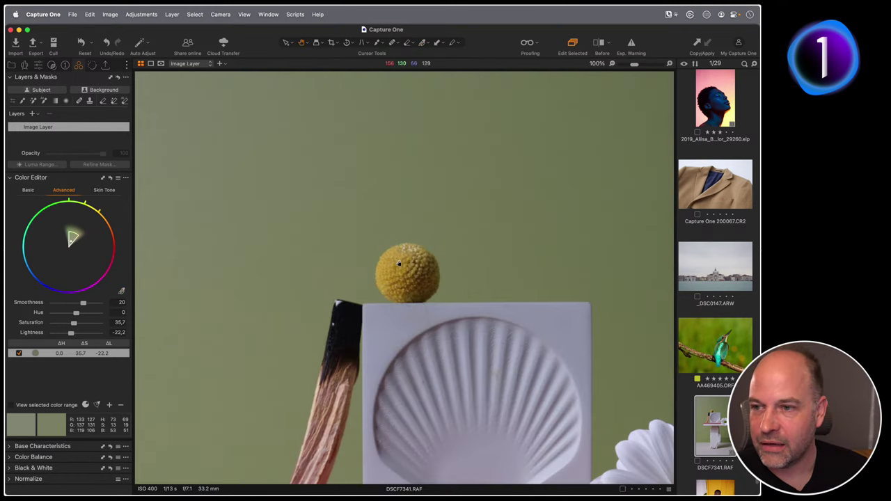
left_click_drag(408, 279, 349, 219)
left_click_drag(401, 265, 385, 181)
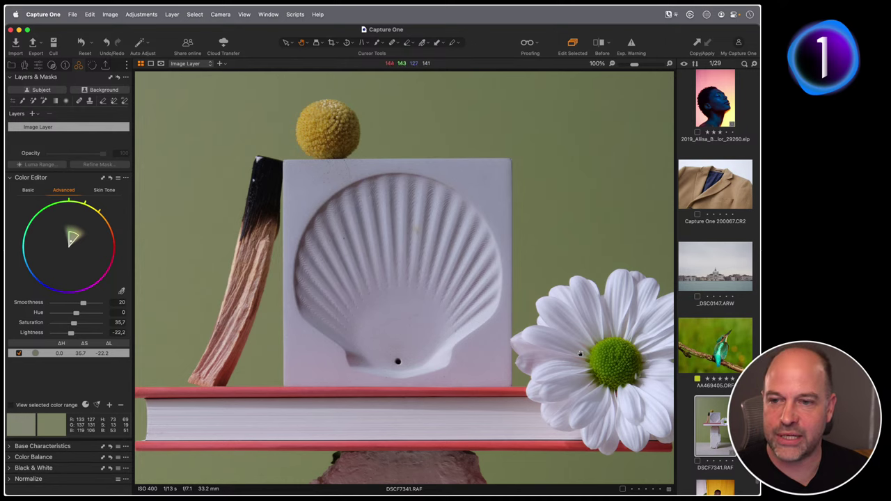
left_click(527, 359)
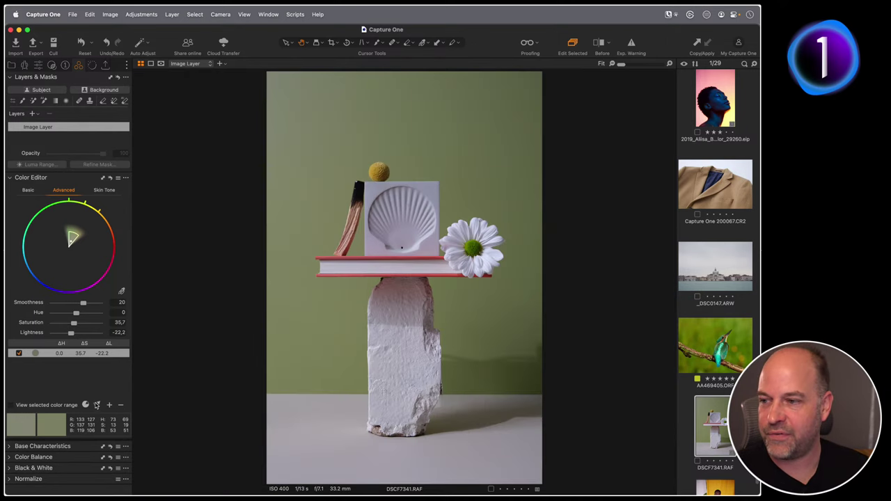
- Expand the green wall's range to full saturation, pull its outer limit back inward, and sample the yellow ball as a second range
left_click(97, 406)
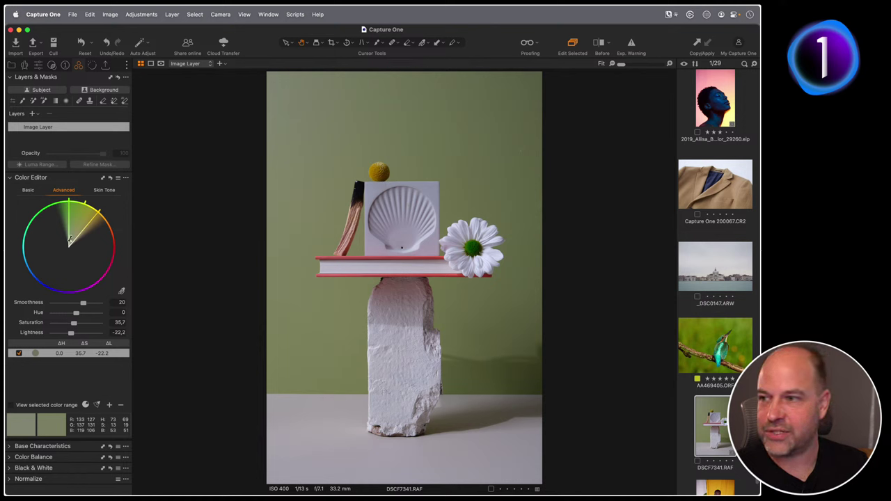
left_click_drag(87, 206, 86, 222)
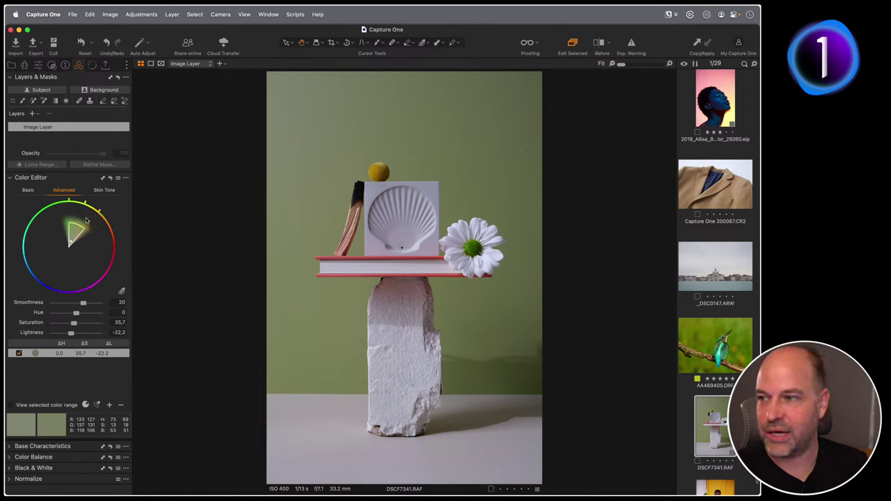
left_click(122, 292)
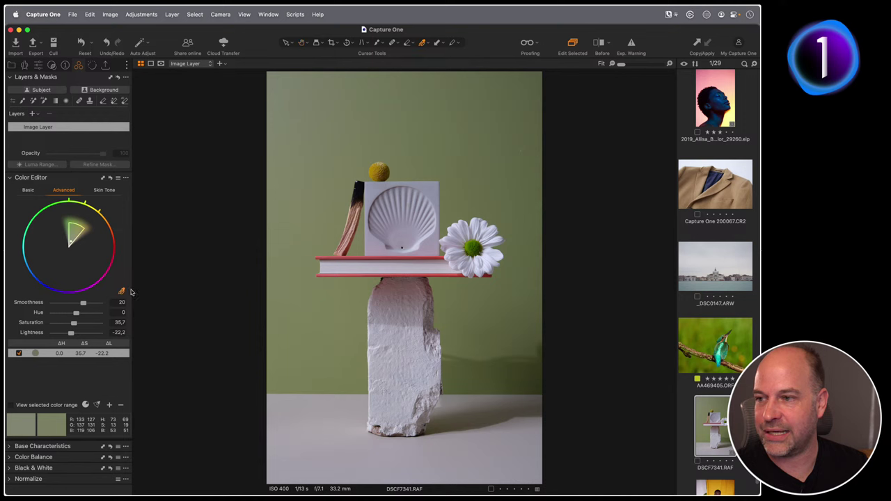
left_click(383, 169)
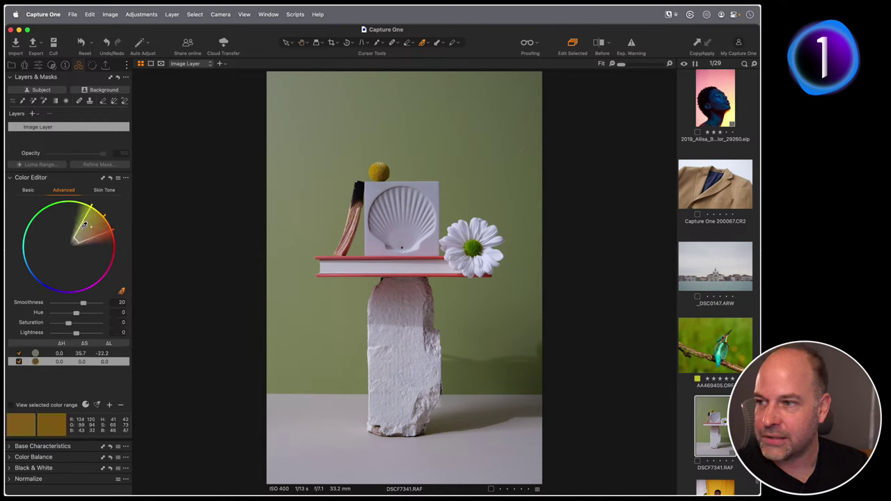
- Expand the green range to full saturation, compare it with the yellow ball's range, and narrow it back to low-saturation colors
left_click(40, 355)
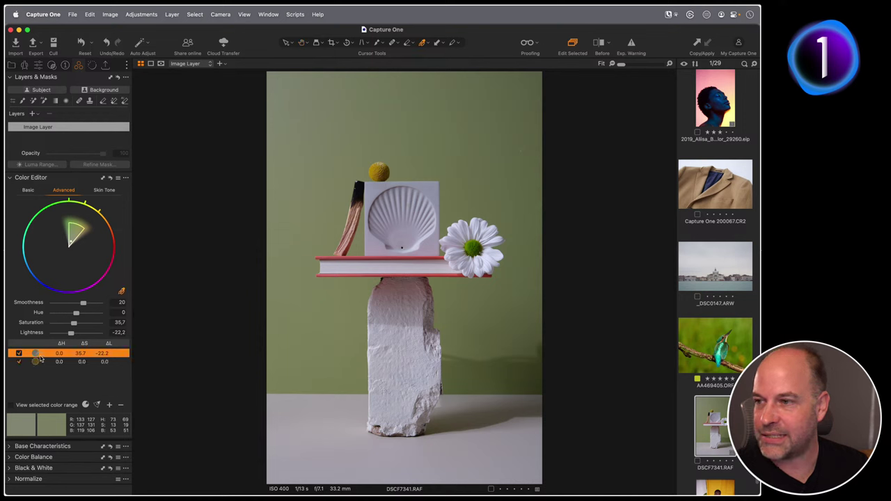
left_click(98, 405)
left_click(59, 364)
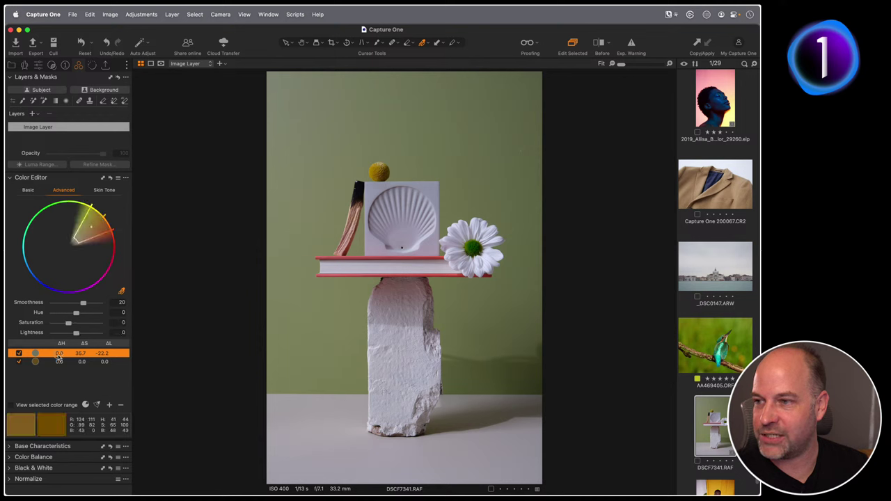
key("Up")
key("Down")
key("Up")
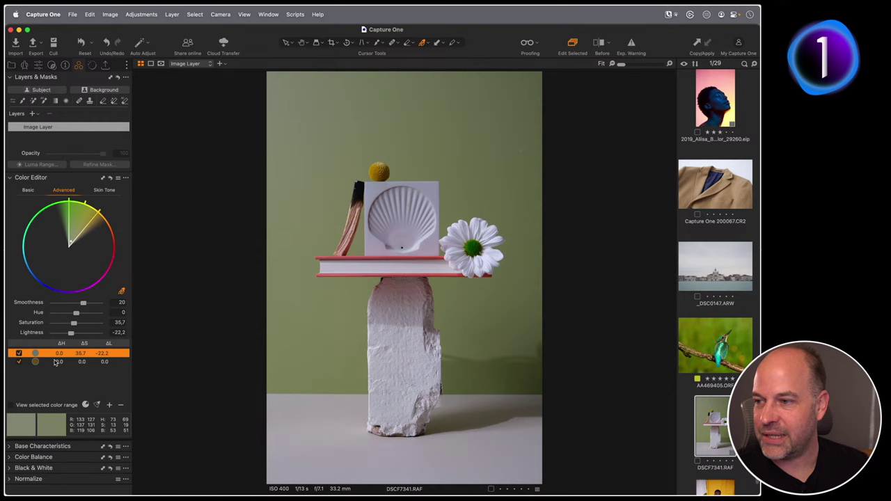
left_click_drag(91, 210, 73, 239)
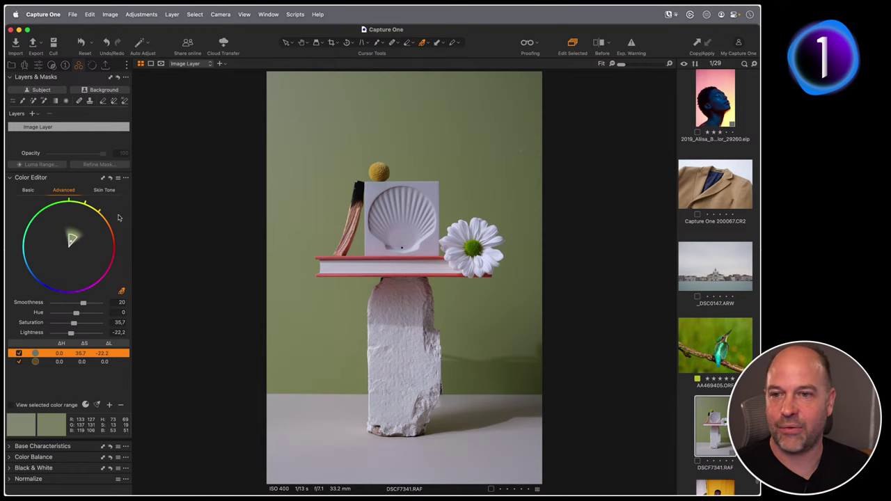
- Open Capture One 200067.CR2, sample the jacket's blue lining, set its Saturation to 26.7 and Lightness to -34, and check it at 100%
left_click(722, 193)
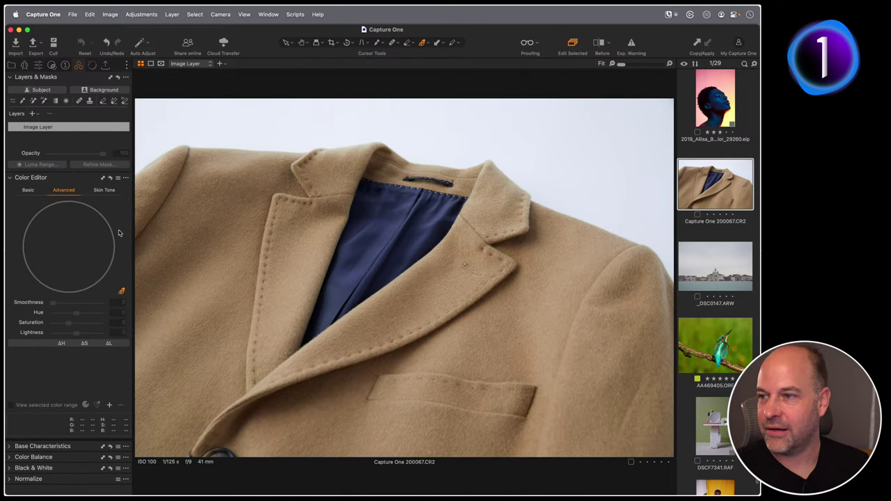
left_click(121, 291)
left_click(378, 243)
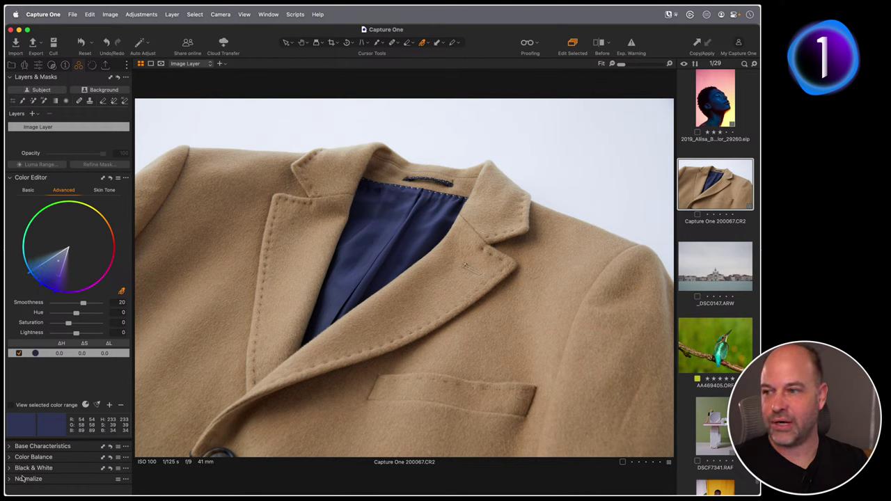
mouse_move(77, 337)
left_mouse_down()
mouse_move(68, 335)
mouse_move(72, 326)
left_mouse_up()
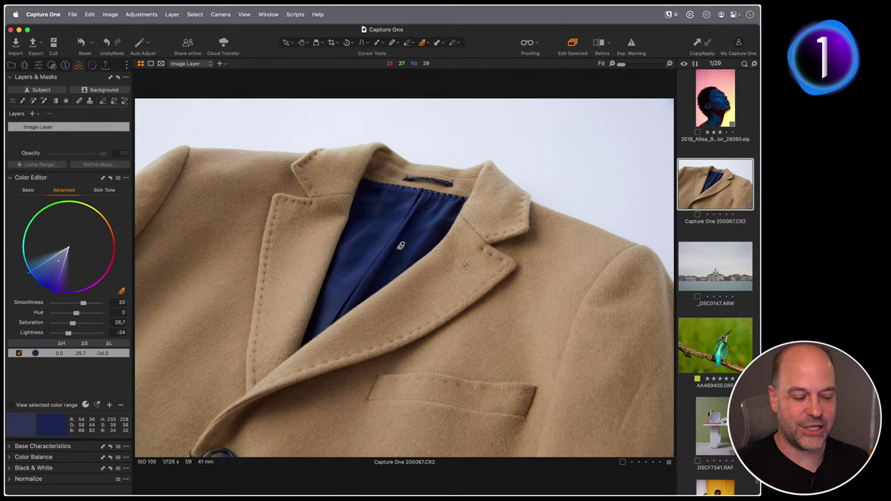
left_click(374, 259)
left_click_drag(374, 258, 356, 185)
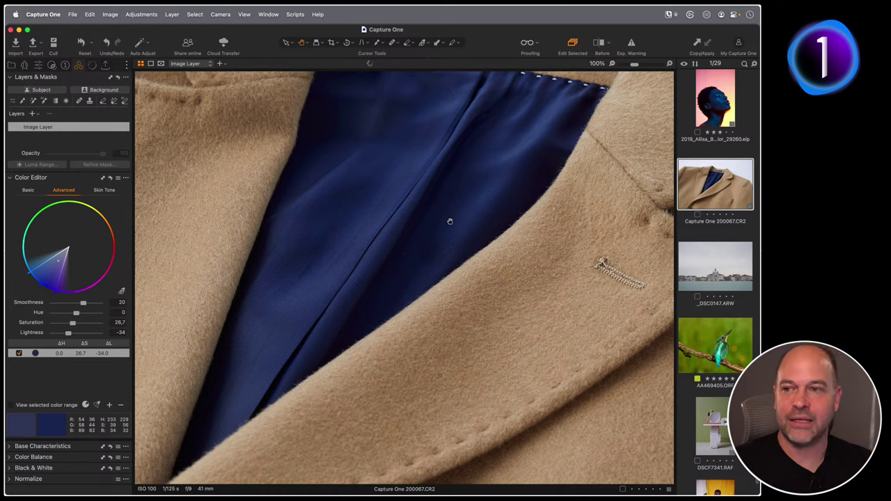
key("super+0")
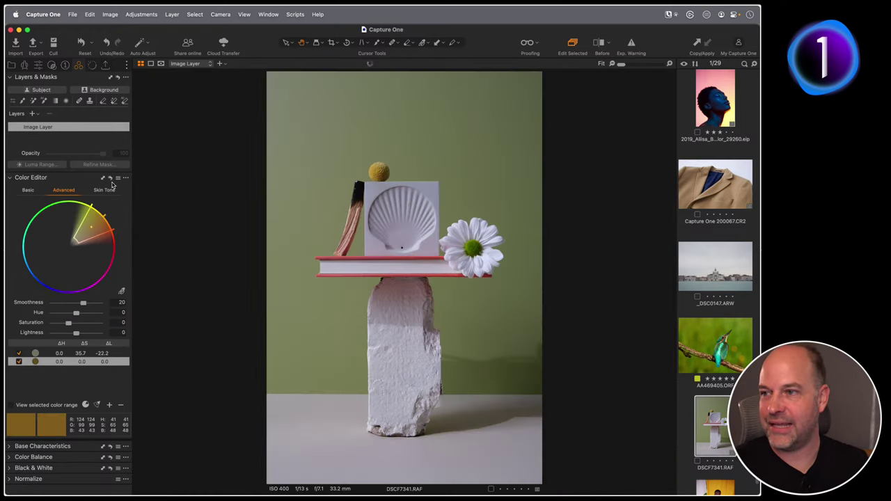
- Return to DSCF7341.RAF, reset the Color Editor, and resample the green wall with Hue 1.1, Saturation 48.6 and Lightness -34
left_click(110, 177)
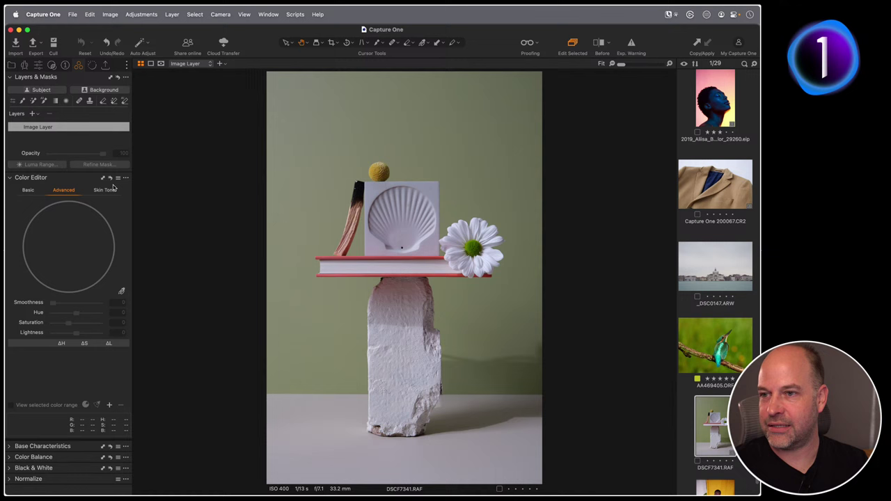
left_click(121, 291)
left_click(336, 171)
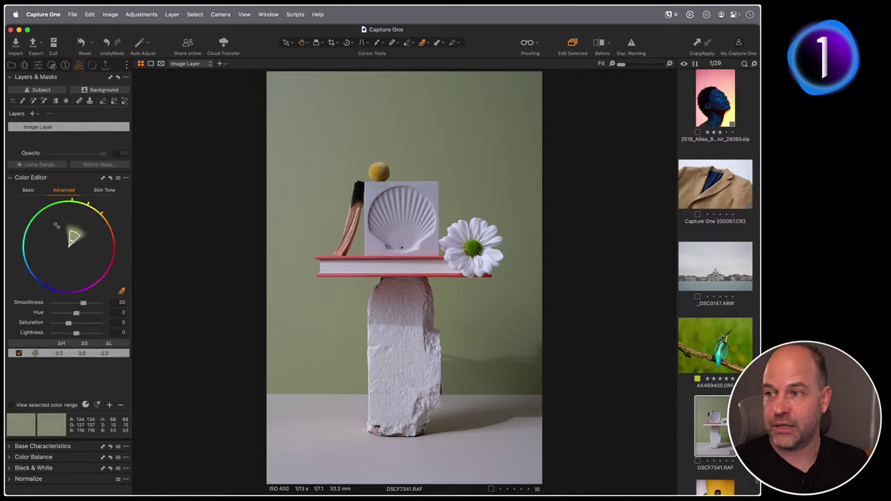
left_click_drag(76, 333, 77, 315)
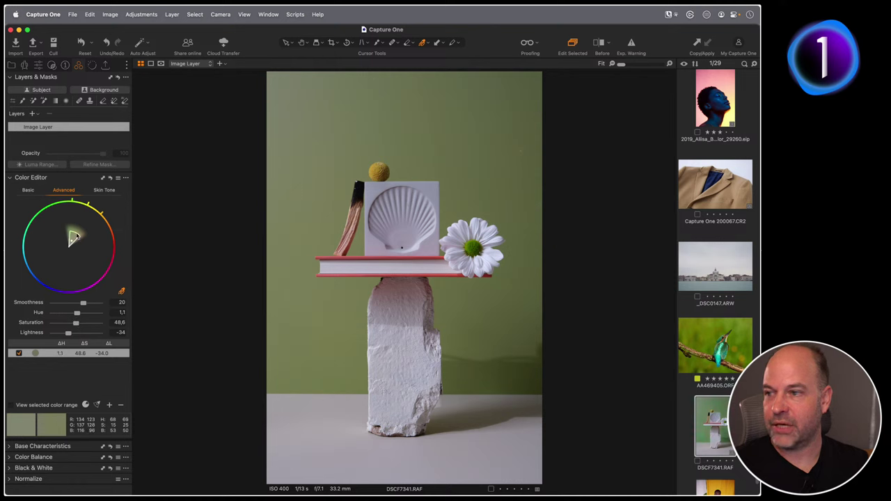
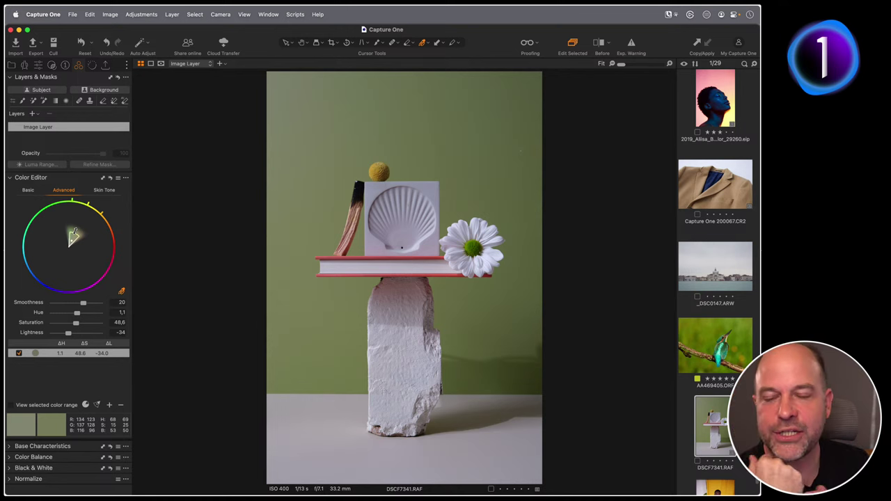
- Open CF000642.IIQ and sample the beige palace facade as a new color range
scroll(735, 181, "up", 15)
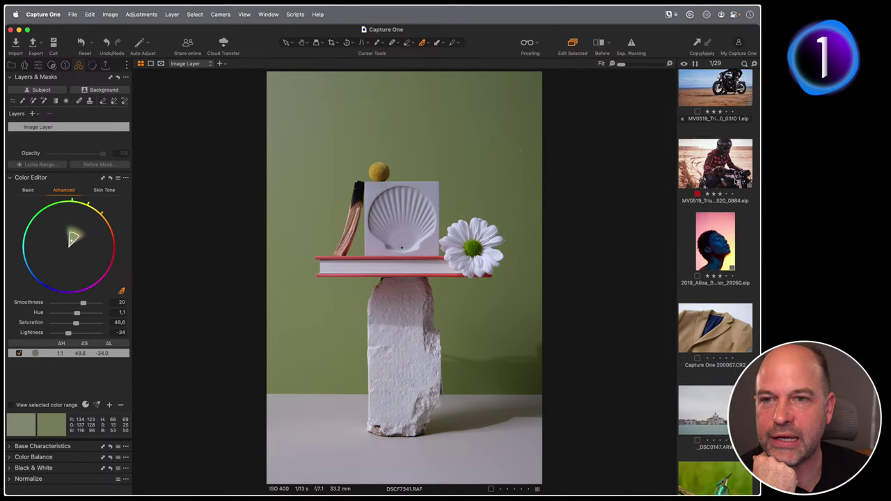
scroll(726, 206, "up", 2)
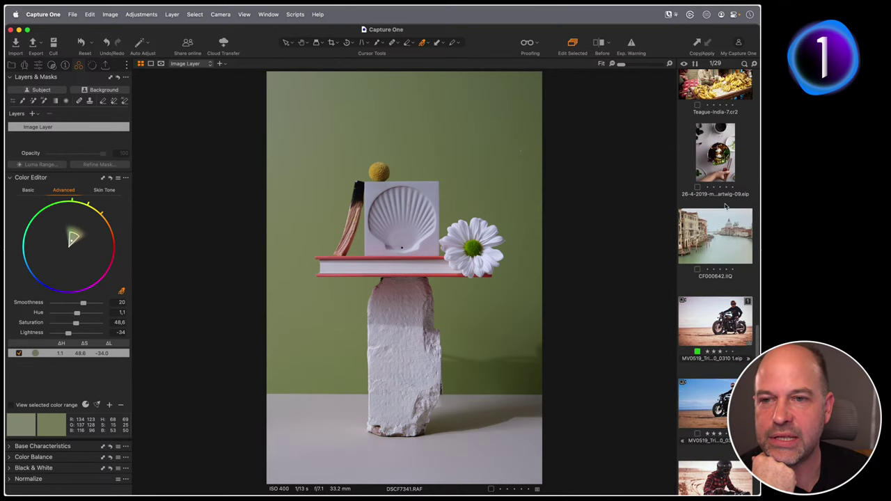
left_click(724, 222)
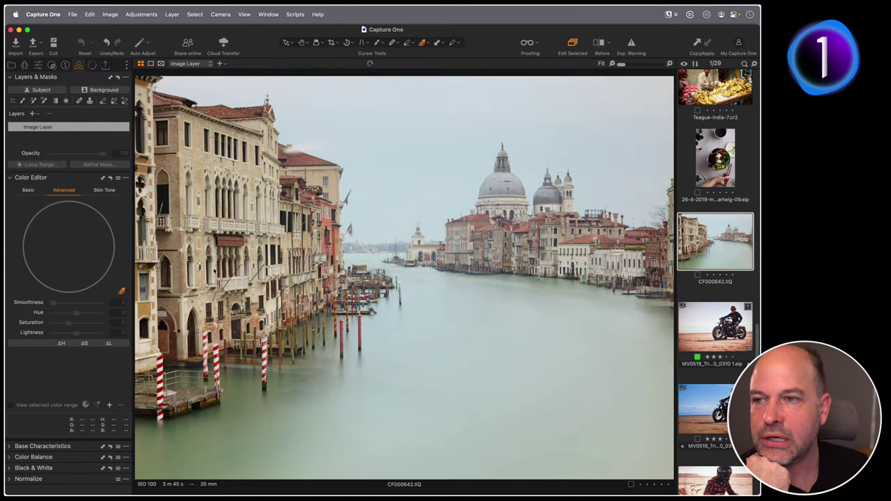
left_click(207, 160)
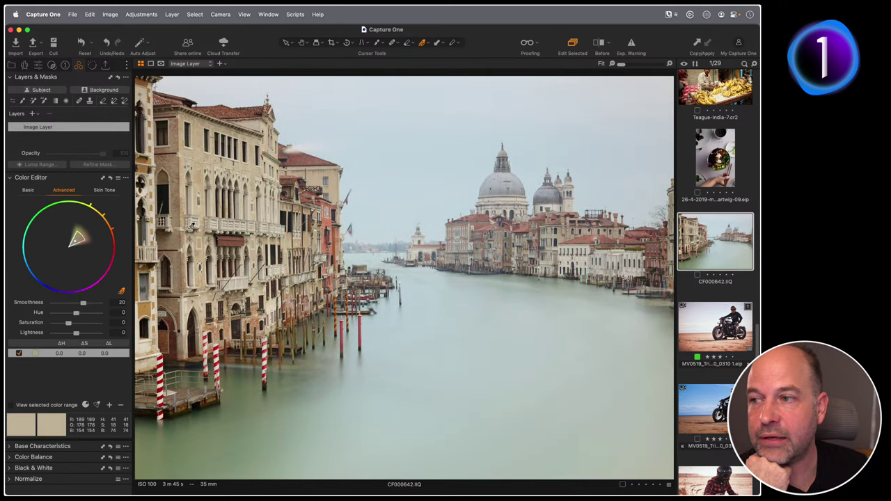
- Set the palace facade range's Saturation to -49.9, and sample the blue sky as a second range with Saturation -48.8
left_click_drag(68, 323, 62, 324)
left_click(494, 140)
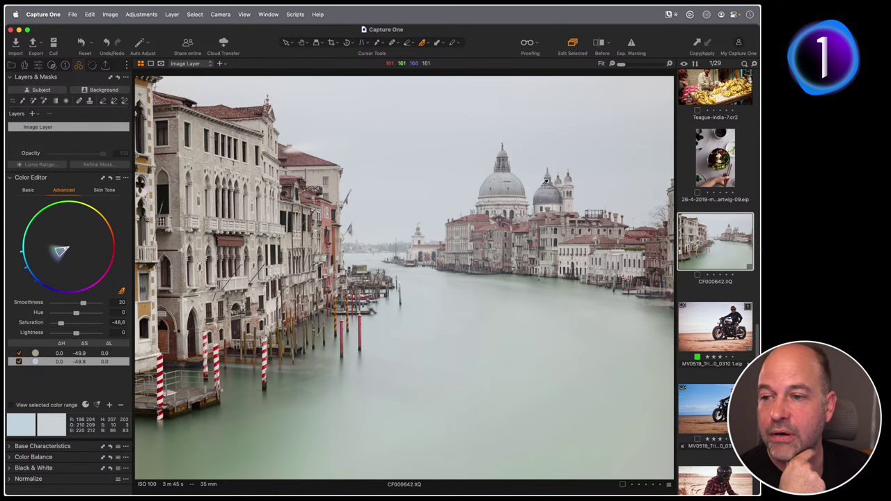
- Open Teague-India-7.cr2 and desaturate its sampled colors: bananas' yellow to -51, blue door frame to -62.2 and red fabric to -52.1
left_click(726, 103)
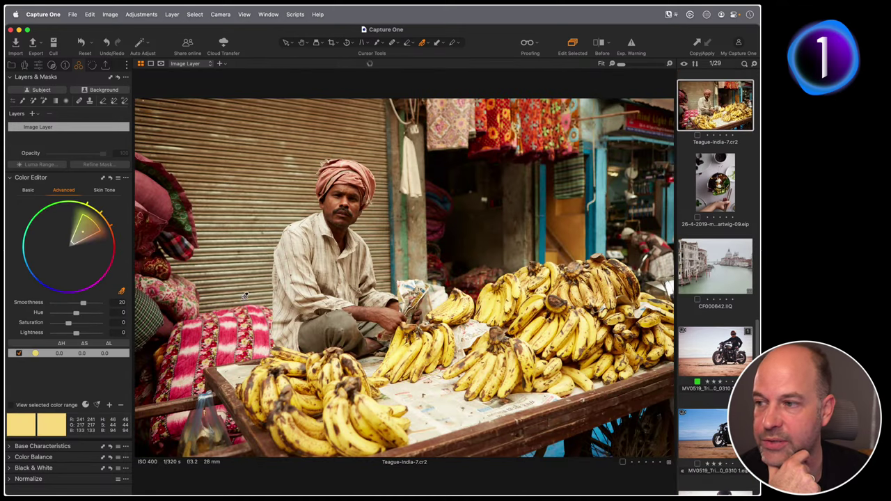
left_click_drag(60, 327, 60, 324)
left_click(549, 190)
left_click(495, 115)
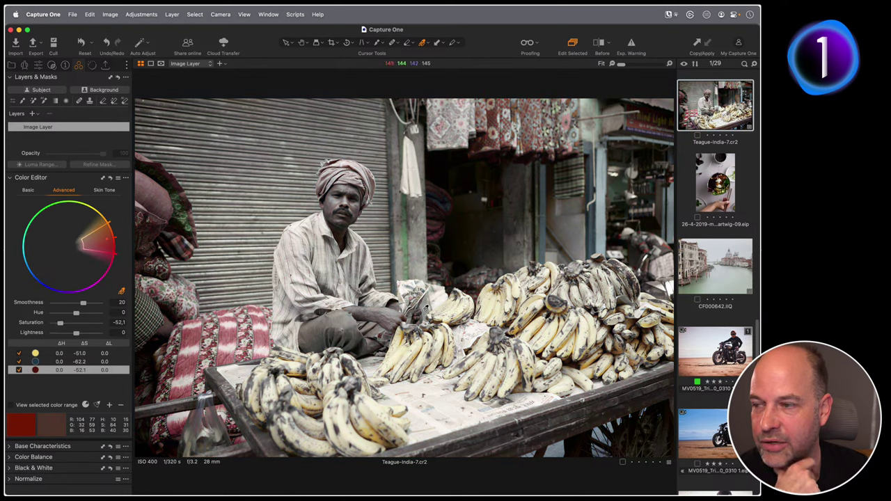
- Widen the yellow range's hue span from green to red on the color wheel, and reset the Color Editor
left_click(25, 353)
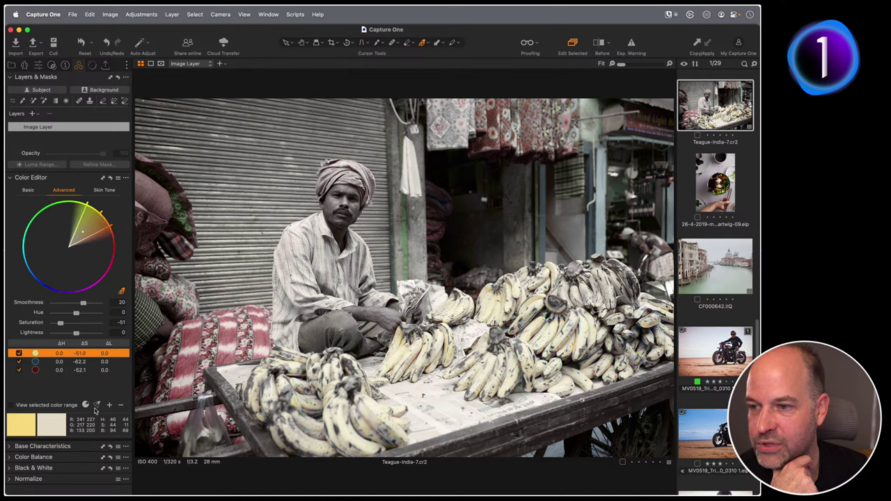
left_click_drag(103, 245, 66, 202)
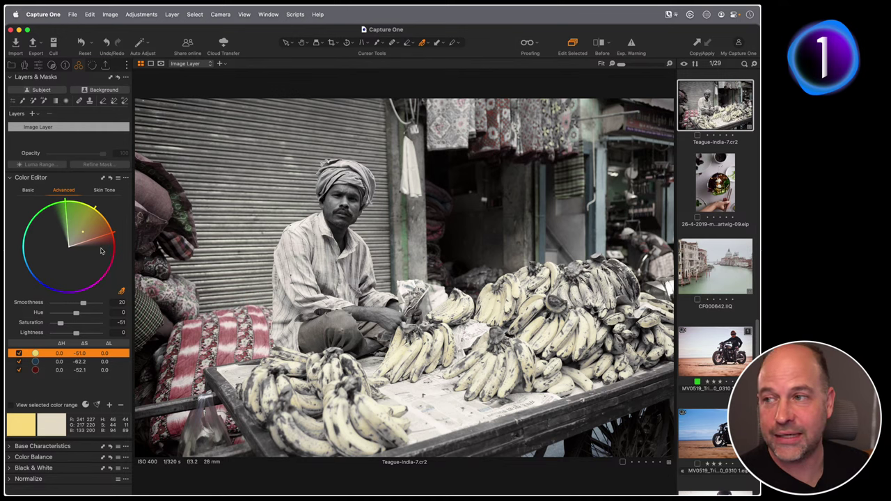
left_click(110, 178)
left_click(39, 65)
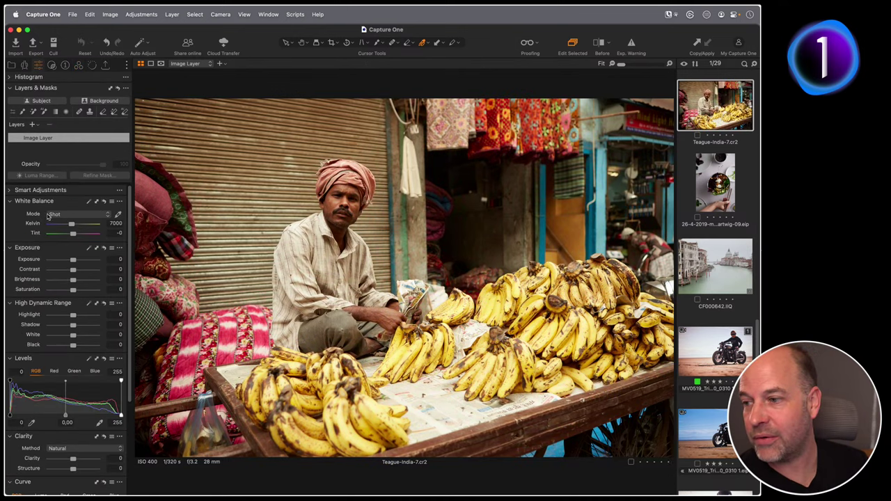
scroll(70, 415, "down", 2)
scroll(71, 337, "up", 4)
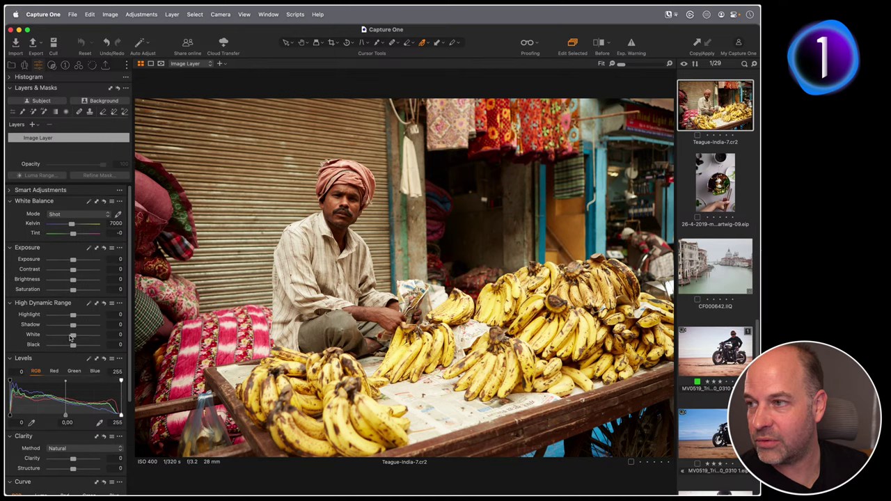
left_click(93, 66)
left_click(80, 65)
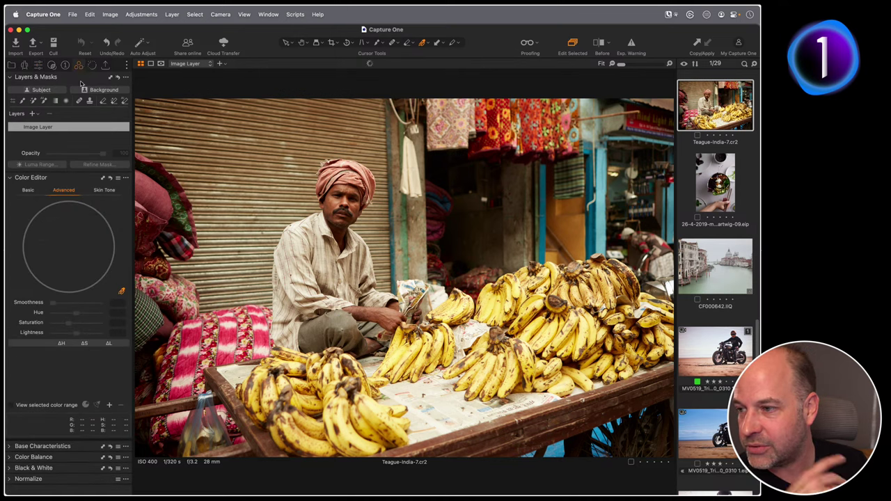
- Enable Black & White on the banana seller photo, and sample the bananas' yellow as an Advanced color range
left_click(18, 468)
left_click(60, 403)
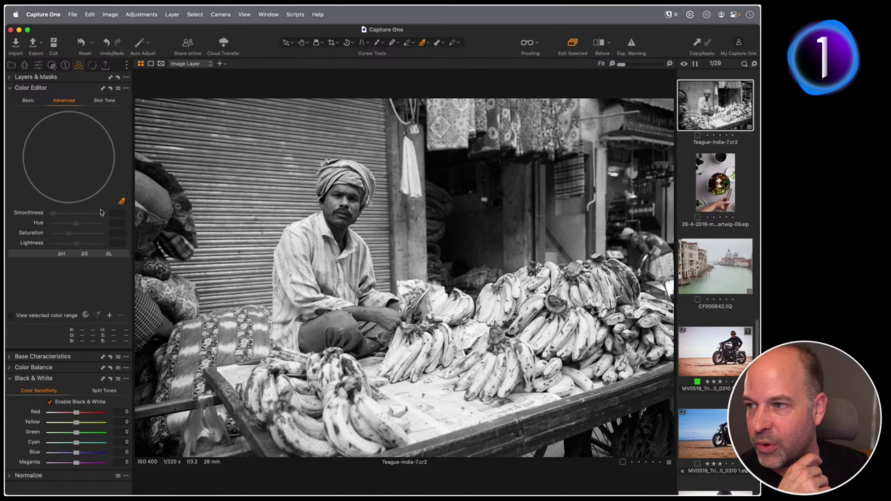
left_click(122, 202)
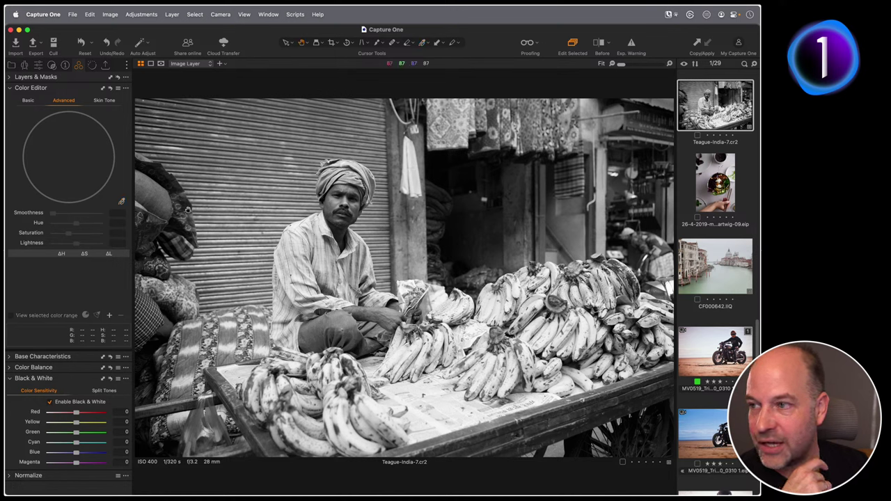
left_click(122, 202)
left_click(407, 348)
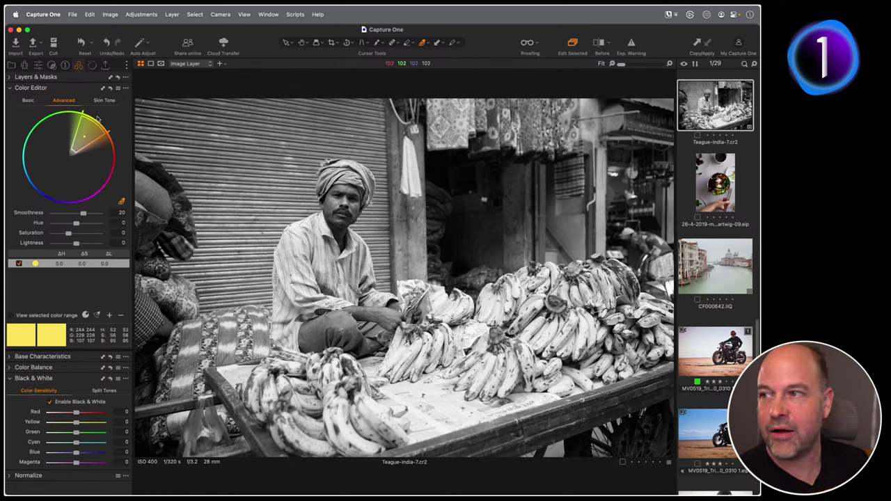
- Darken the bananas by setting the yellow range's Lightness to -34 and the Black & White Yellow sensitivity to -28
left_click_drag(79, 247, 67, 245)
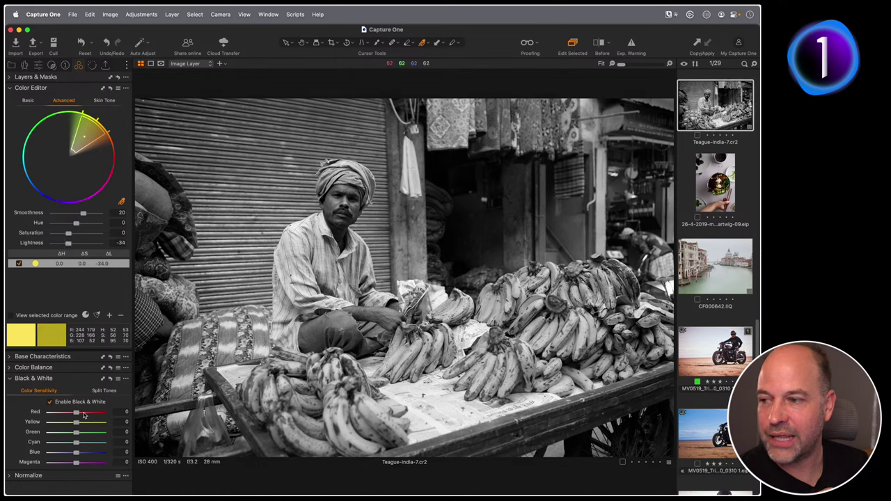
left_click_drag(76, 422, 69, 424)
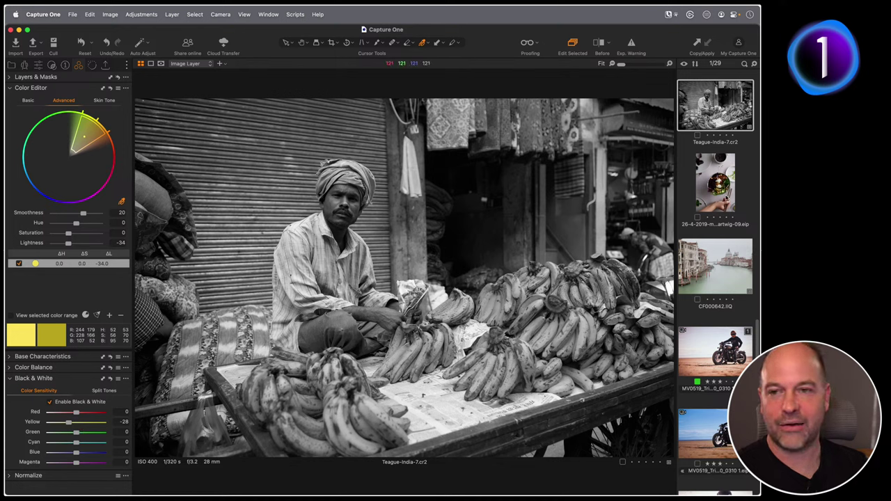
- Open graffiti.NEF, reset its layers and masks, and expand the Color Editor together with the layer list
scroll(720, 195, "up", 5)
scroll(727, 169, "up", 10)
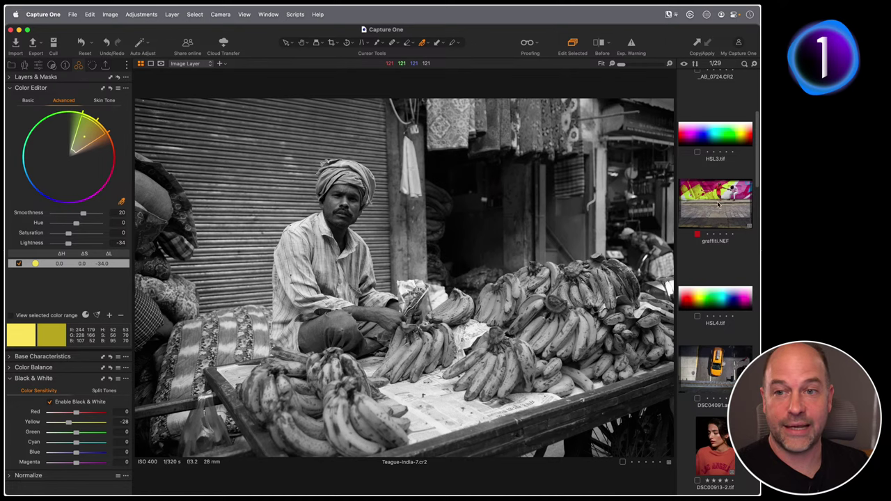
left_click(720, 204)
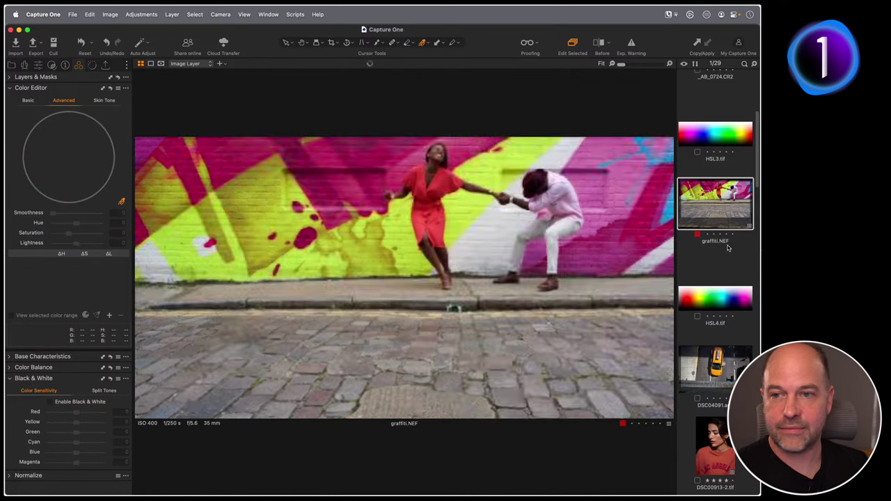
left_click(12, 78)
left_click(118, 78)
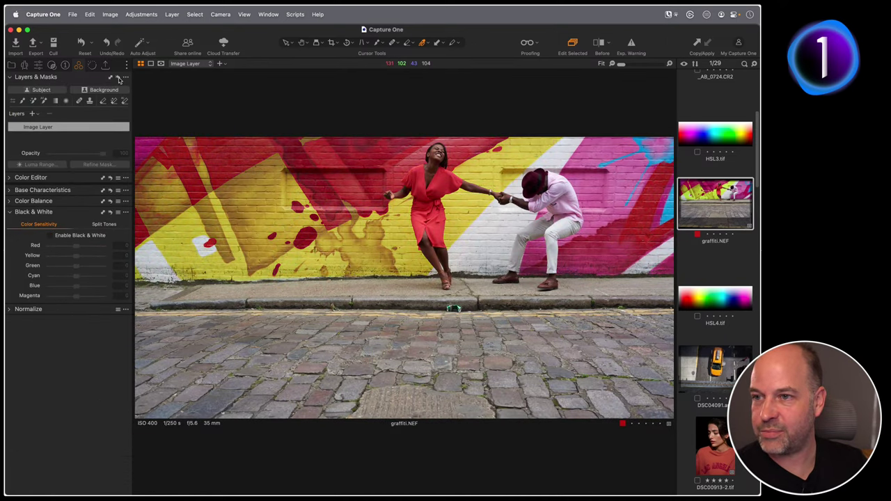
left_click(12, 178)
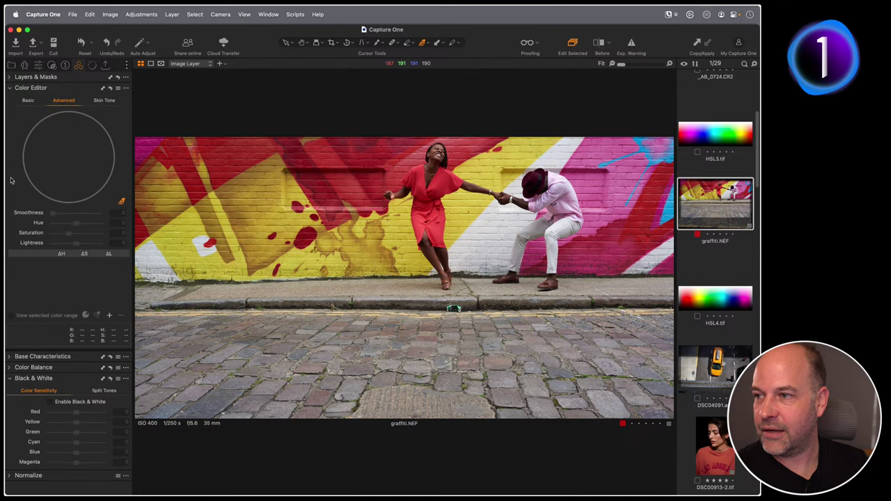
left_click(11, 78)
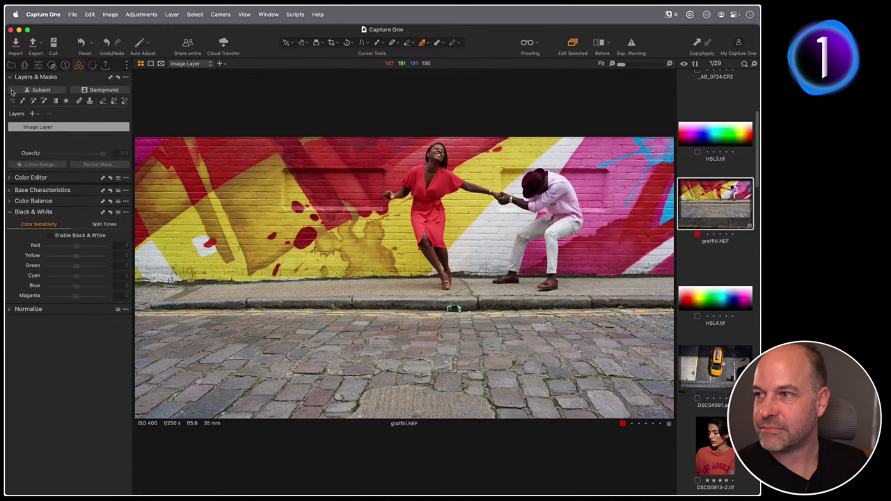
left_click(8, 179)
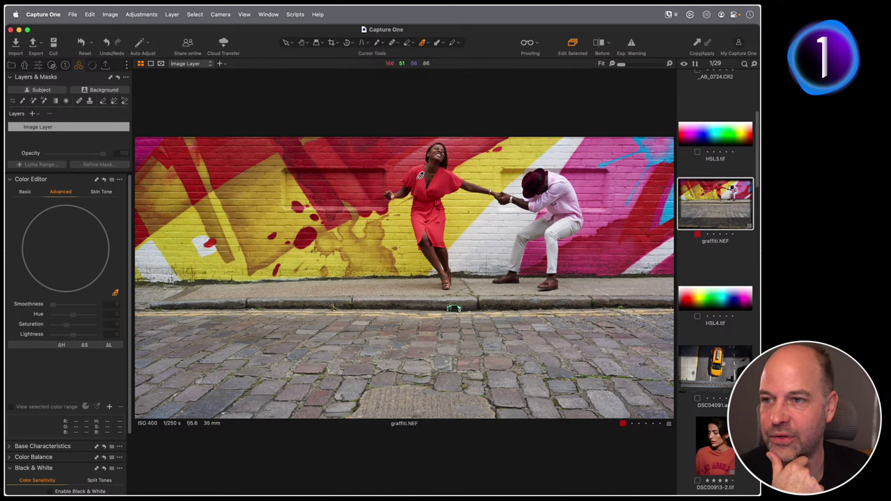
- Sample the red dress and the red wall paint as color ranges for comparison, and reset the Color Editor
left_click(424, 202)
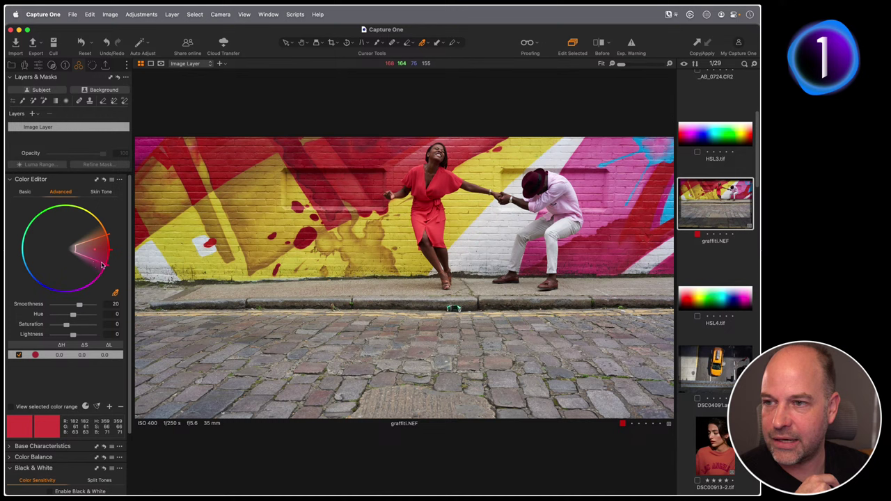
left_click(412, 161)
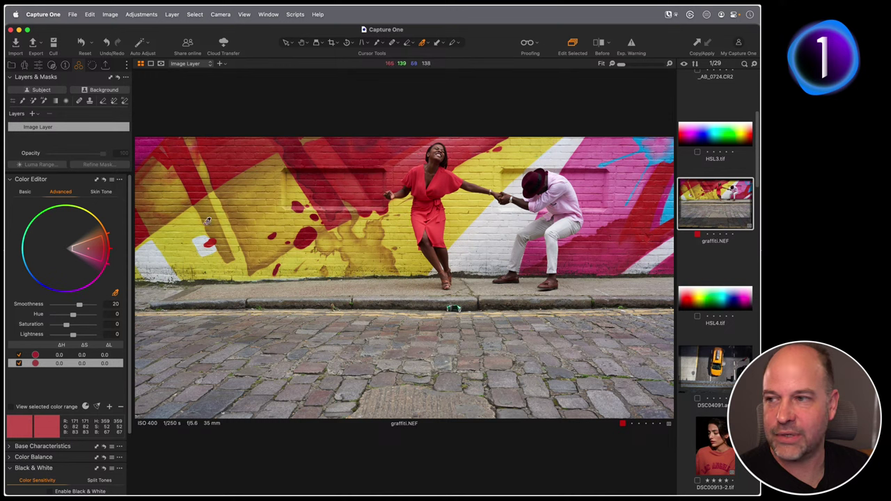
left_click(104, 180)
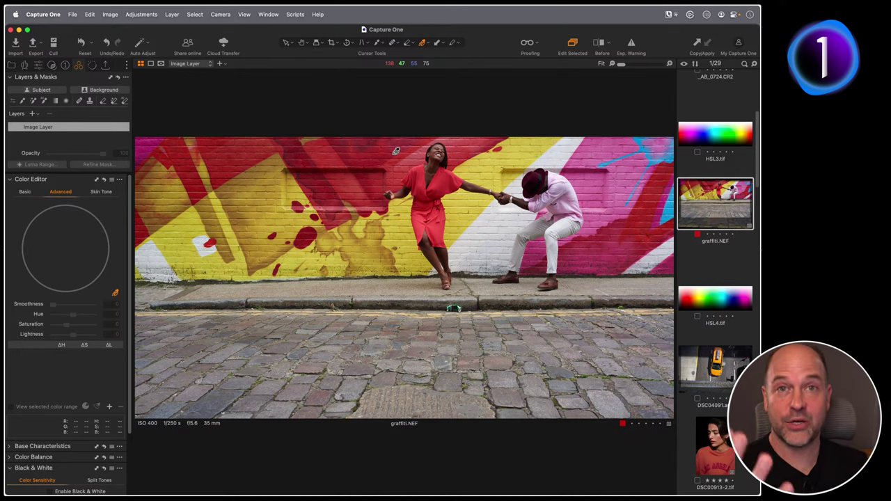
- Mask the graffiti wall on a new layer with AI Select, sample its red paint and shift the Hue to -30
left_click(47, 124)
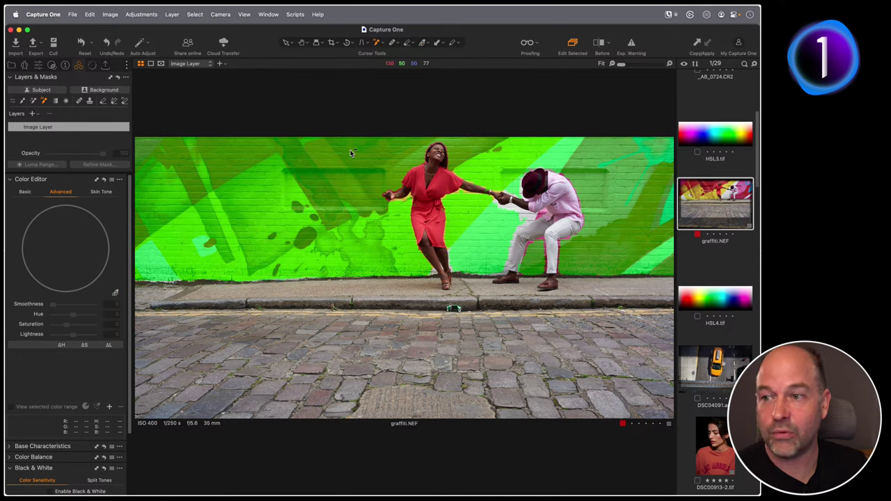
left_click(351, 150)
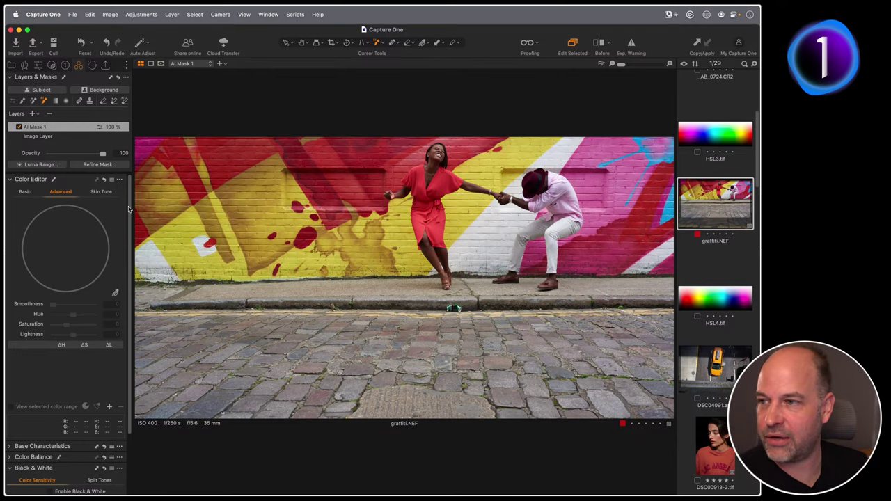
left_click(114, 293)
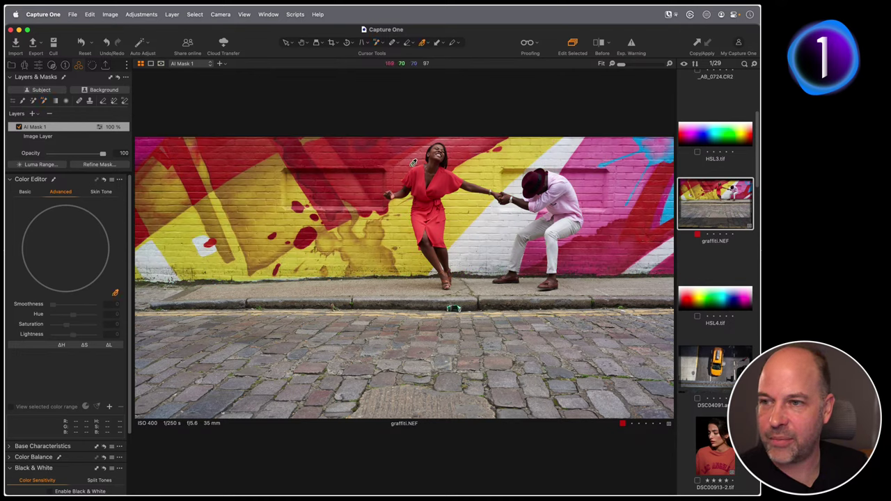
left_click(410, 159)
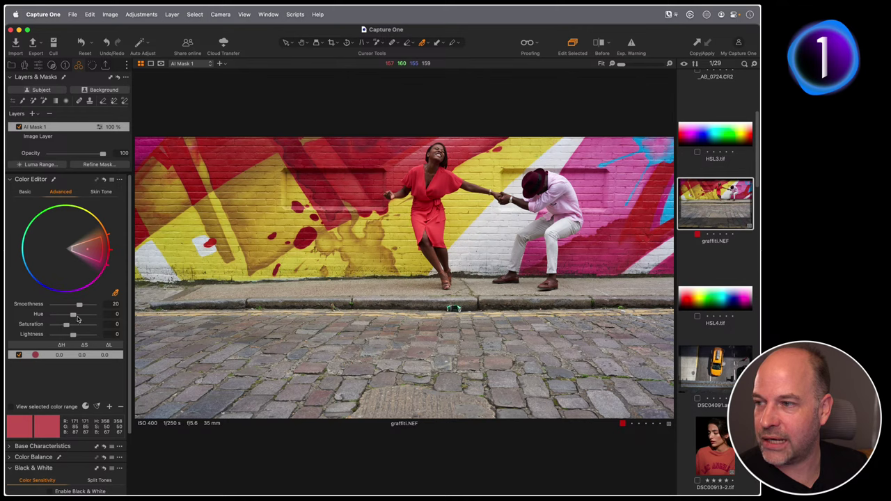
left_click_drag(73, 316, 52, 315)
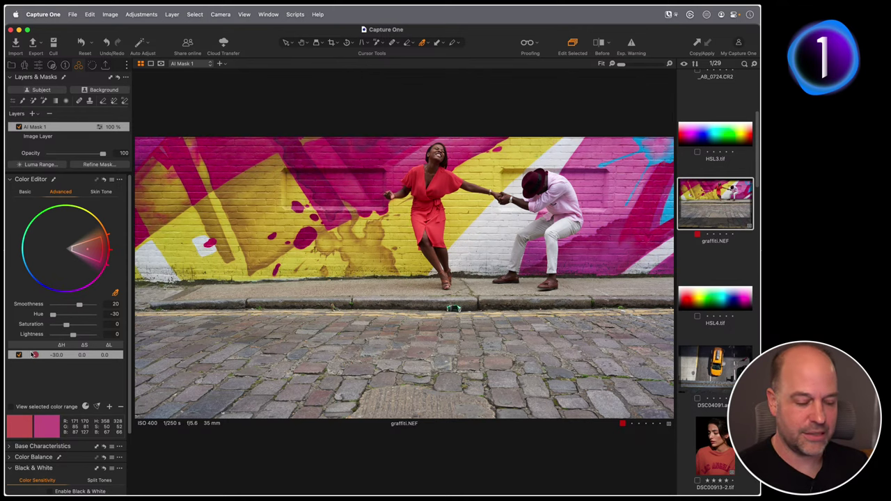
- Check the mask around the red dress at 100%, and expand the red range across all saturation levels
key("h")
left_click(417, 174)
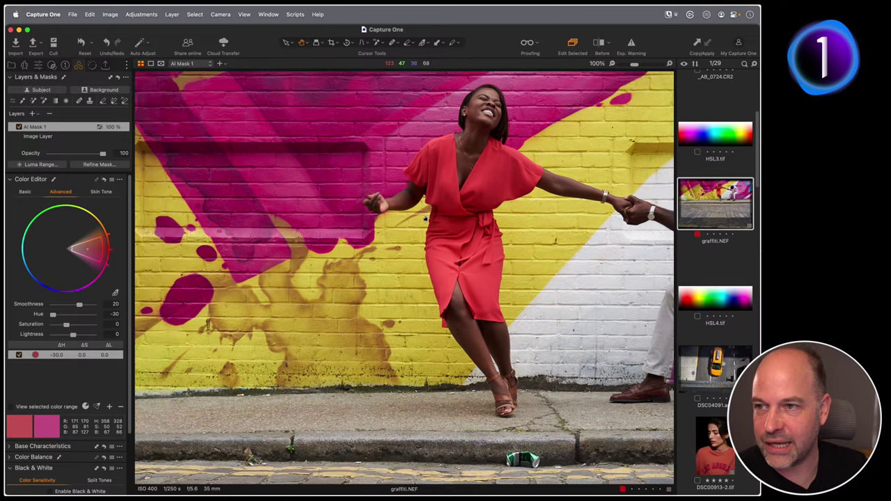
left_click(426, 218)
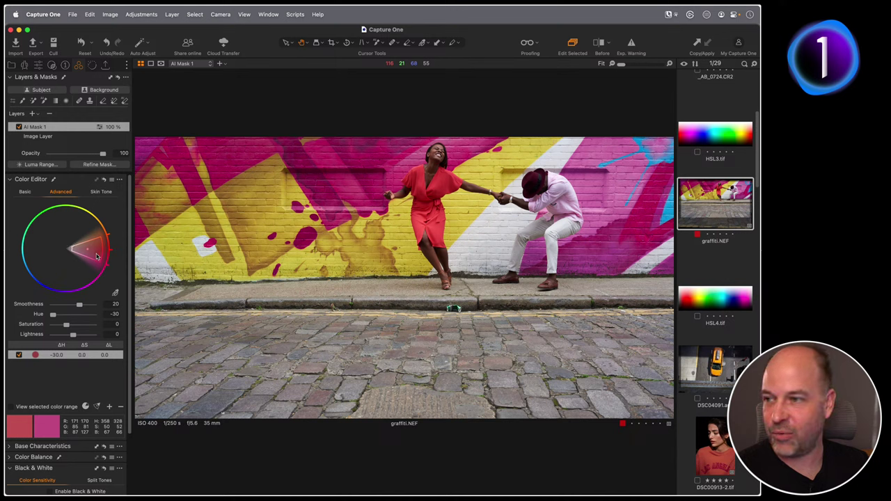
left_click(96, 408)
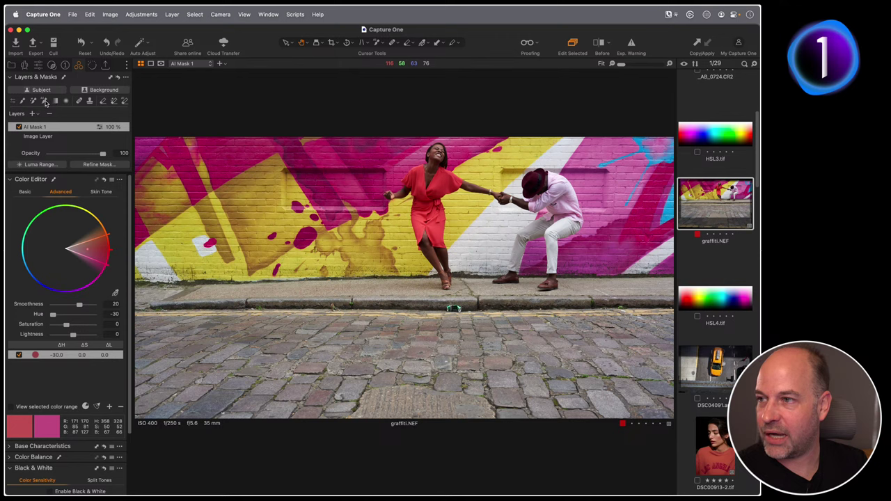
- Erase the AI mask with a soft brush over the red graffiti areas near both ends of the wall
left_click(104, 101)
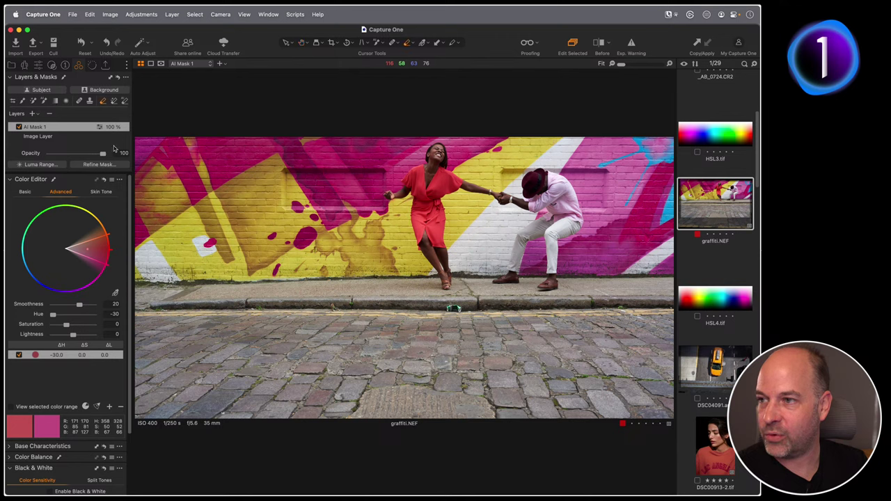
right_click(506, 273)
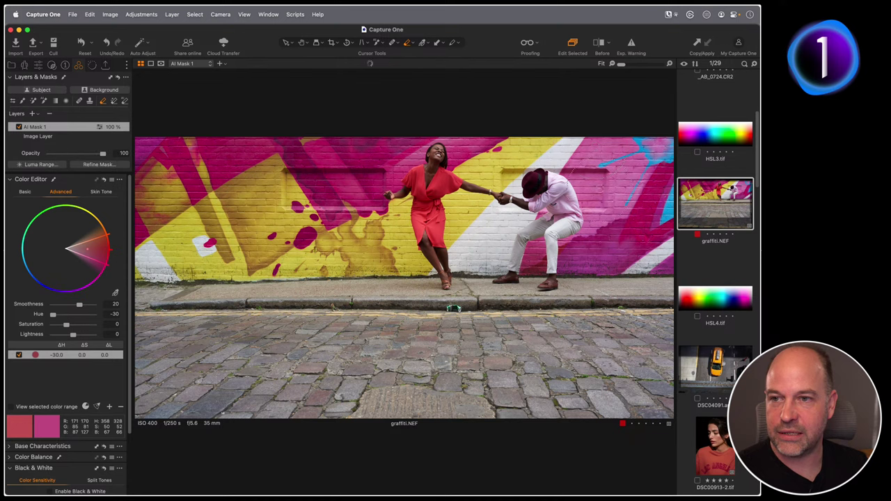
right_click(598, 199)
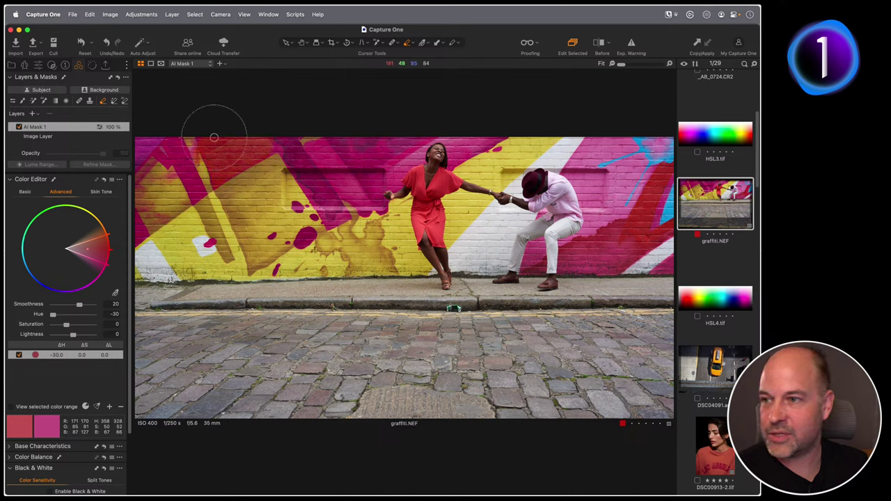
mouse_move(213, 137)
left_mouse_down()
mouse_move(157, 139)
mouse_move(244, 139)
mouse_move(201, 138)
left_mouse_up()
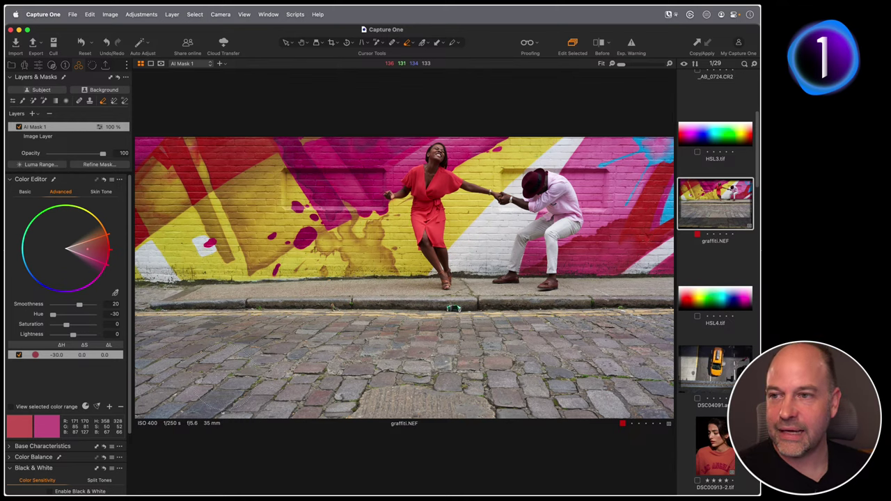
- Open the crayon photo _DSC2970.ARW, and reset its existing Color Editor adjustments and layers
left_click(710, 257)
key("alt+super+v")
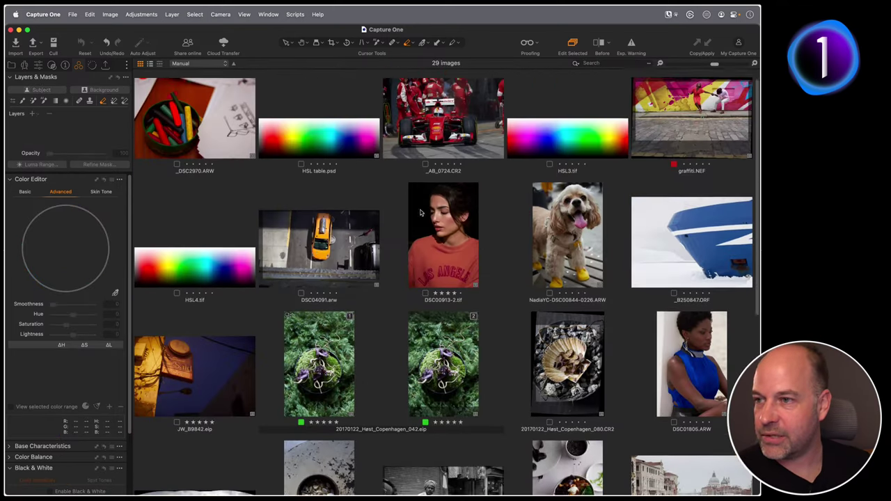
scroll(376, 206, "up", 1)
double_click(212, 191)
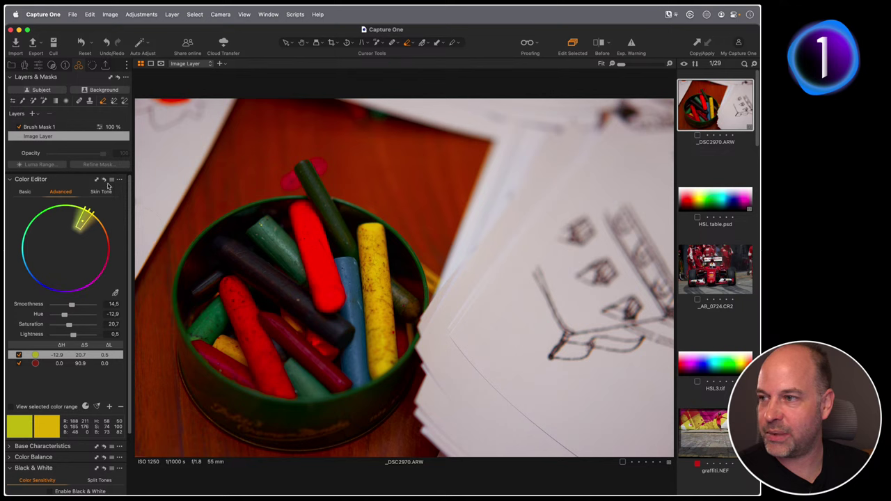
left_click(104, 180)
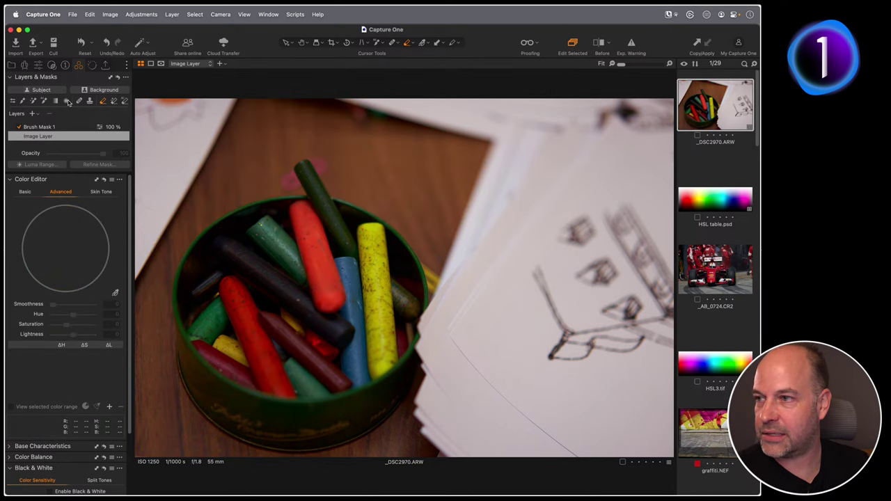
left_click(118, 77)
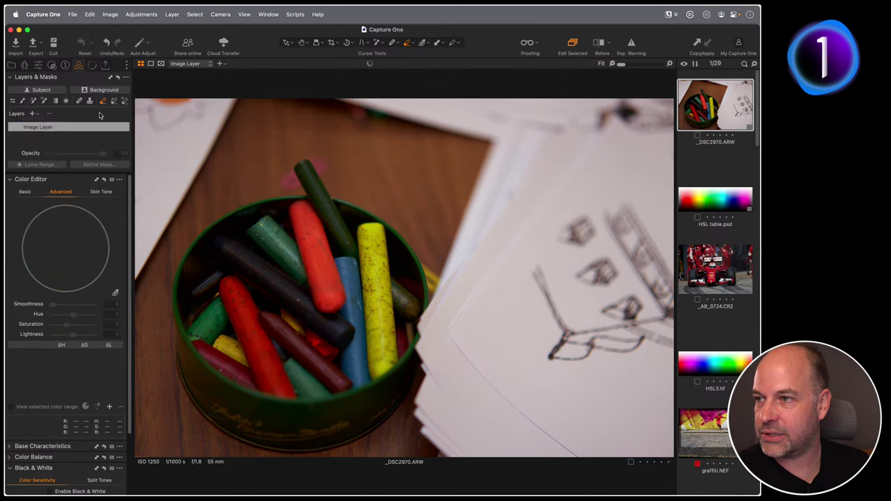
- Paint a brush mask over the yellow crayon on a new layer at size 384 and hardness 49
left_click(23, 101)
right_click(372, 262)
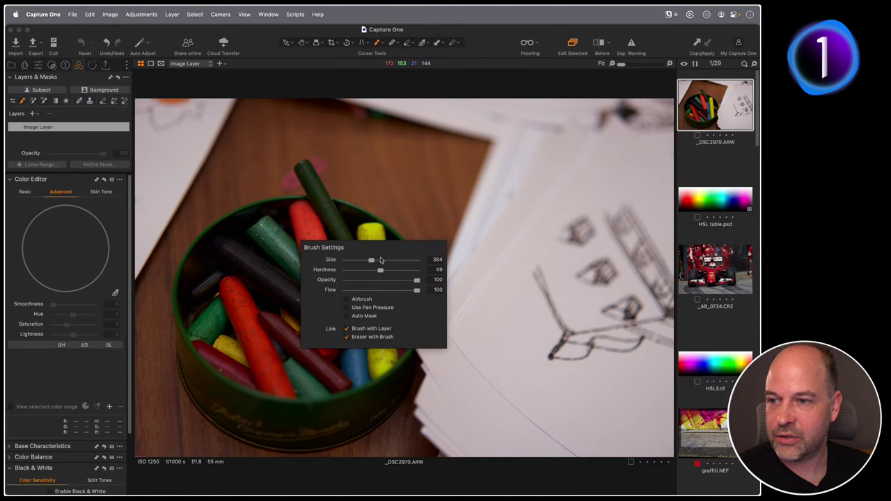
left_click(372, 237)
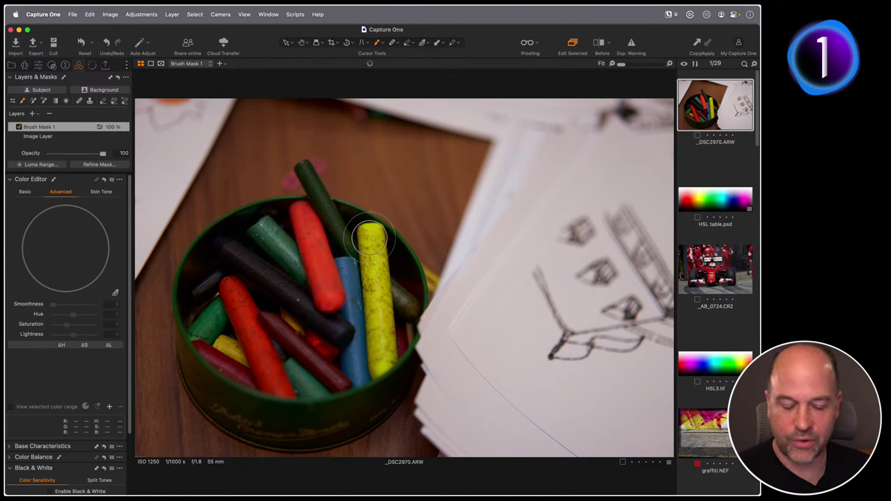
mouse_move(372, 237)
left_mouse_down()
mouse_move(391, 275)
mouse_move(378, 296)
mouse_move(371, 362)
mouse_move(390, 244)
left_mouse_up()
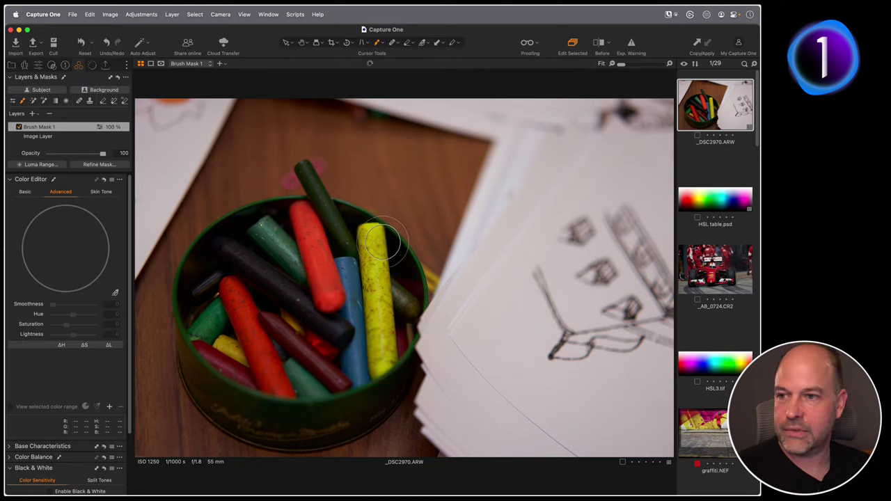
- Sample the masked yellow crayon as a color range, and set its Saturation to -3.5 and Lightness to -22.2
left_click(115, 293)
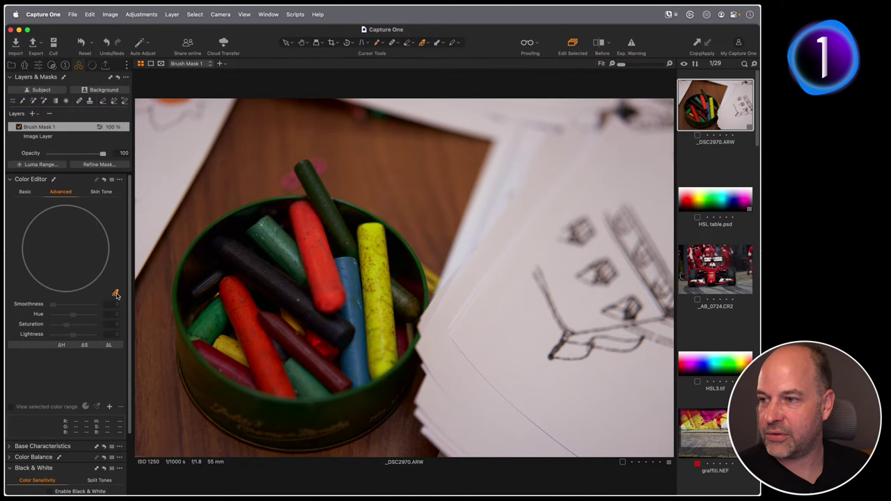
left_click(376, 258)
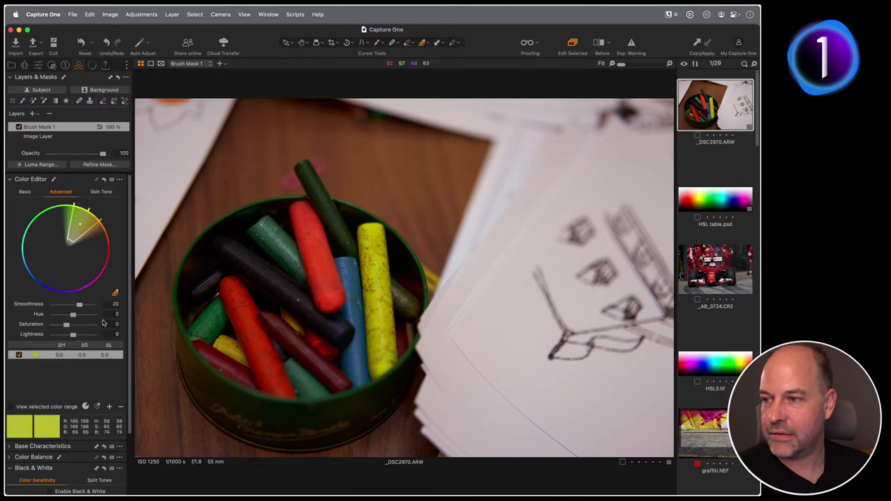
left_click_drag(67, 325, 68, 335)
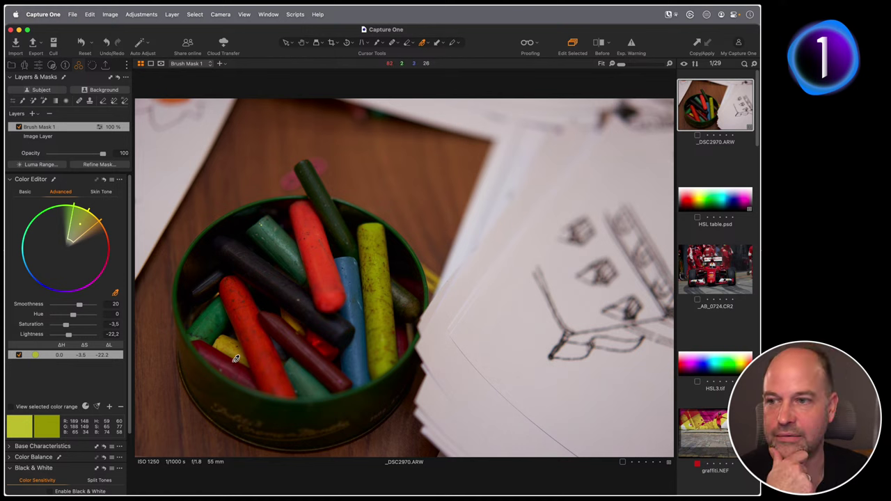
- Sample a red crayon as a second color range, reselect the yellow range and make the mask brush active again
left_click(99, 104)
left_click(333, 292)
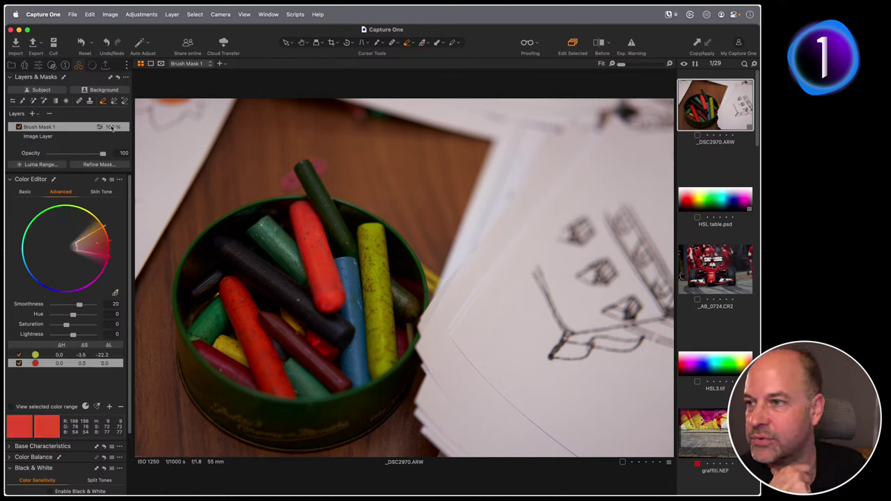
left_click(56, 356)
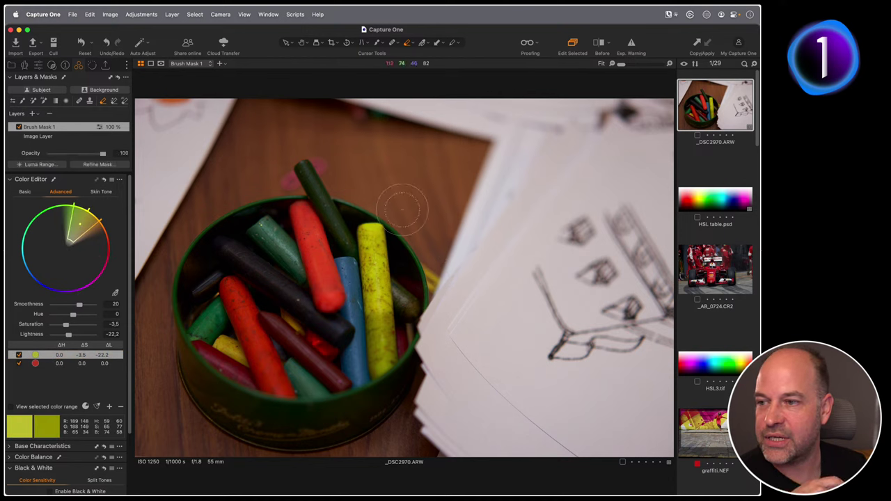
left_click(32, 102)
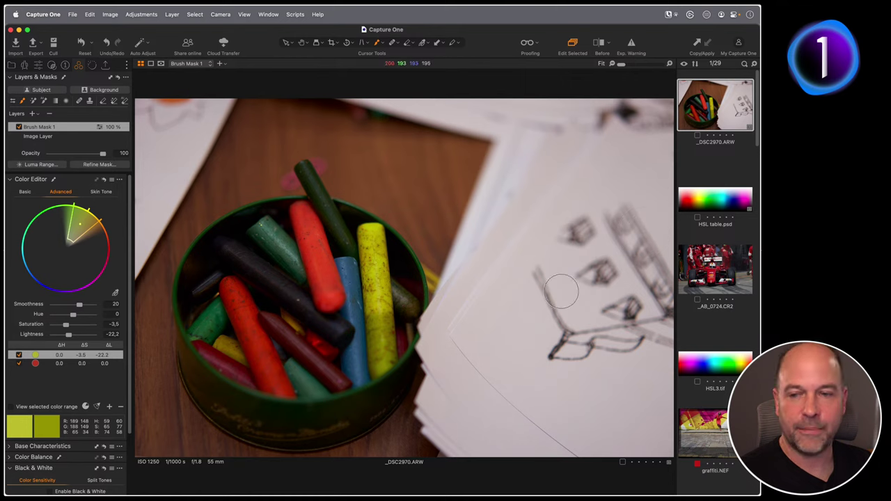
- Open the portrait DSC00913-2.tif from the image browser and remove its existing AI mask layer
left_click(701, 335)
key("super+alt+v")
key("super+alt+v")
key("super+alt+v")
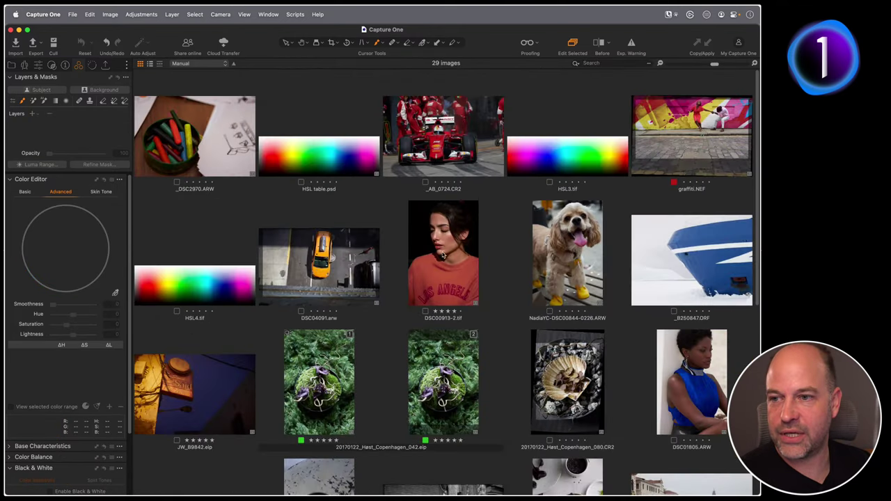
double_click(445, 295)
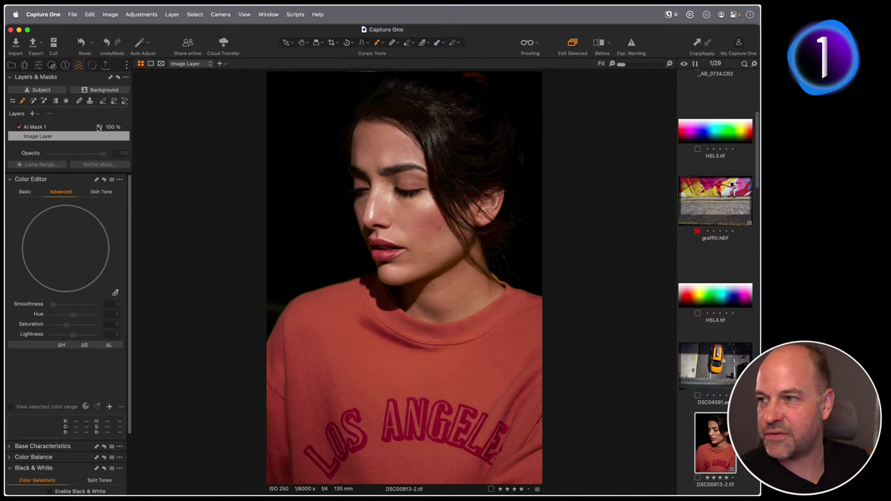
left_click(116, 81)
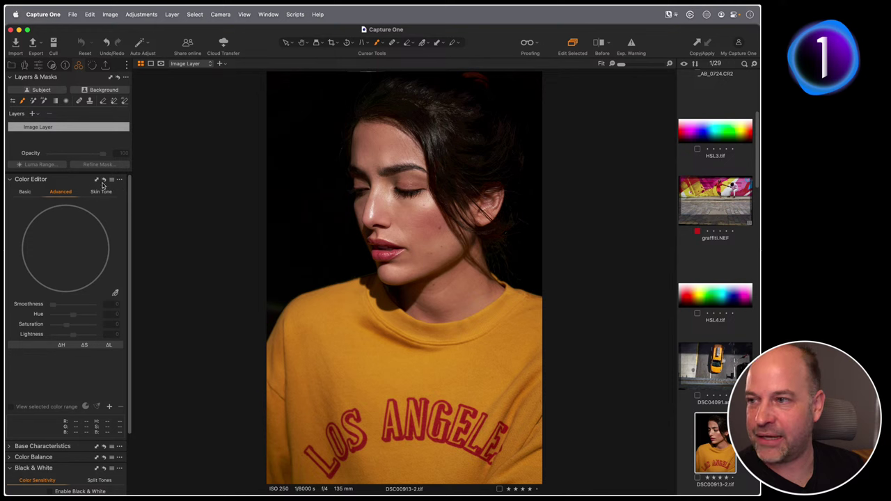
- Sample the yellow sweater as a color range on the Image Layer and preview the selected color range
left_click(115, 293)
left_click(362, 361)
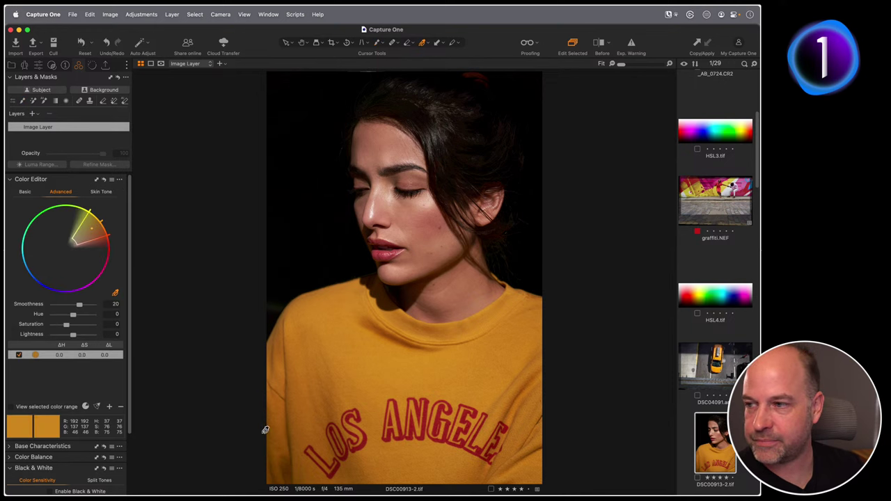
left_click(14, 409)
left_click(14, 410)
left_click(14, 409)
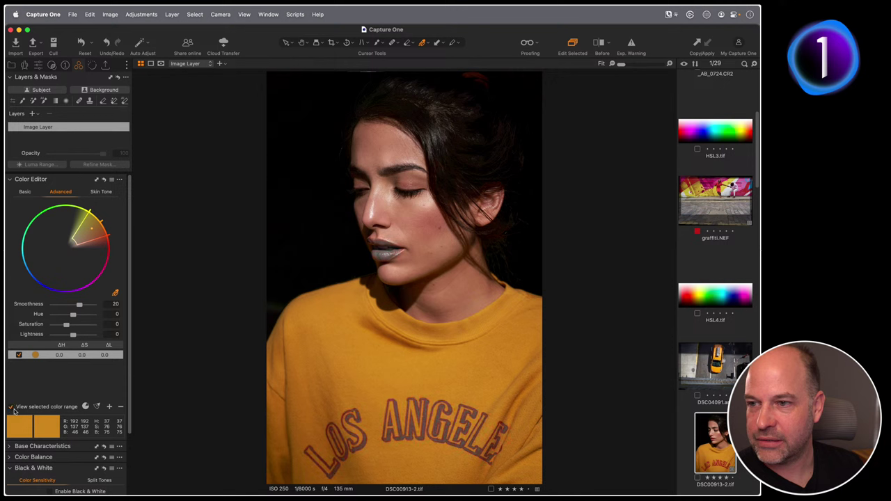
left_click(14, 409)
left_click(14, 409)
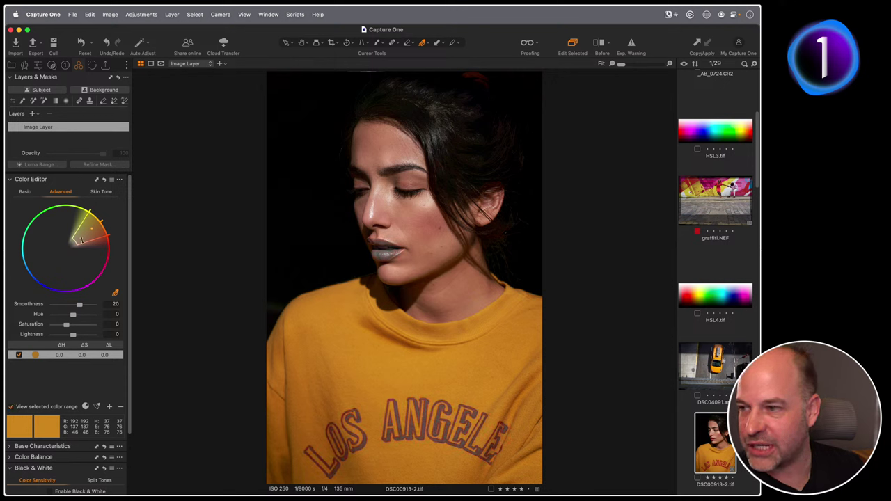
- Try to narrow the sweater's color range to exclude the skin, check the chin at 100%, and reset the Color Editor
left_click_drag(76, 242, 91, 223)
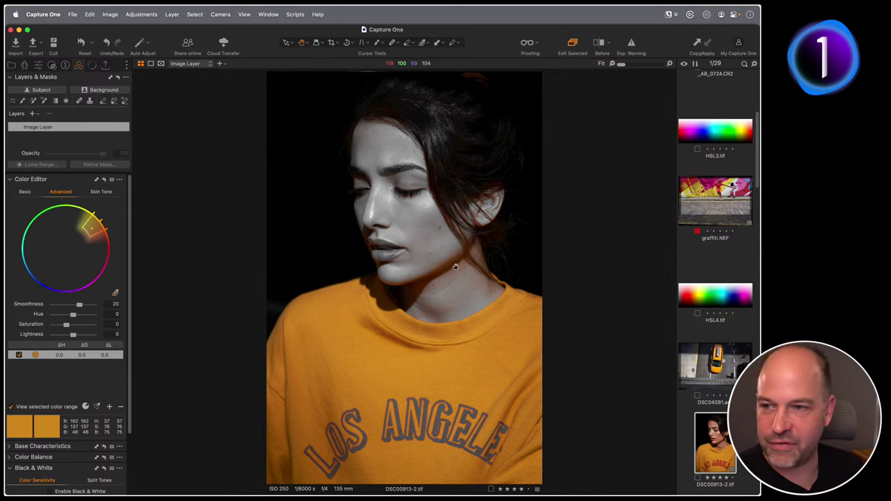
key("z")
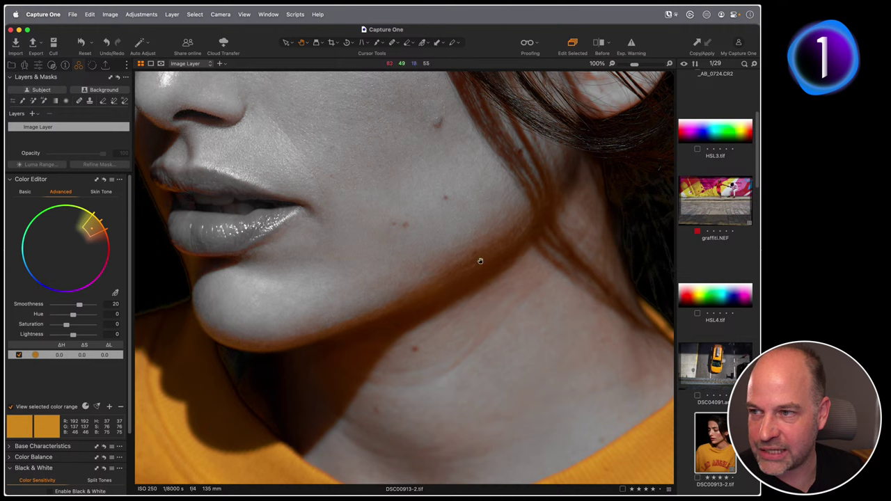
key("z")
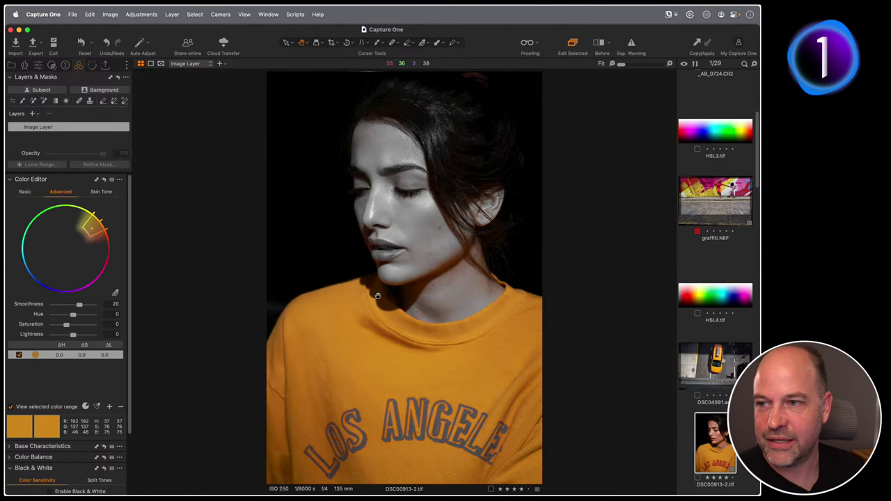
left_click(104, 180)
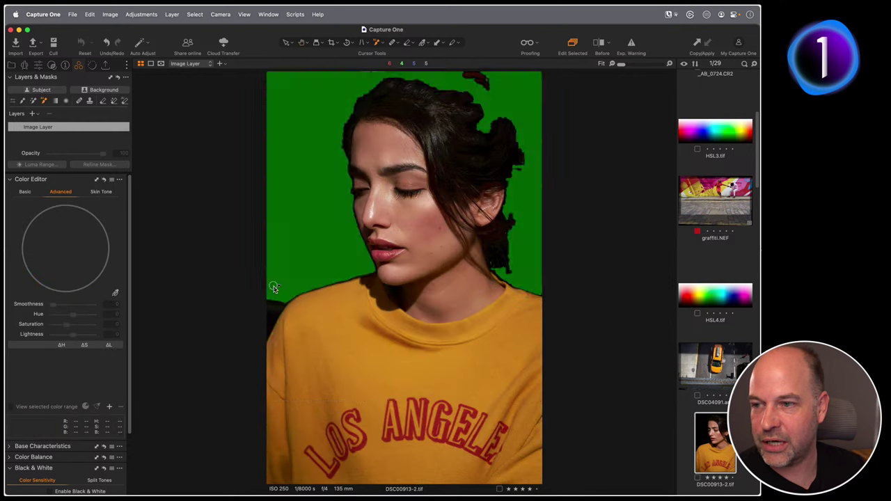
- Mask the sweater on a new layer with AI Select, sample its yellow, and set Hue 11.2, Saturation -20.3 and Lightness -15.2
left_click_drag(270, 284, 528, 490)
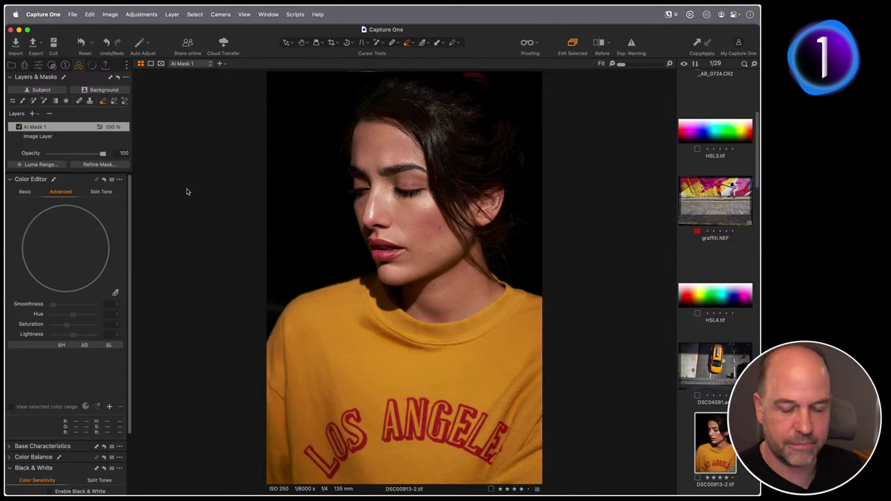
left_click(116, 294)
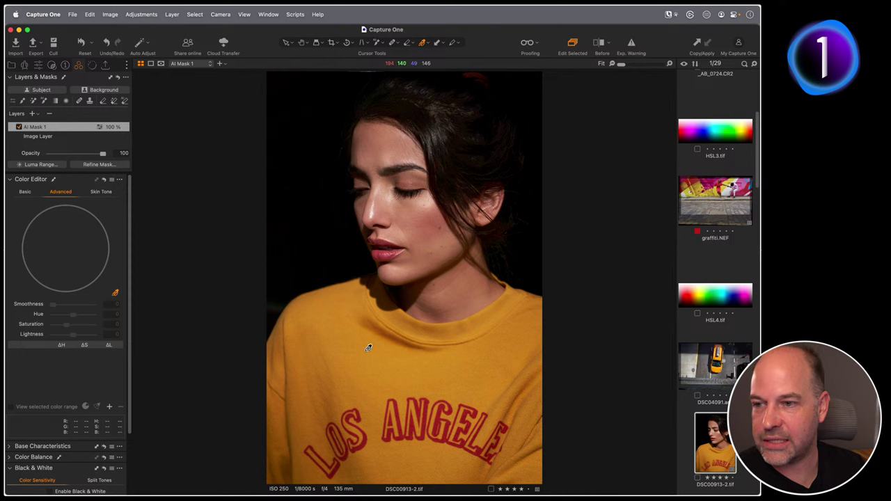
left_click(368, 348)
mouse_move(67, 324)
left_mouse_down()
mouse_move(81, 314)
mouse_move(70, 335)
left_mouse_up()
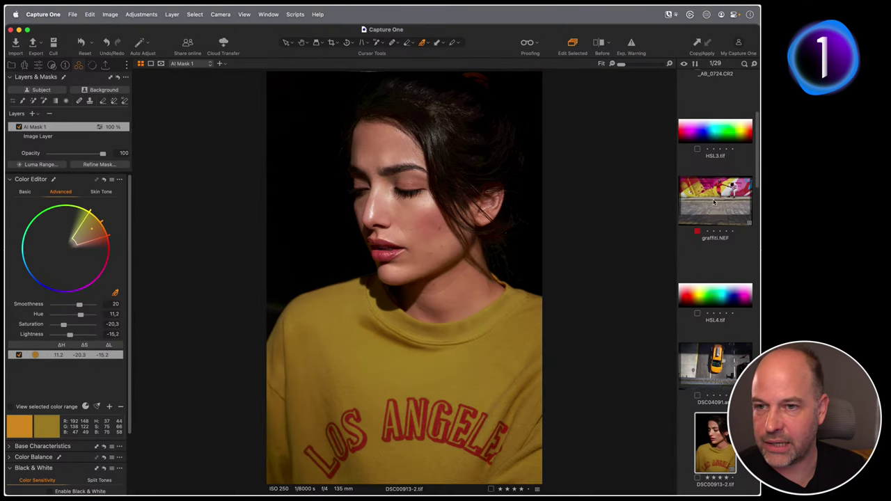
- Reopen graffiti.NEF, sample the wall's yellow paint as a second color range, and set its Lightness to -18.8
left_click(713, 202)
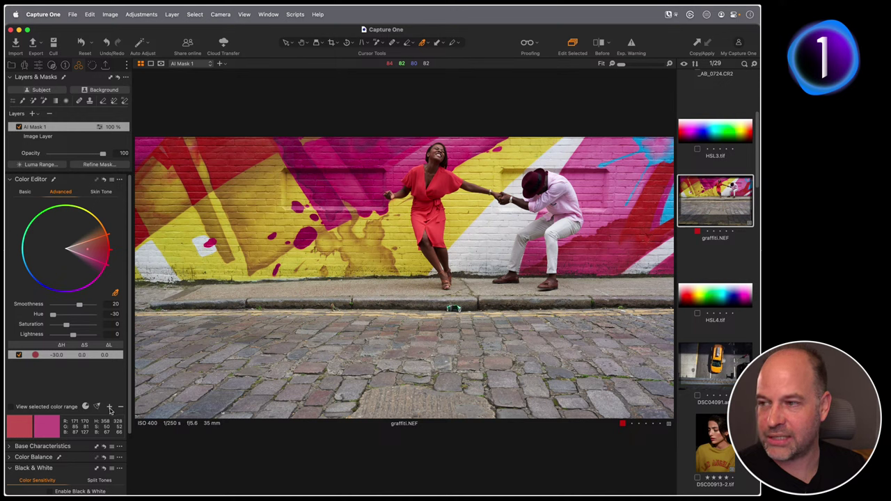
left_click(109, 408)
left_click(121, 408)
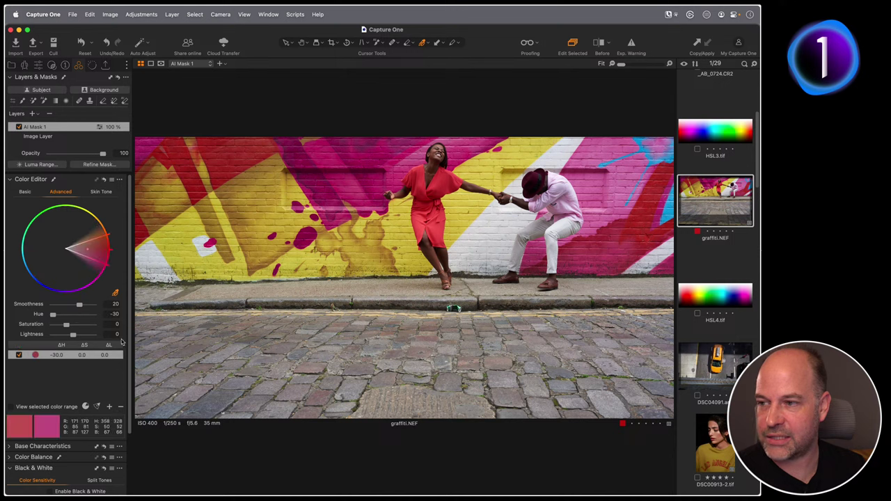
left_click(294, 258)
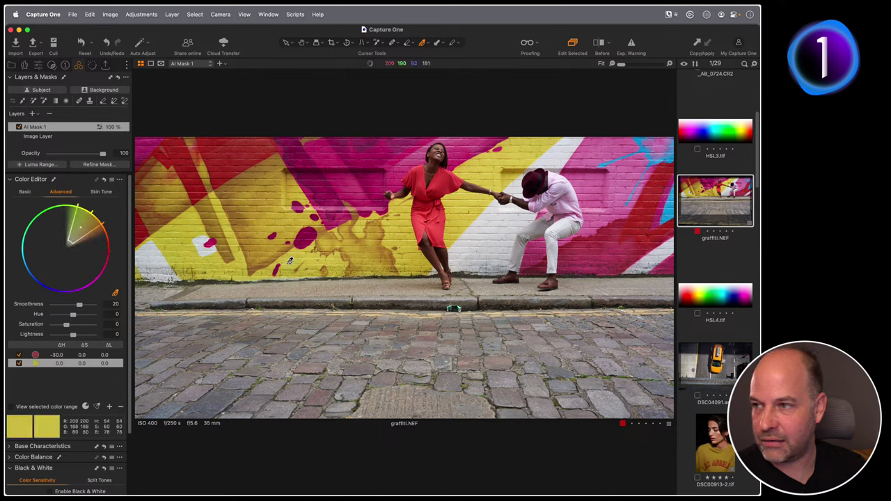
left_click_drag(73, 336, 69, 335)
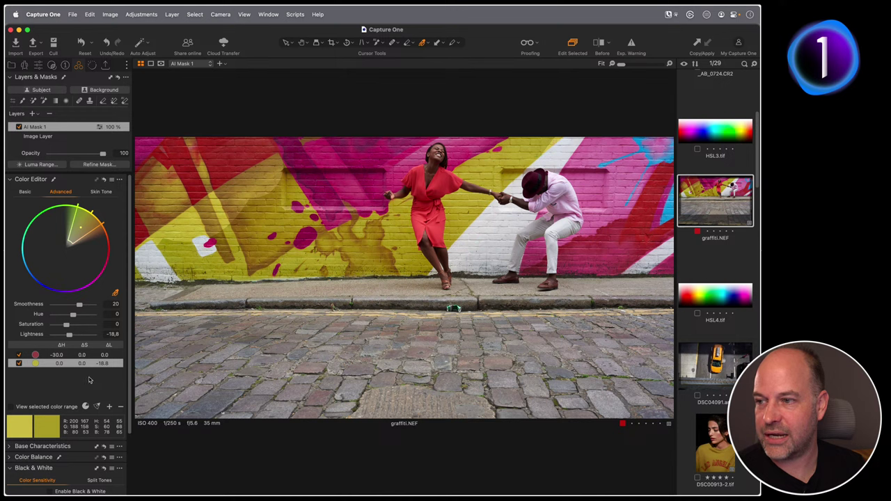
- Compare the wall with the red and yellow color ranges individually disabled and enabled, leaving both enabled
left_click(19, 363)
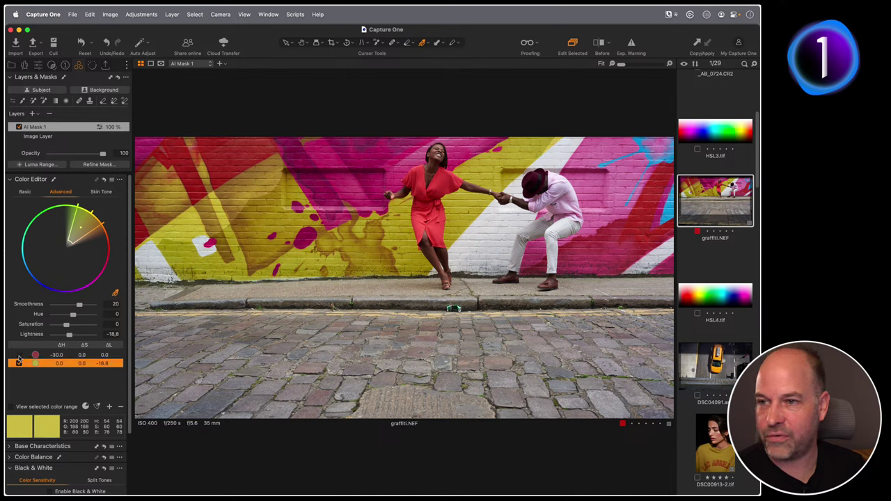
left_click(19, 363)
left_click(19, 364)
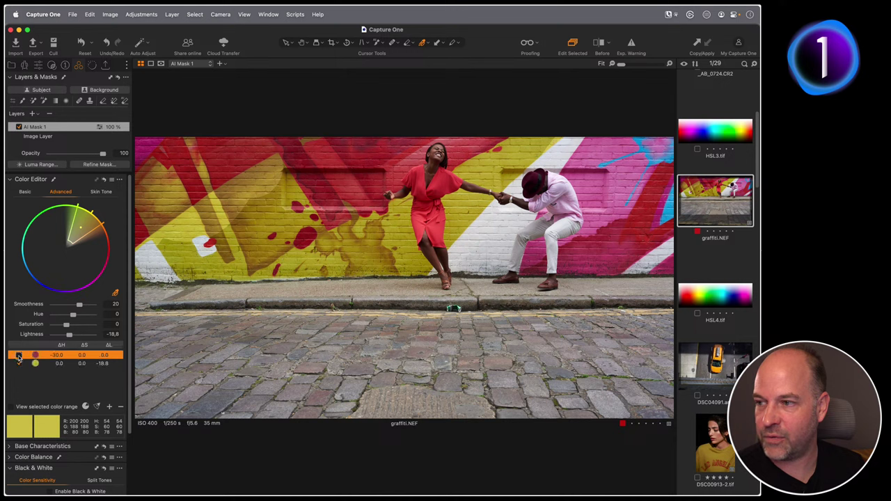
left_click(19, 363)
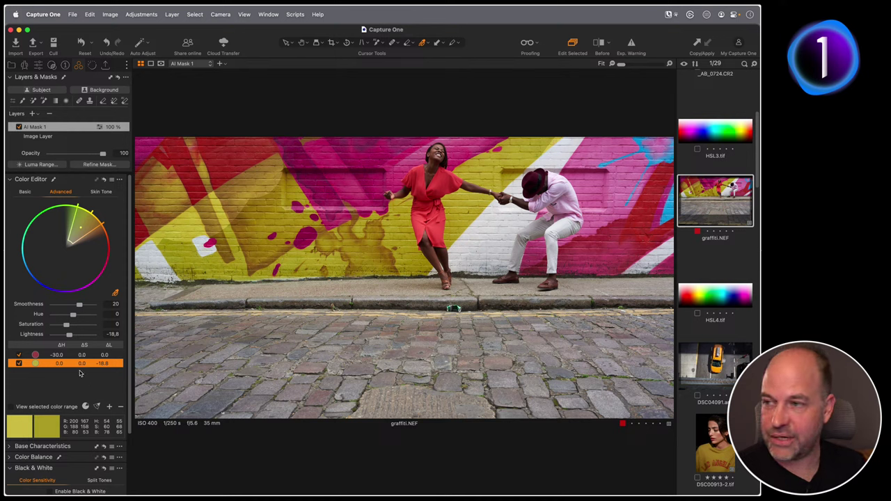
- View the Basic Color Editor's fixed color ranges for comparison, and return to the Advanced editor
left_click(25, 192)
mouse_move(55, 271)
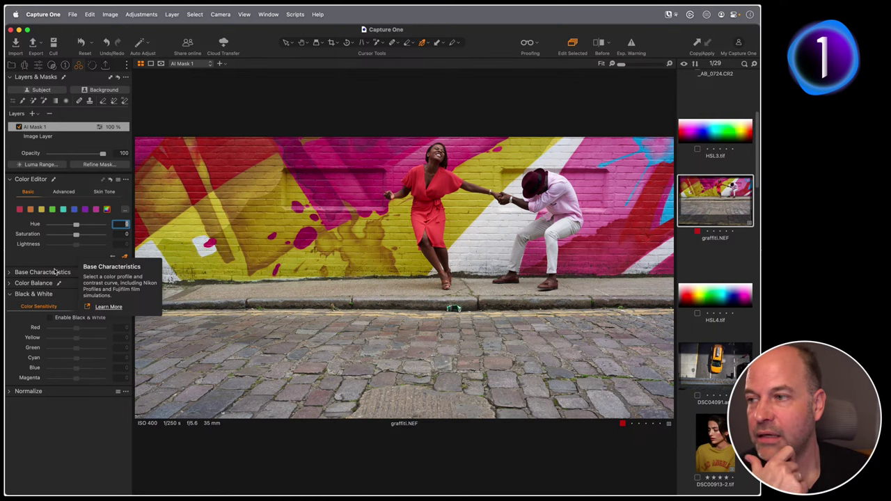
left_click(63, 192)
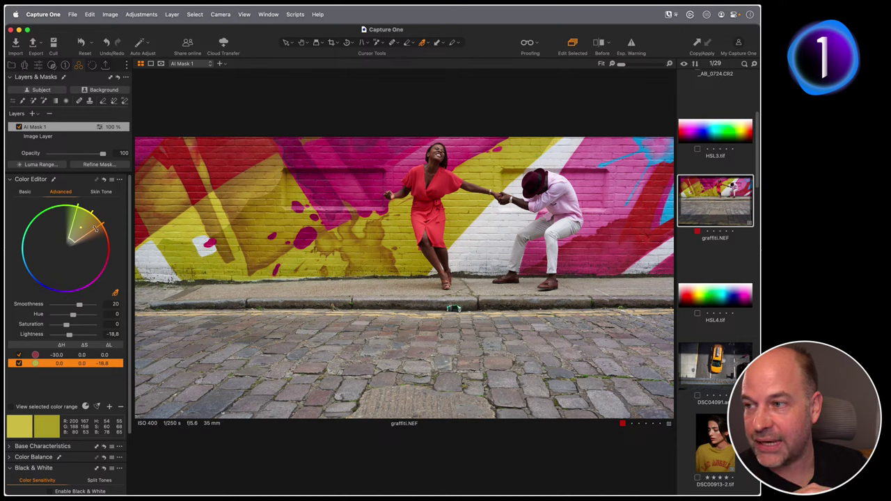
- Extend the wall's yellow color range on the AI mask layer to span the full saturation range
mouse_move(96, 228)
left_mouse_down()
mouse_move(91, 273)
mouse_move(88, 227)
mouse_move(101, 280)
mouse_move(102, 227)
left_mouse_up()
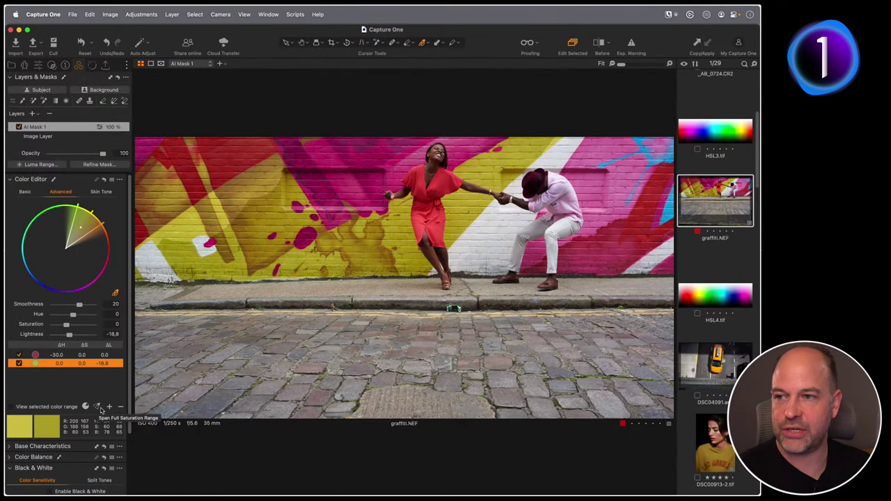
left_click(99, 408)
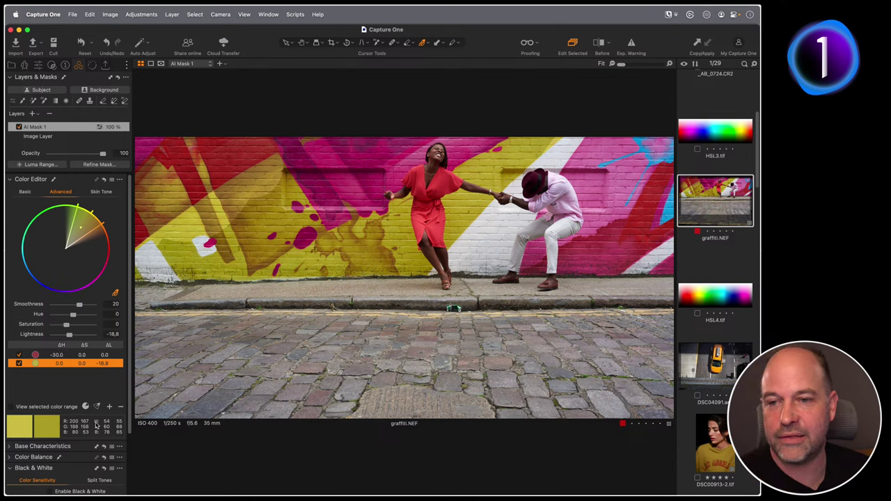
- On the Image Layer of graffiti.NEF, add a color range covering all hues and set its Saturation to -100
left_click(63, 134)
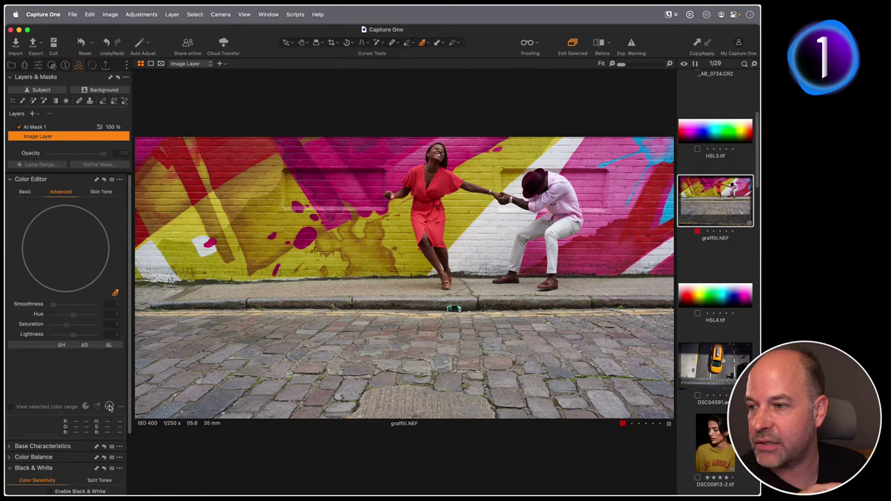
left_click(109, 406)
left_click_drag(68, 324, 40, 326)
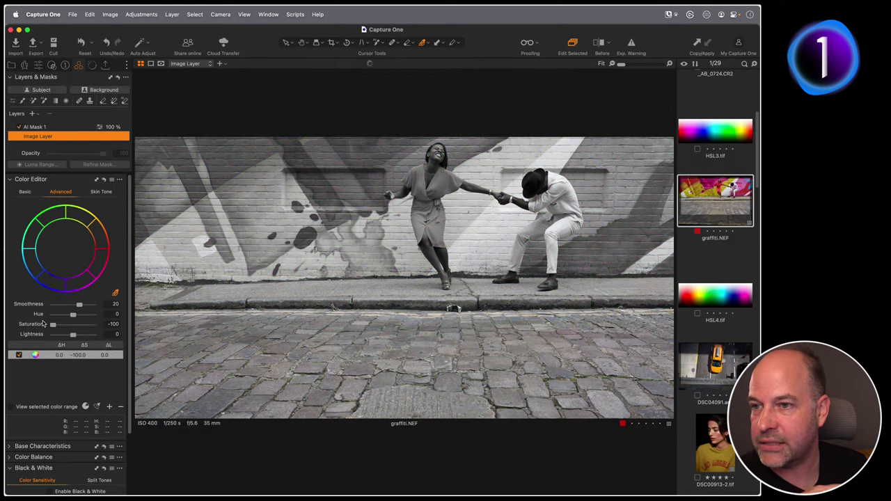
- Sample the woman's red dress as a second color range with Saturation 141.9, and reset the layer's Color Editor
left_click(443, 183)
left_click_drag(68, 326, 84, 328)
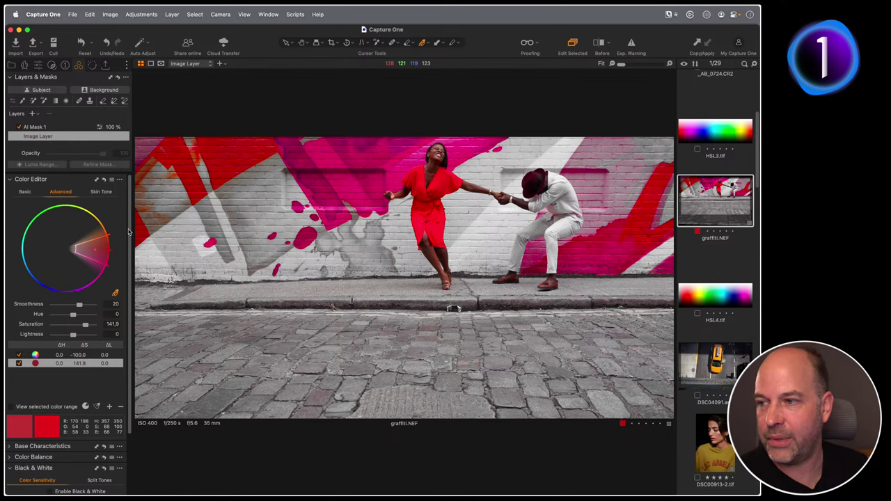
left_click(104, 179)
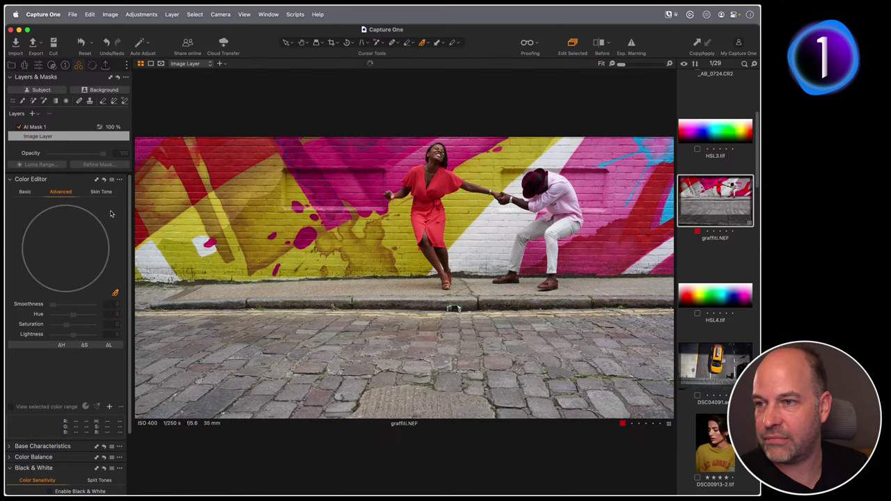
- Browse all the image thumbnails and open JW_B9842.eip
left_click(59, 129)
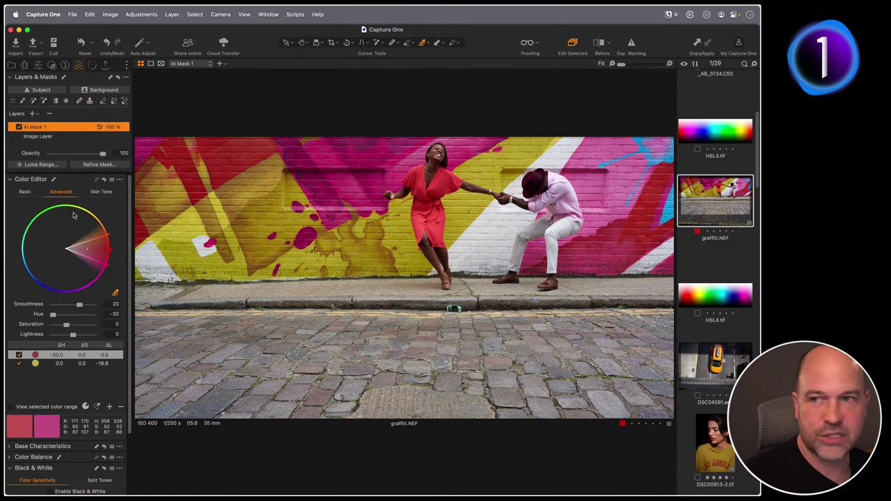
left_click(724, 257)
key("super+alt+v")
scroll(456, 251, "up", 5)
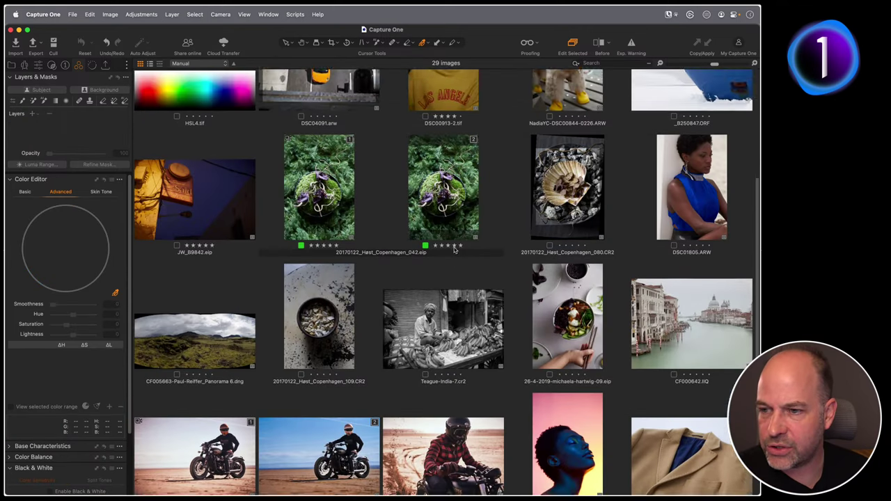
scroll(456, 264, "up", 1)
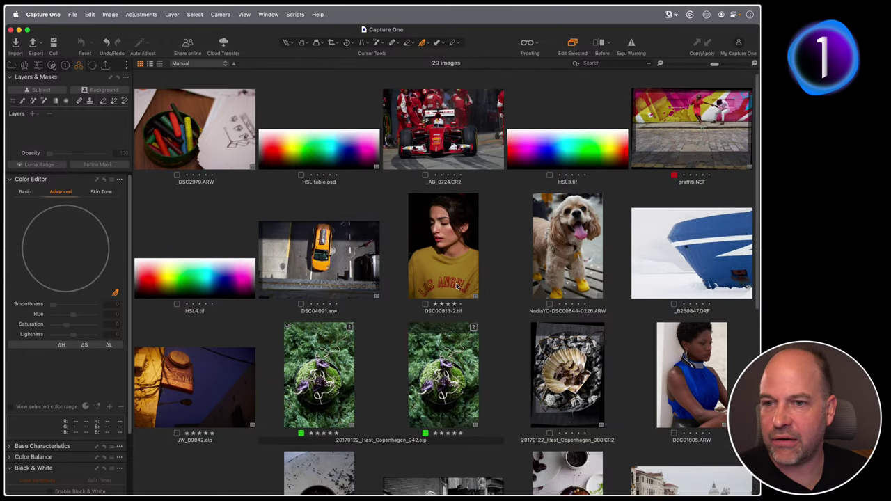
scroll(457, 286, "up", 1)
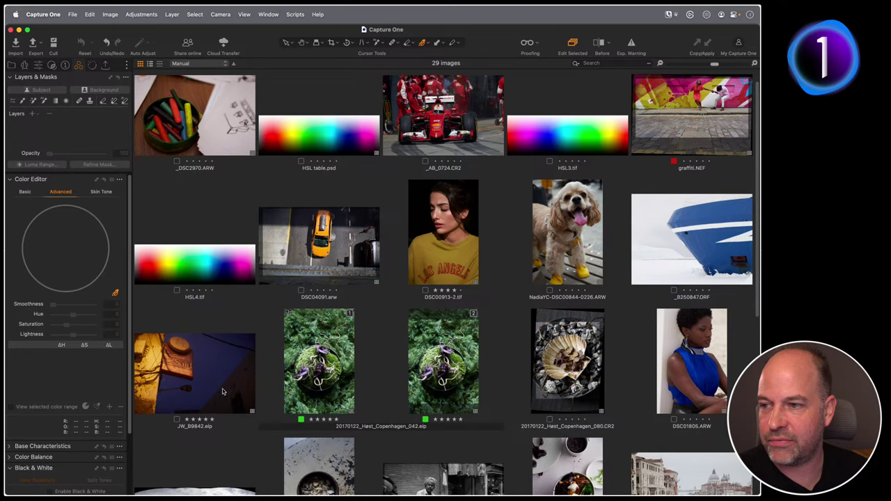
double_click(224, 392)
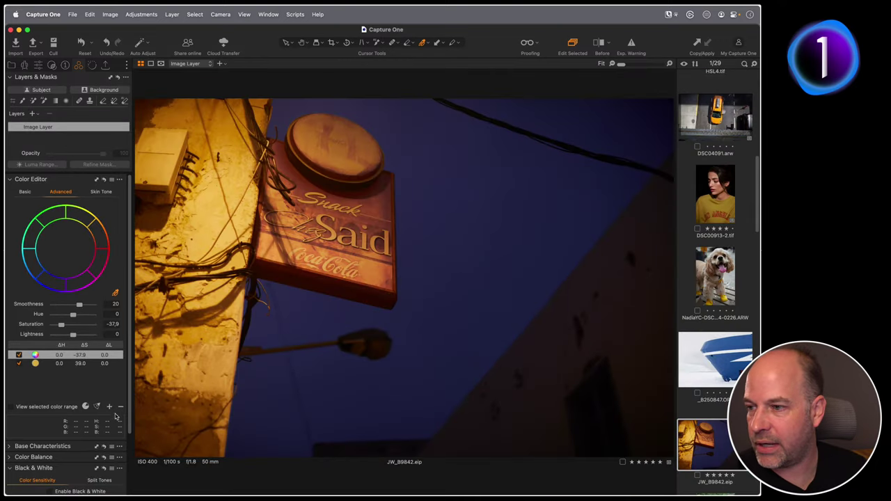
- Sample the night sky's blue as a new color range, preview its coverage, and extend it across the full saturation range
left_click(484, 311)
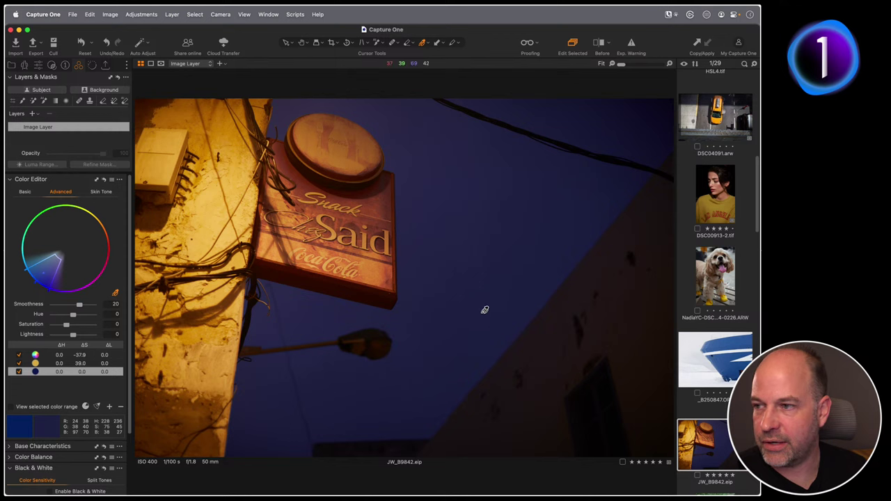
left_click(11, 408)
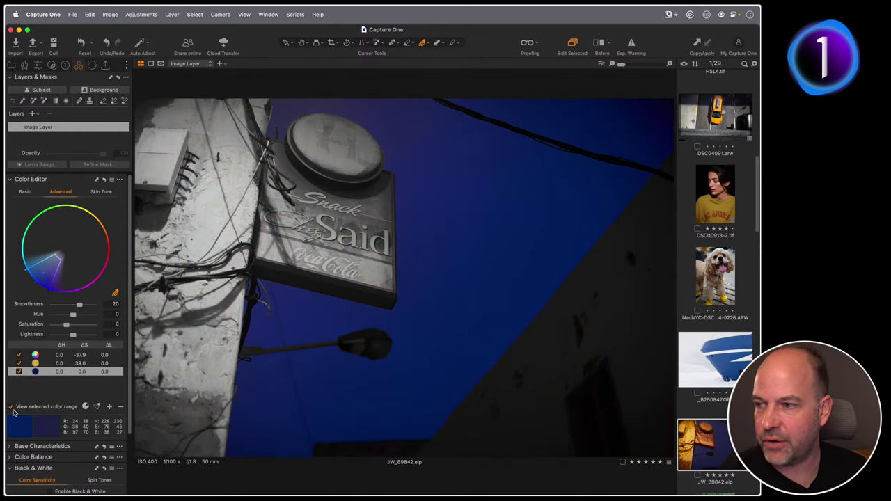
left_click(11, 408)
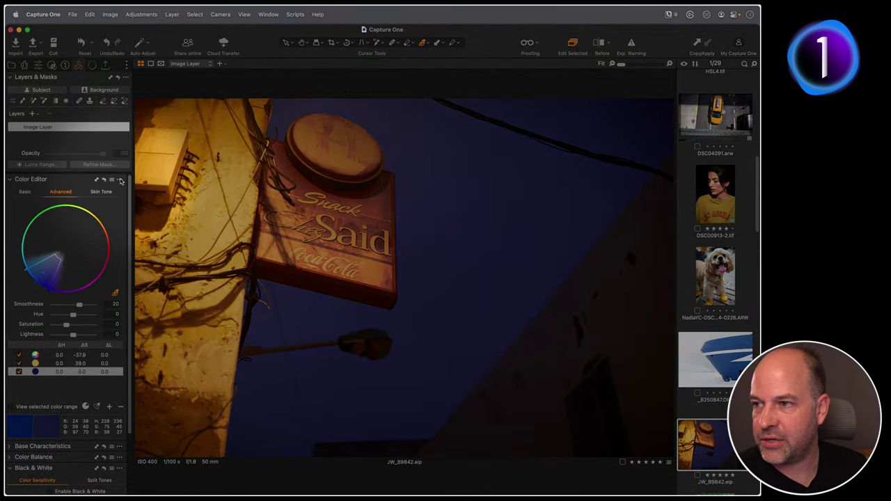
left_click(120, 180)
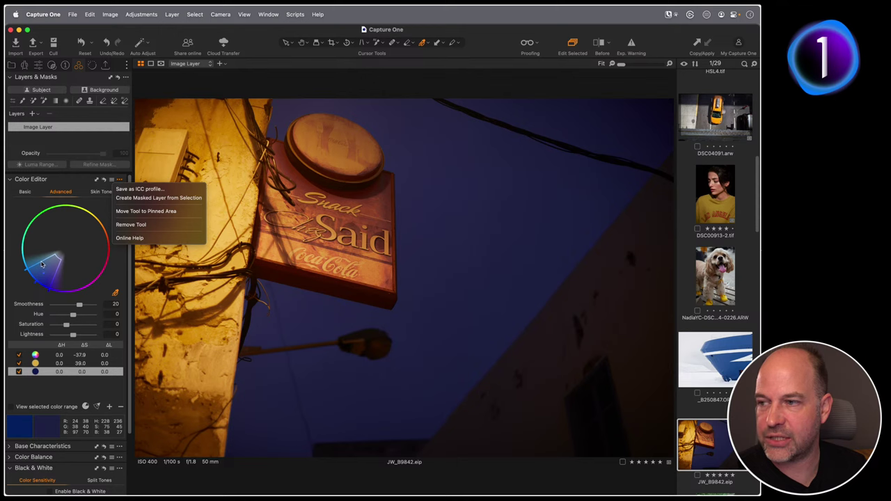
left_click(67, 394)
mouse_move(43, 266)
left_mouse_down()
mouse_move(28, 270)
mouse_move(50, 282)
left_mouse_up()
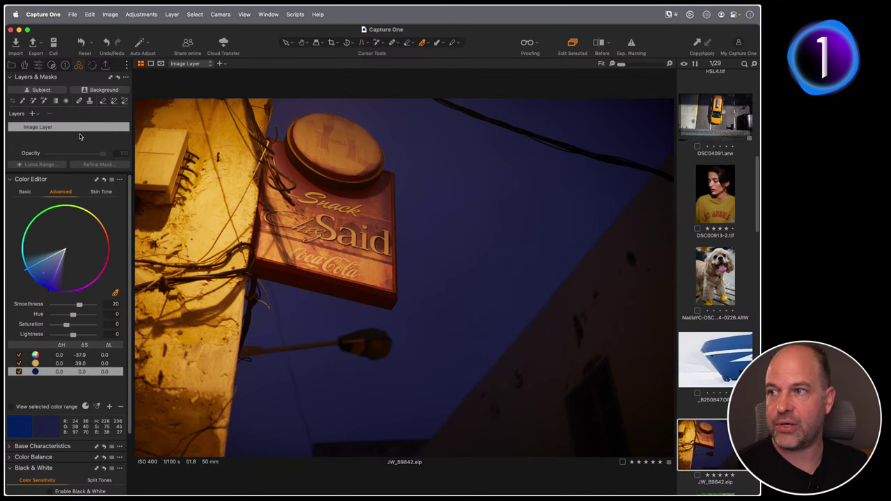
- Create a masked layer from the selected blue range and display its mask
left_click(119, 179)
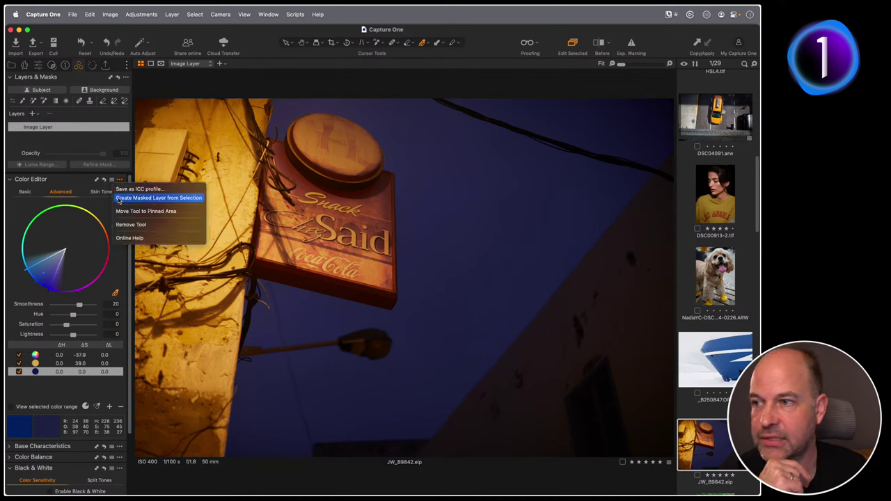
left_click(117, 198)
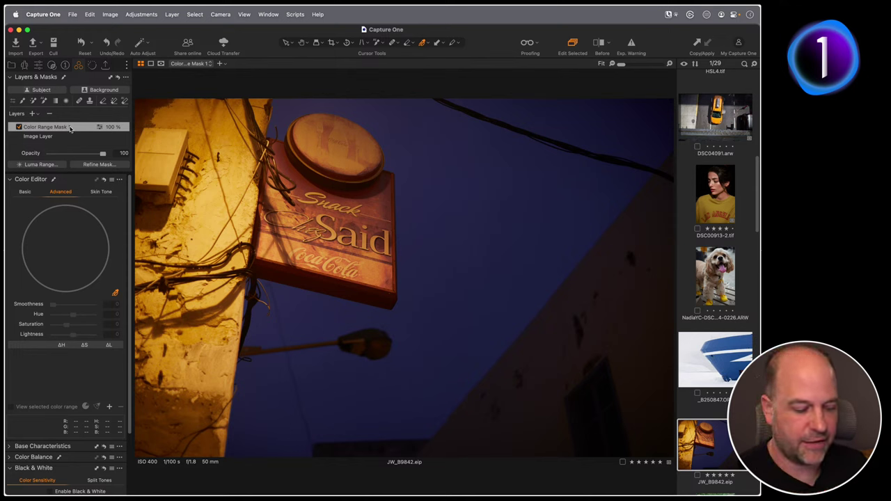
key("m")
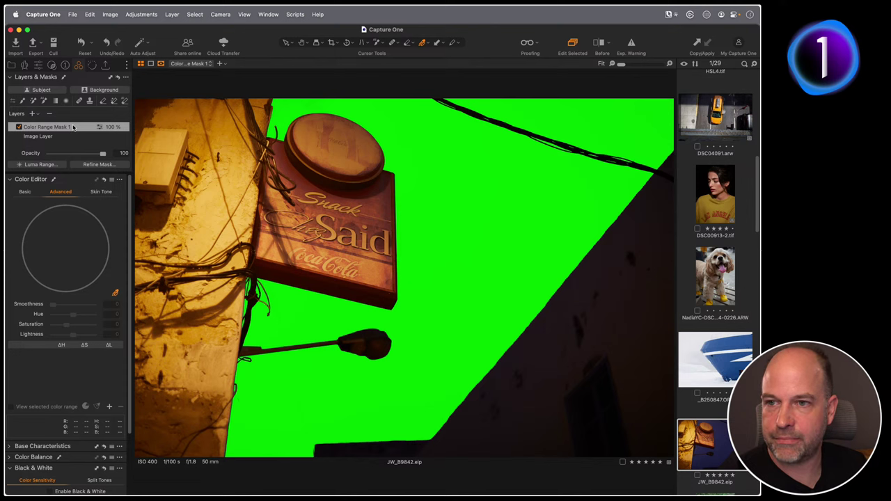
left_click(73, 127)
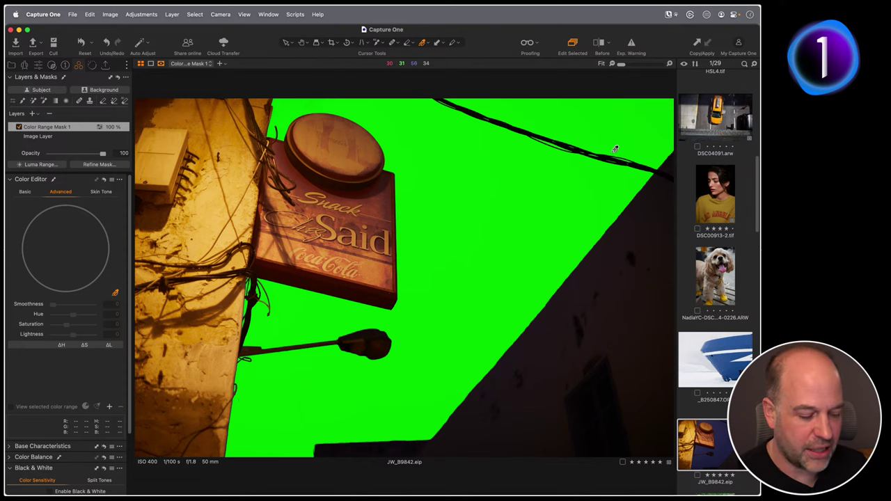
- Inspect the sky mask's edges at 100% around the cable and refine the mask with a radius of 300
key("z")
left_click(604, 161)
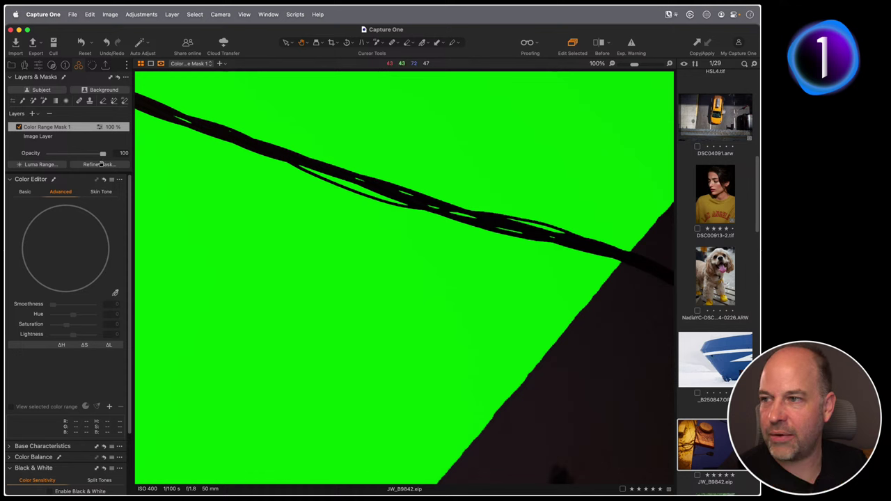
left_click(96, 164)
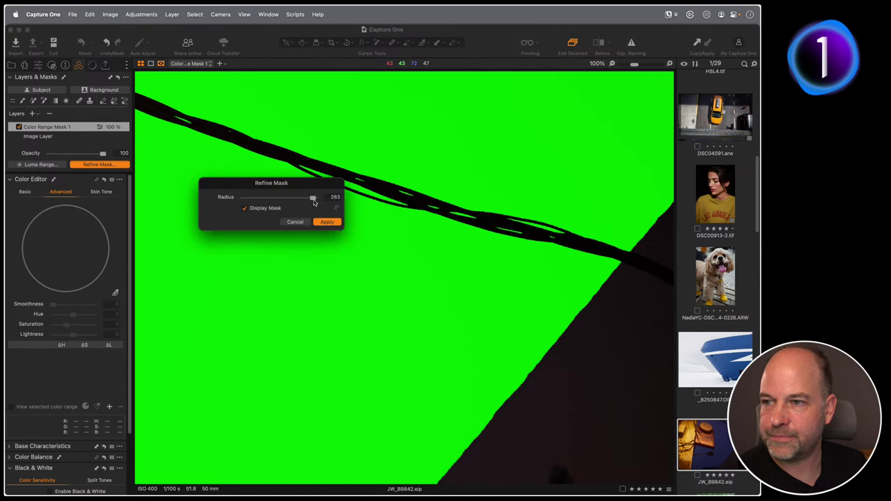
left_click_drag(312, 201, 240, 201)
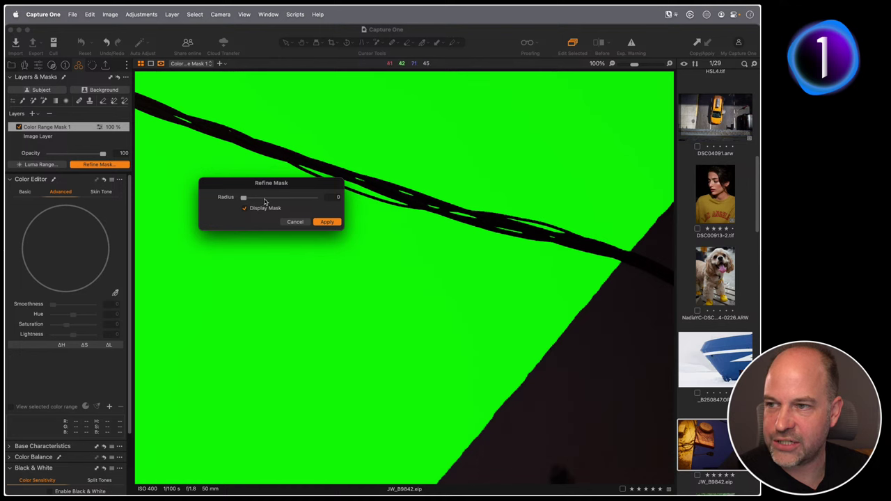
left_click_drag(244, 199, 323, 200)
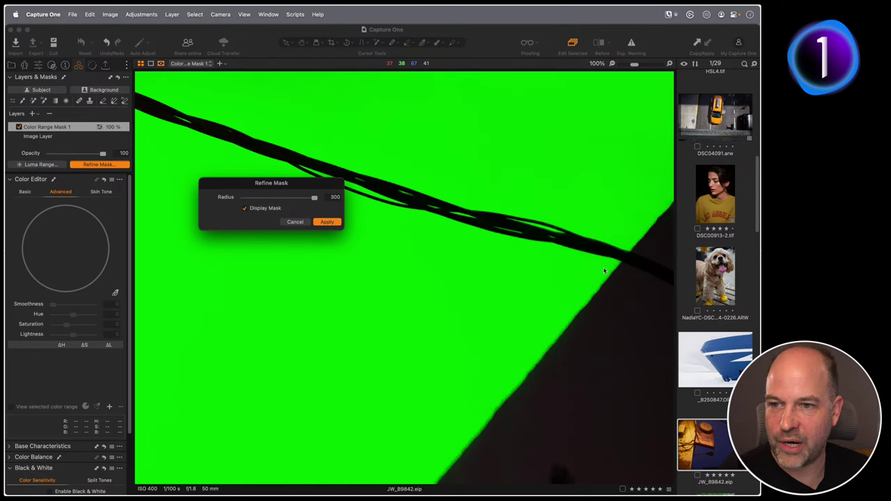
left_click(319, 222)
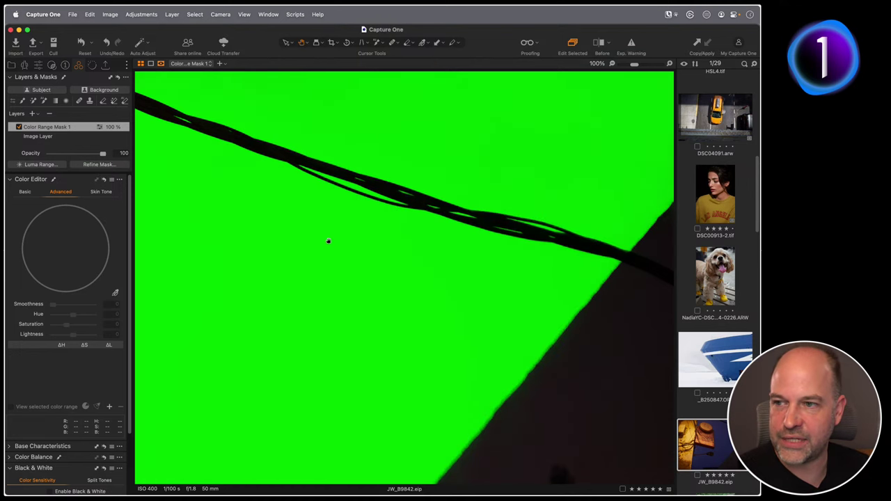
- Compare the photo with the mask shown and hidden, and set the Color Range Mask 1 layer's Exposure to -0.38
key("super+0")
key("m")
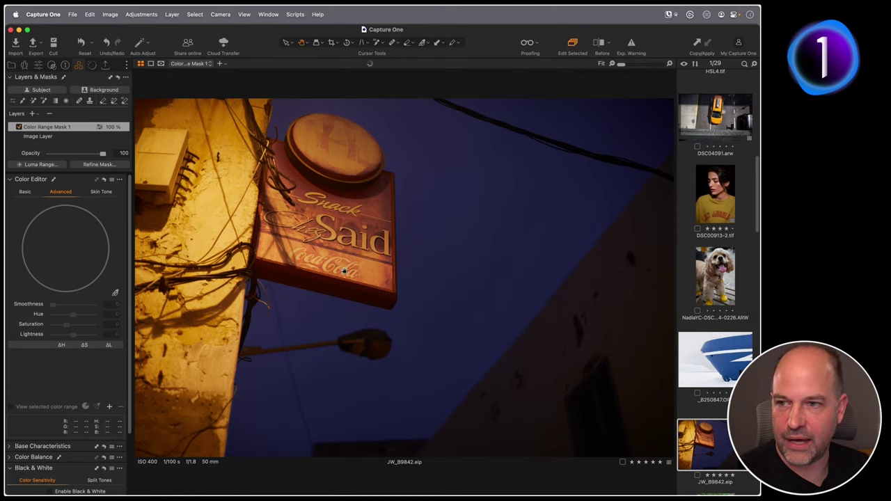
key("m")
key("m")
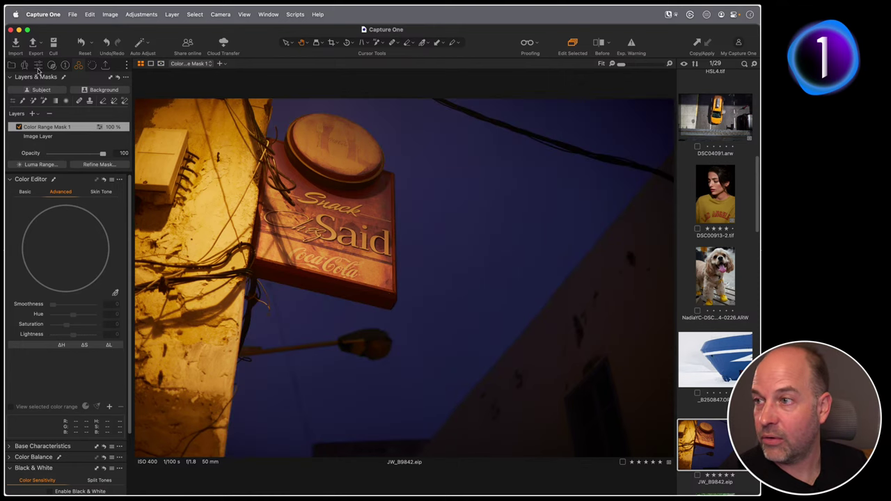
left_click(38, 66)
left_click_drag(73, 259, 70, 260)
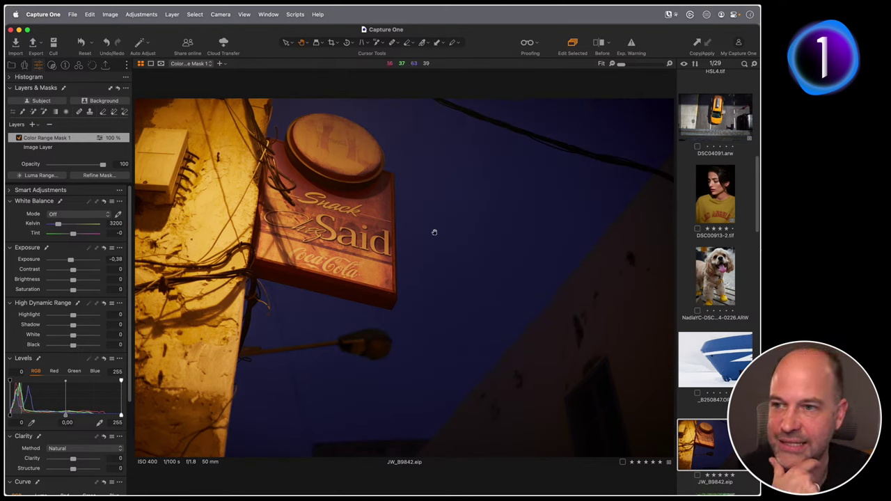
- Add a new adjustment layer and mask the sky areas on it with AI Select
left_click(32, 124)
left_click(44, 112)
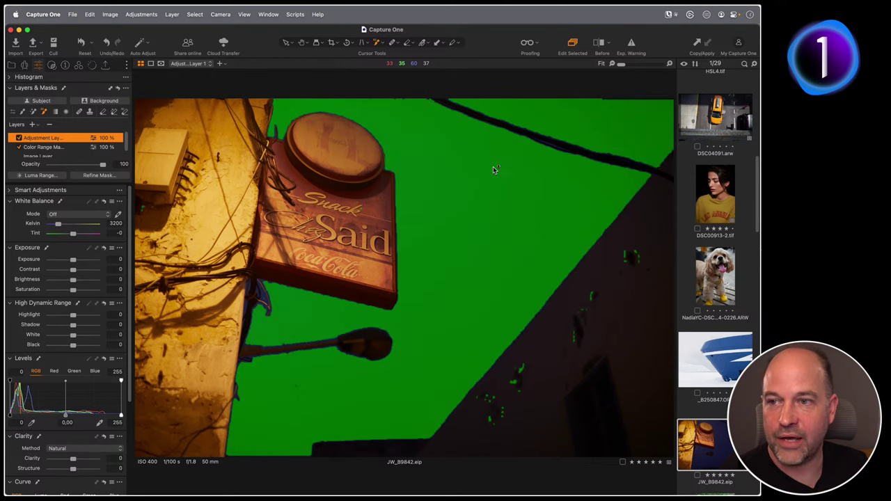
left_click(486, 166)
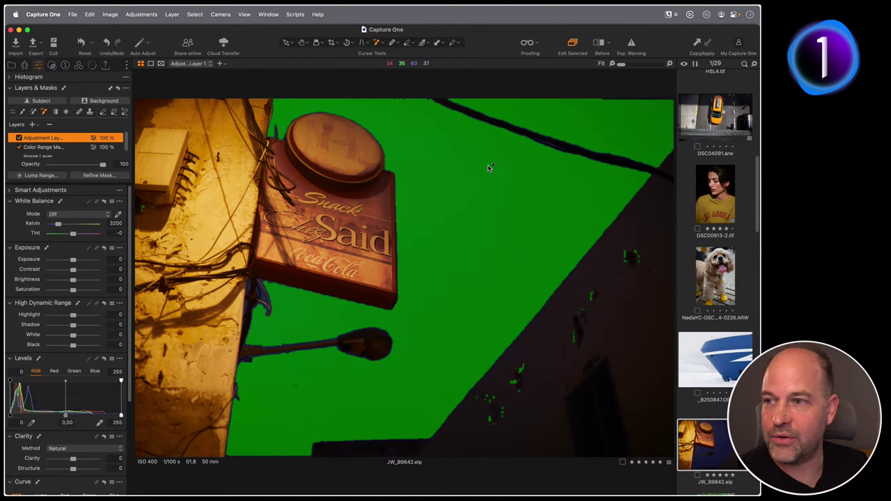
left_click(464, 250)
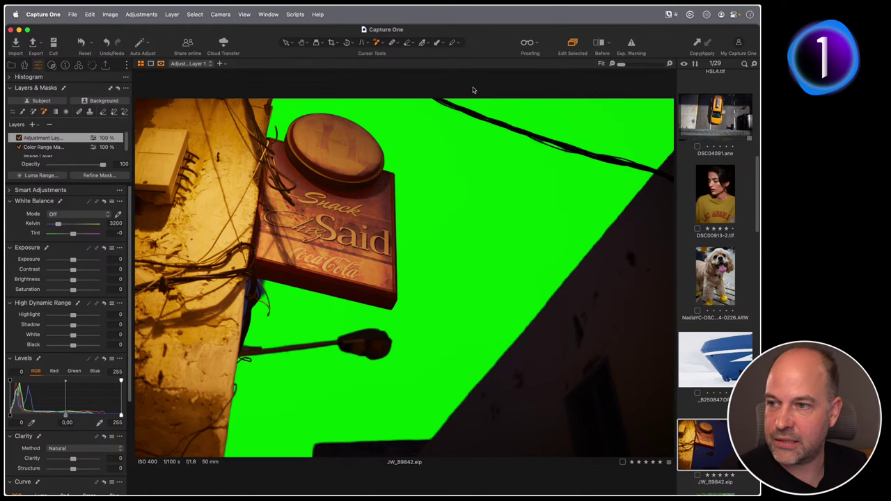
- Compare the color range layer's mask with the AI-selected sky mask on the adjustment layer
left_click(50, 147)
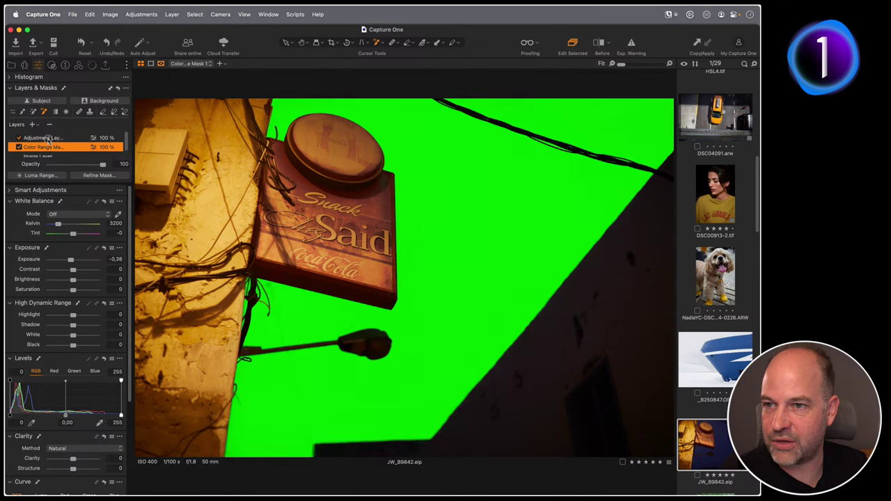
double_click(48, 148)
key("Escape")
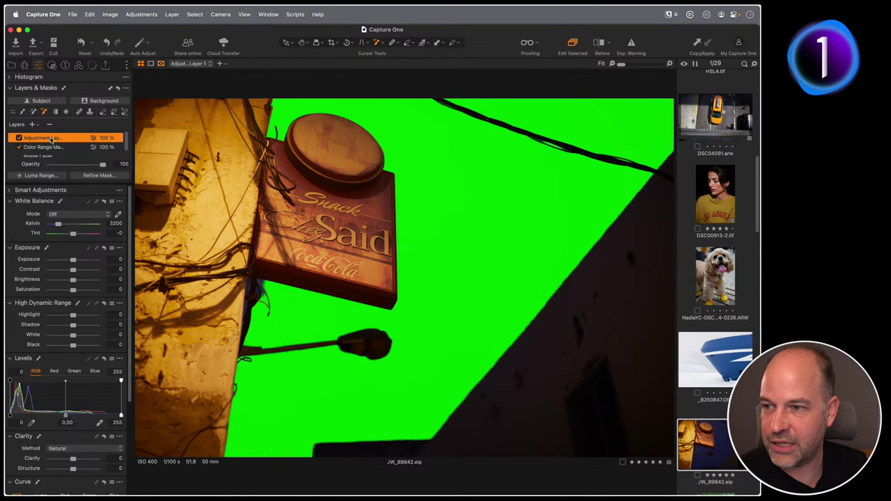
key("m")
key("m")
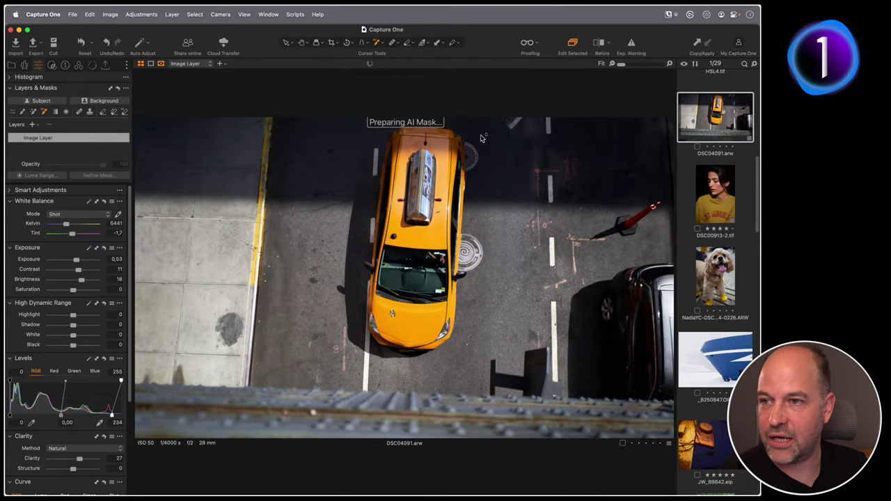
- Sample the taxi's yellow paint as a color range in the Advanced Color Editor
left_click(78, 65)
left_click(115, 292)
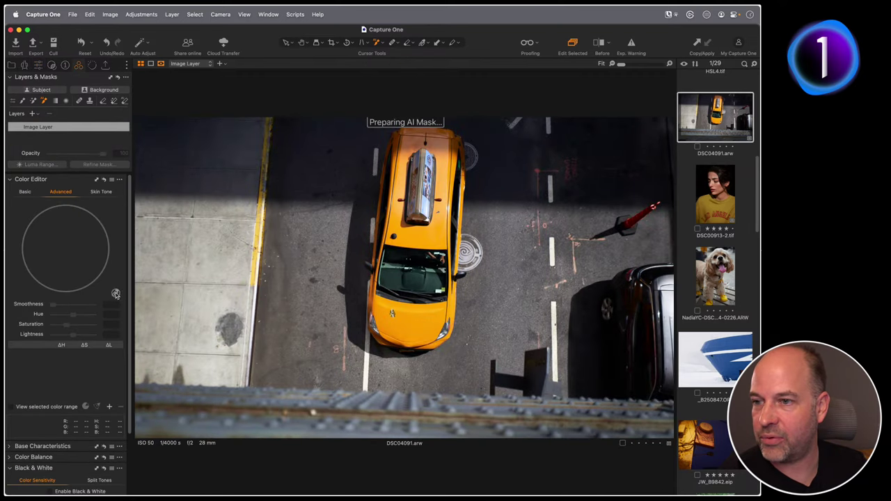
left_click(439, 256)
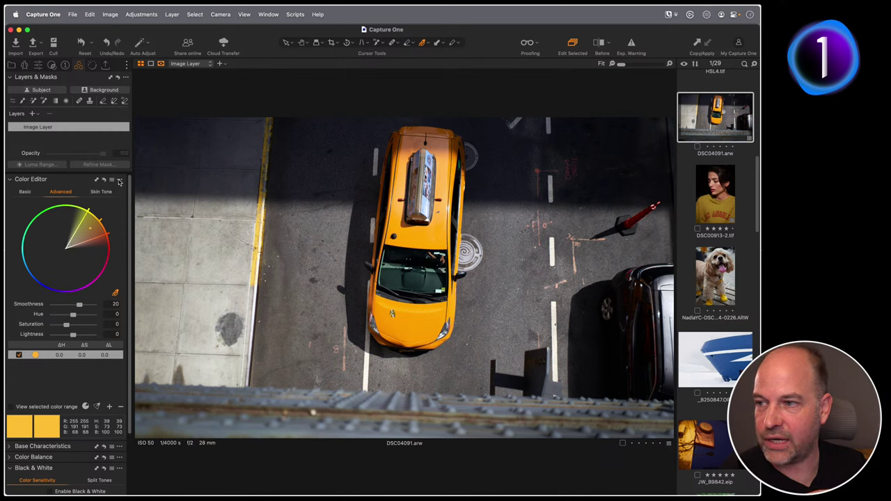
- Create a masked layer from the taxi color selection and delete that layer again
left_click(120, 181)
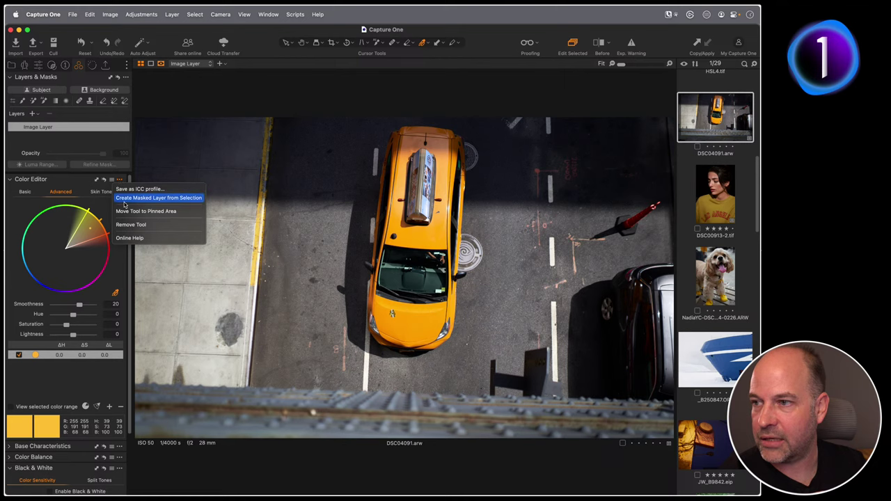
left_click(123, 202)
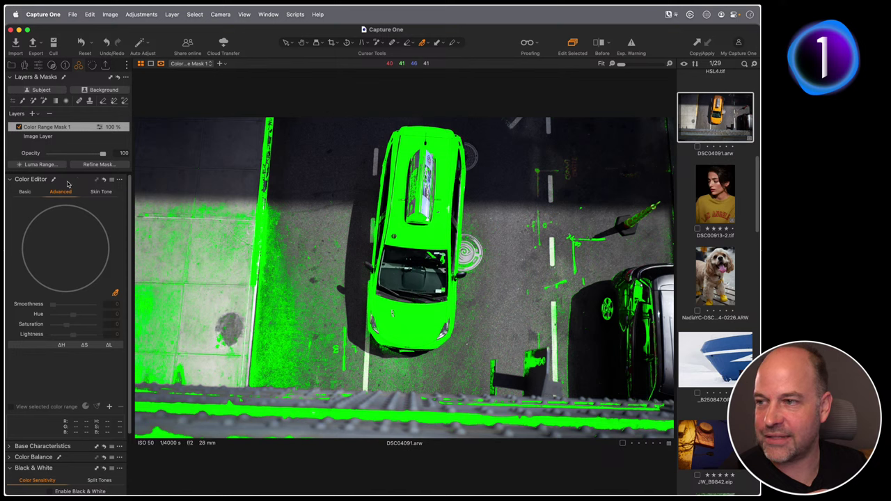
left_click(50, 114)
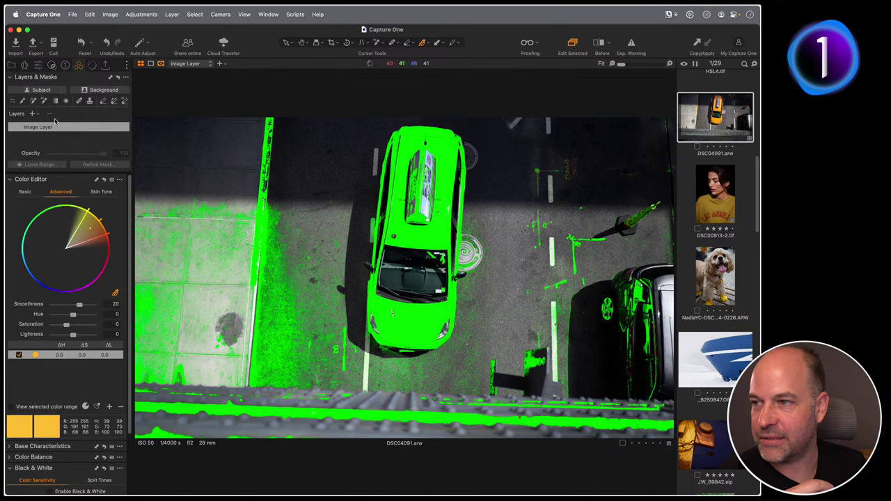
- Limit the taxi color range to its more saturated tones while viewing the range, and create a masked layer from it with the mask shown
left_click(11, 408)
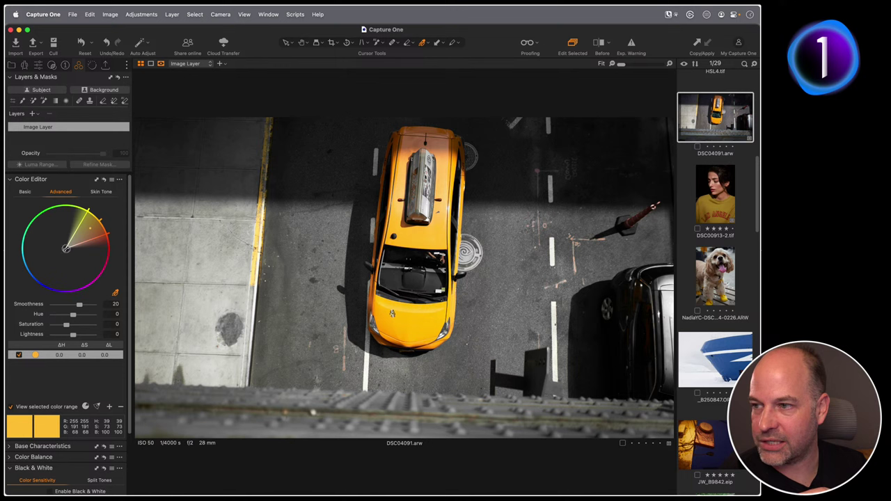
left_click_drag(67, 249, 101, 225)
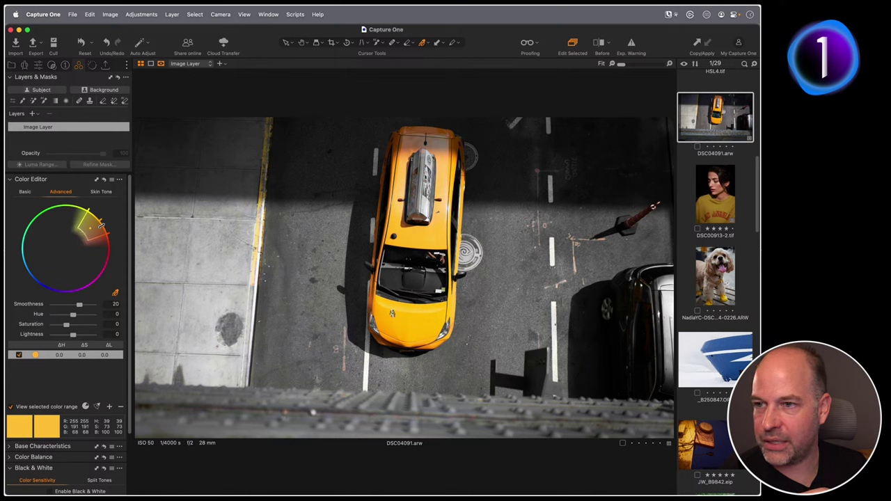
left_click(120, 179)
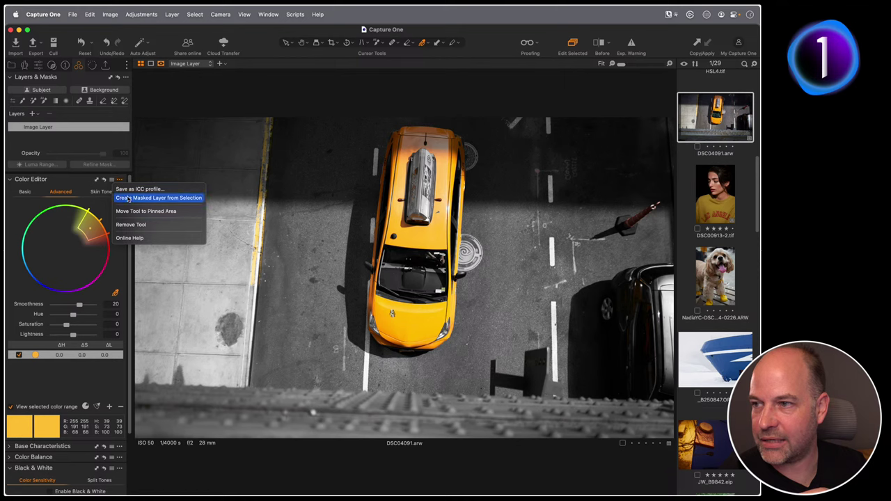
left_click(127, 199)
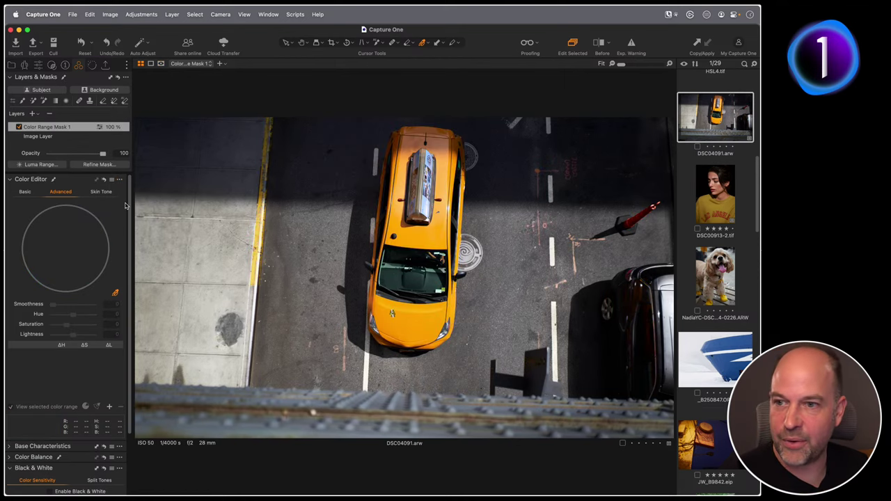
key("m")
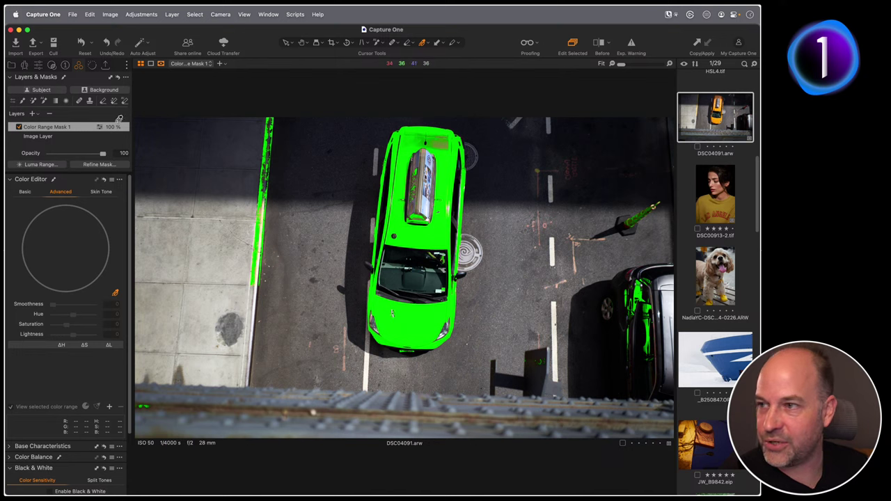
- Erase the color range mask from the yellow curb line and the parked black car
left_click(103, 100)
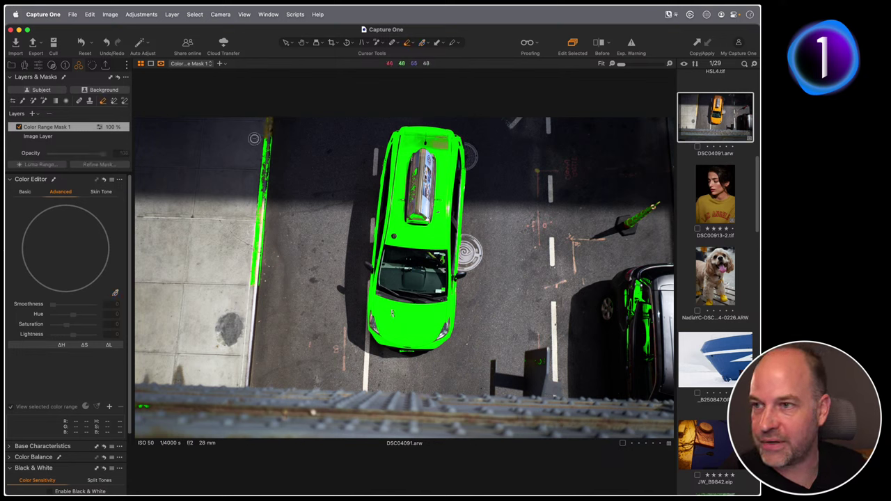
mouse_move(254, 138)
left_mouse_down()
mouse_move(254, 167)
mouse_move(264, 159)
mouse_move(247, 274)
left_mouse_up()
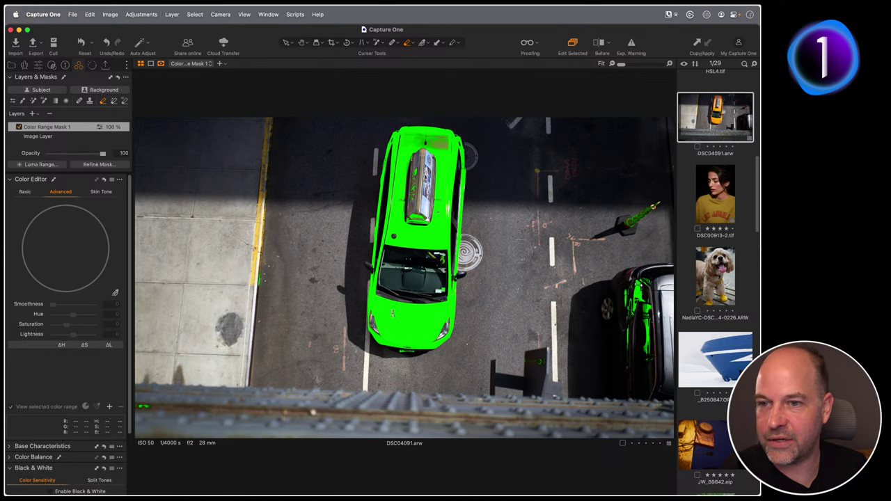
mouse_move(635, 291)
left_mouse_down()
mouse_move(628, 331)
mouse_move(647, 320)
mouse_move(626, 349)
left_mouse_up()
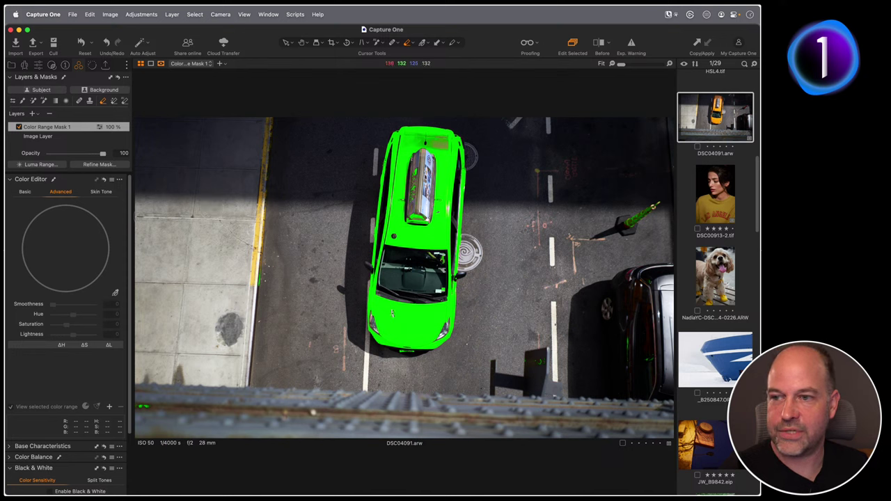
- Compare the taxi photo with the cleaned color range mask shown and hidden
key("m")
key("m")
key("m")
key("m")
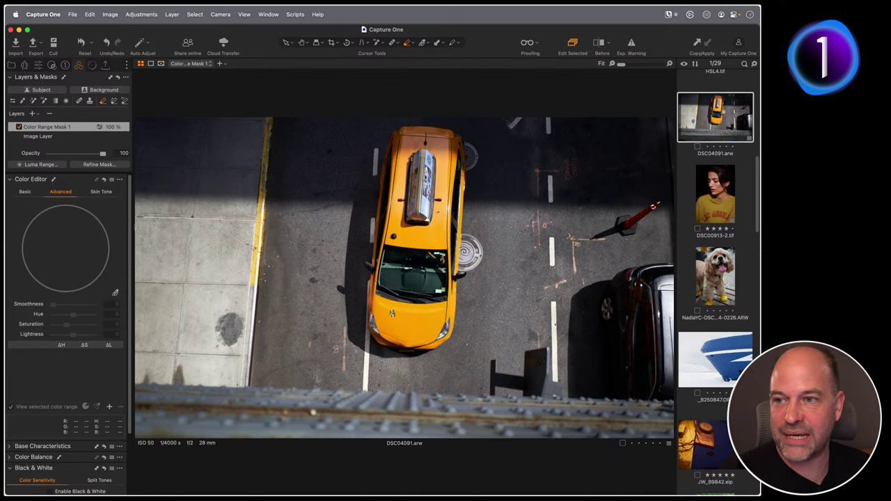
key("m")
key("m")
key("m")
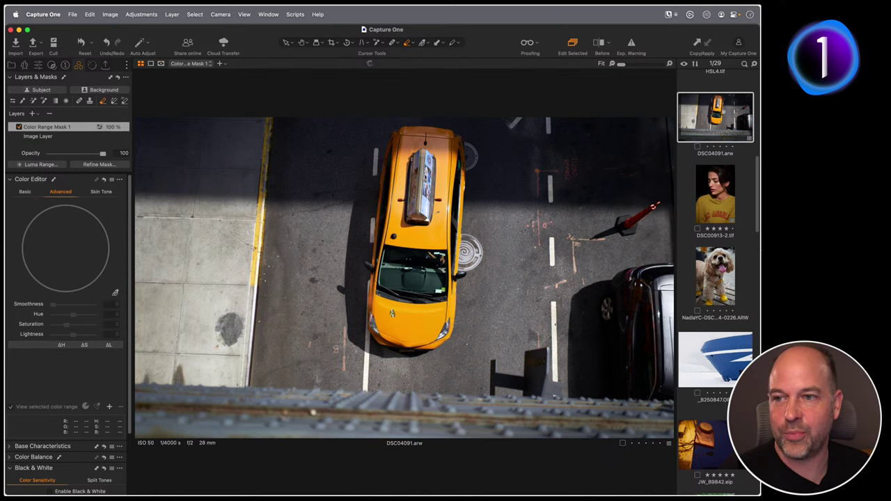
- Mask the taxi with AI Select on a new adjustment layer and compare it with the color range layer's mask
left_click(31, 113)
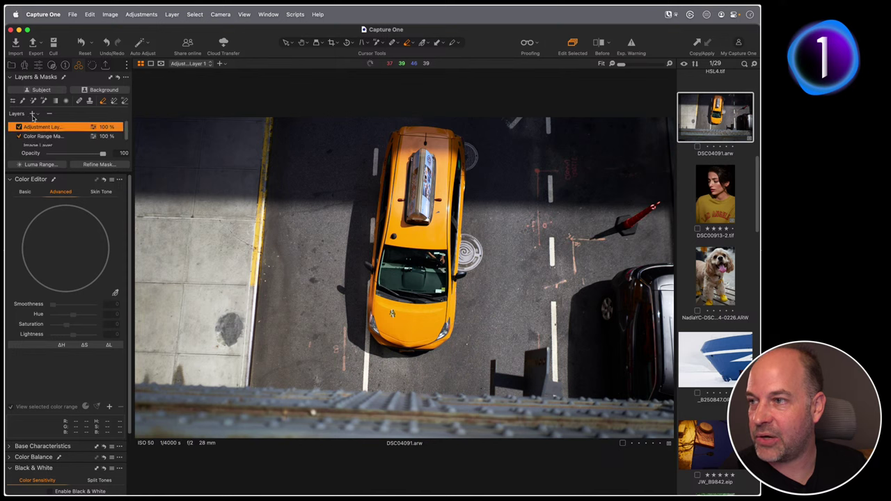
left_click(44, 101)
left_click(449, 223)
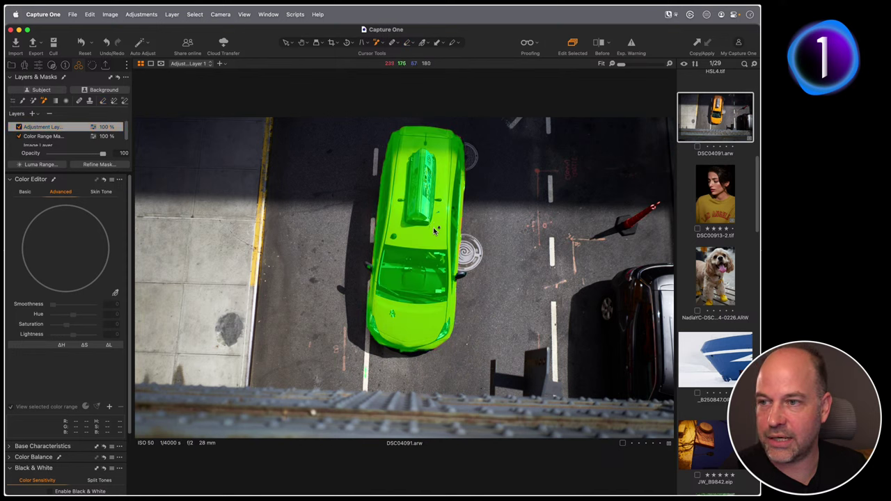
left_click(202, 232)
key("super+z")
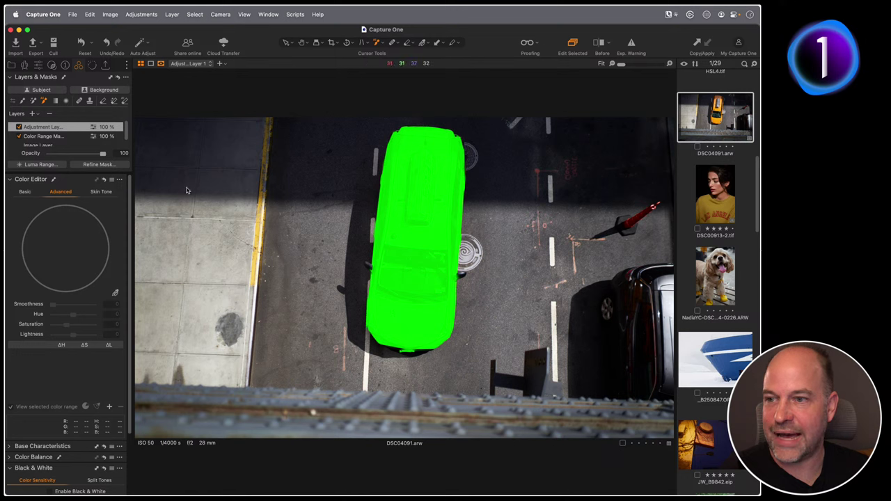
left_click(56, 137)
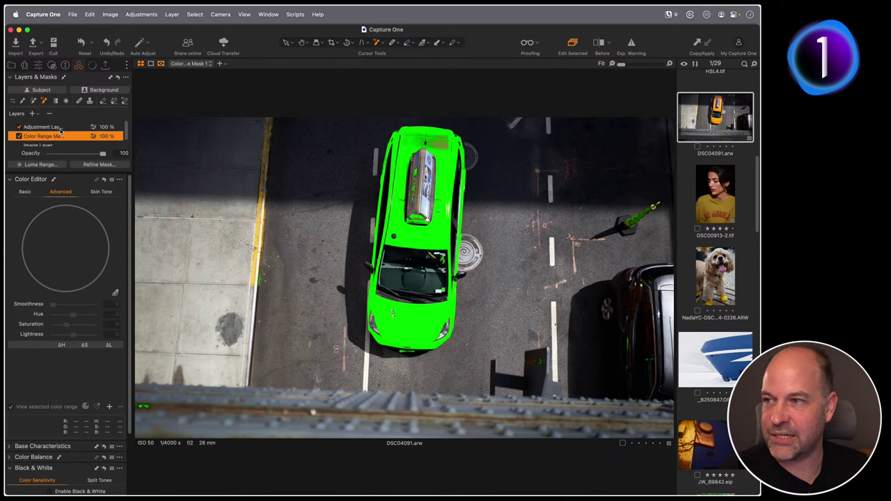
left_click(60, 127)
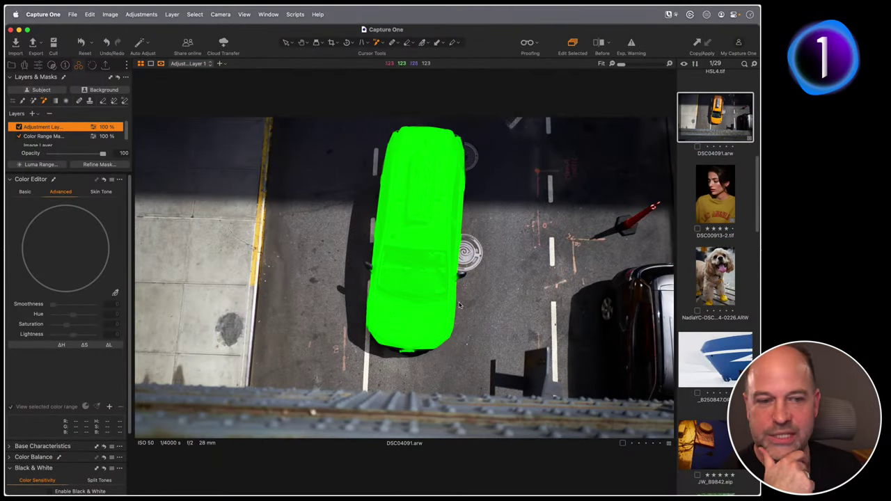
- Check the installed Capture One version and build, and dismiss the information window
left_click(44, 14)
left_click(53, 33)
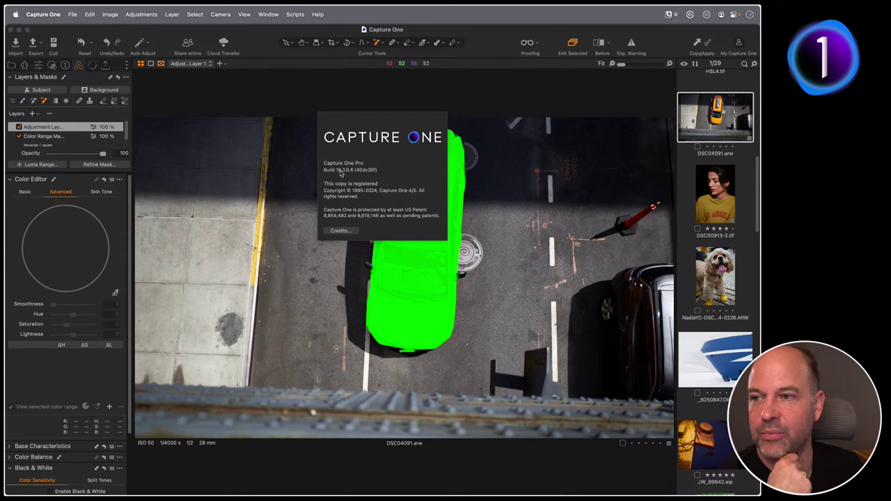
left_click(341, 102)
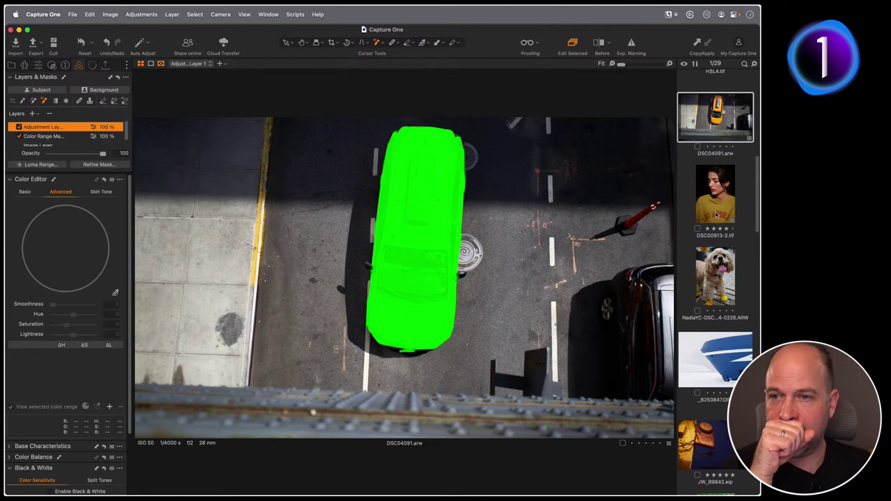
- Open the photo DSC01805.ARW of the woman in the blue top from the thumbnail grid
left_click(715, 258)
key("alt+super+v")
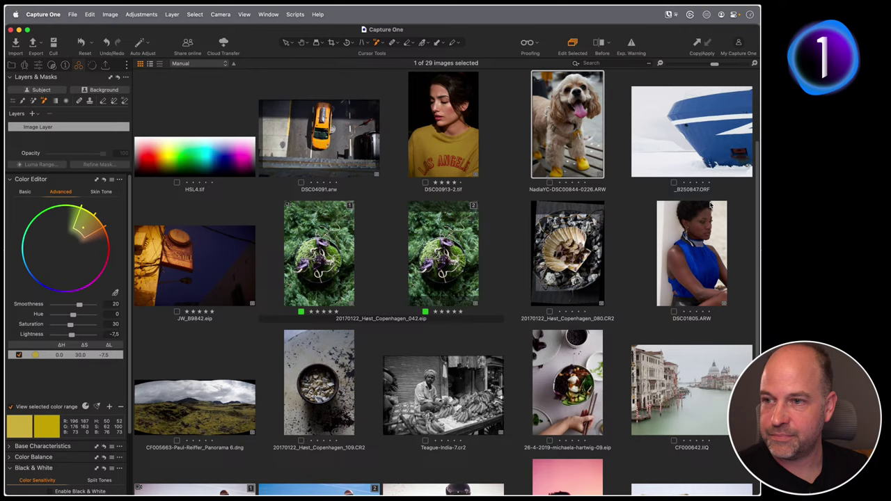
double_click(689, 251)
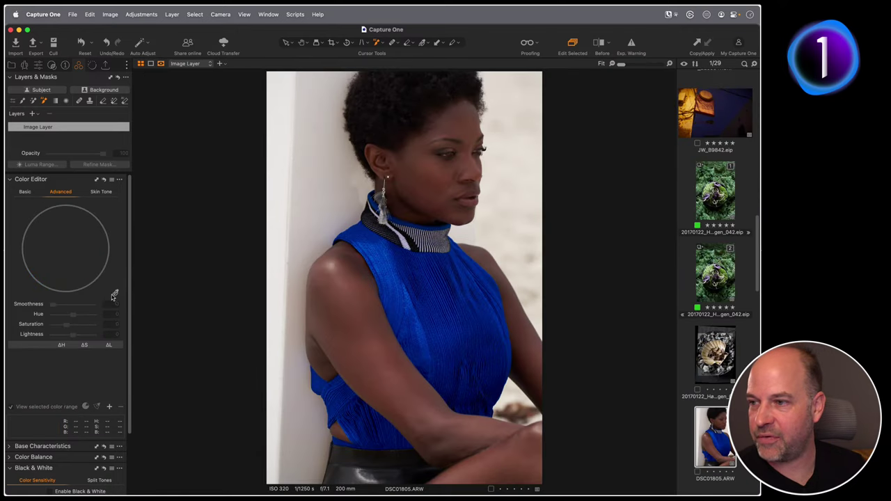
- Sample six color ranges from the blue top and set the Hue of each to 30
left_click(114, 295)
left_click(443, 296)
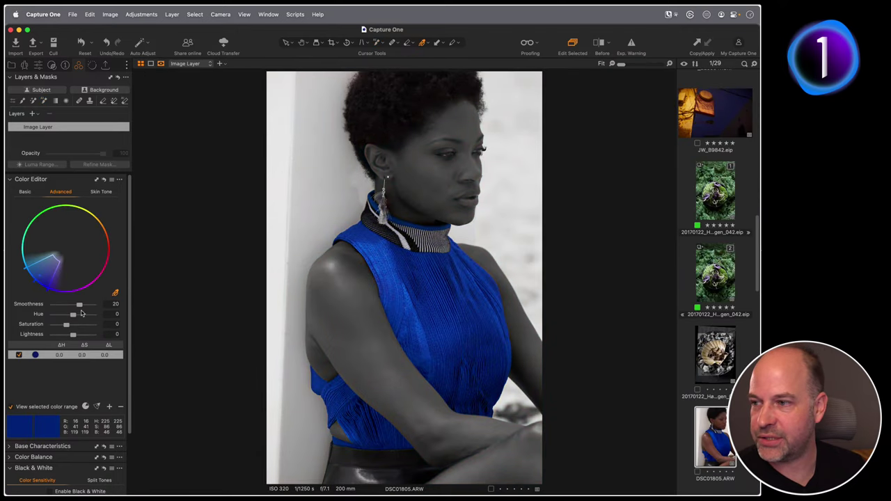
left_click_drag(73, 314, 135, 325)
left_click(441, 287)
left_click(439, 291)
left_click(441, 302)
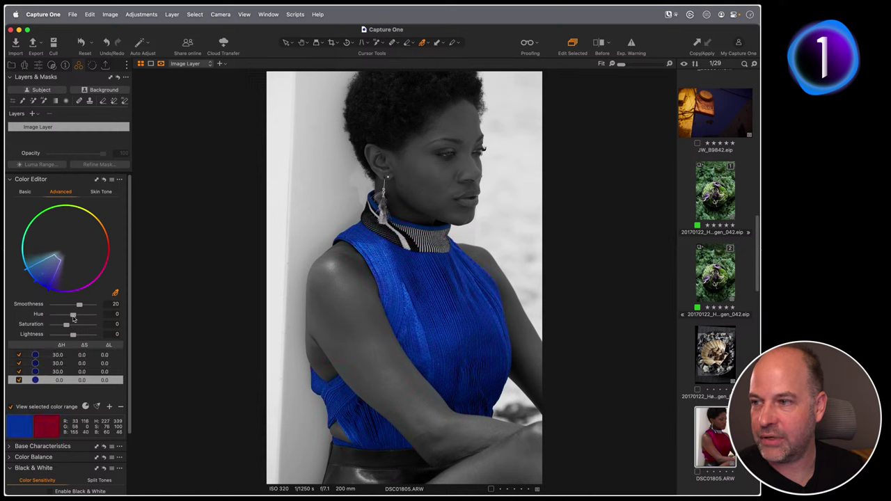
left_click_drag(73, 317, 176, 323)
left_click(422, 300)
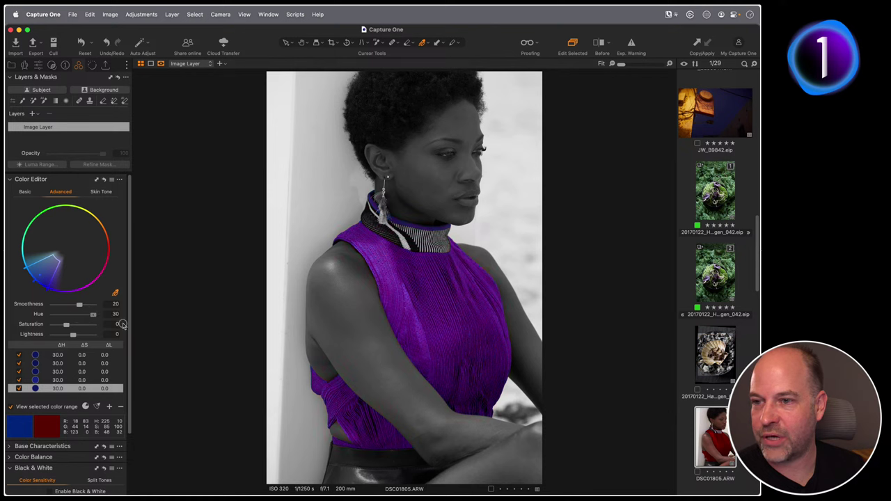
left_click(463, 299)
left_click_drag(74, 318, 94, 318)
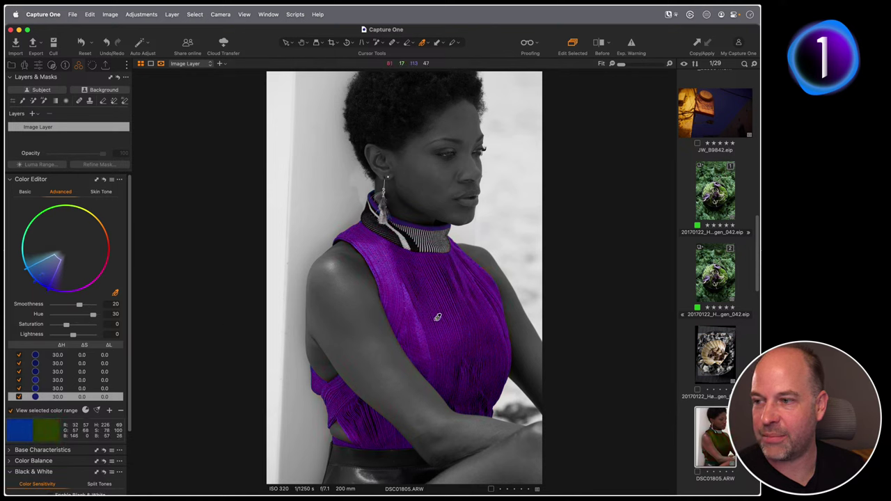
- Turn off the selected color range view and delete all six color ranges of the blue top
left_click(12, 412)
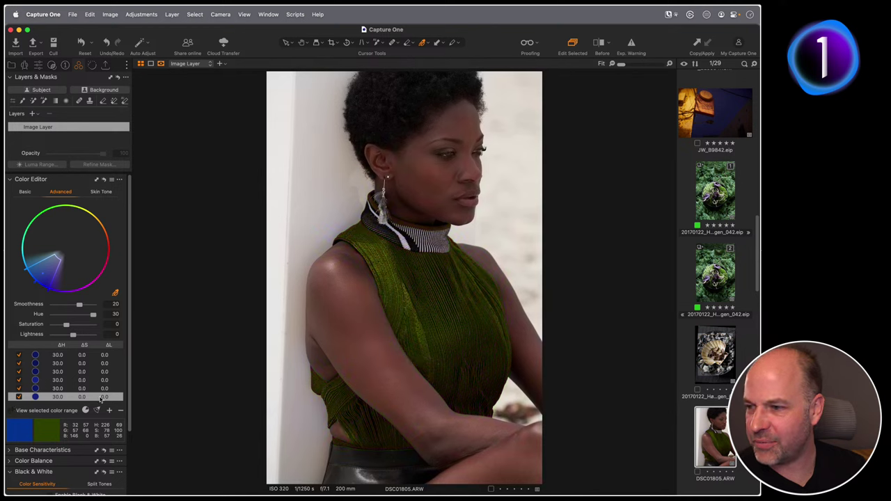
left_click(120, 410)
left_click(119, 410)
left_click(120, 408)
left_click(120, 408)
left_click(121, 407)
left_click(120, 409)
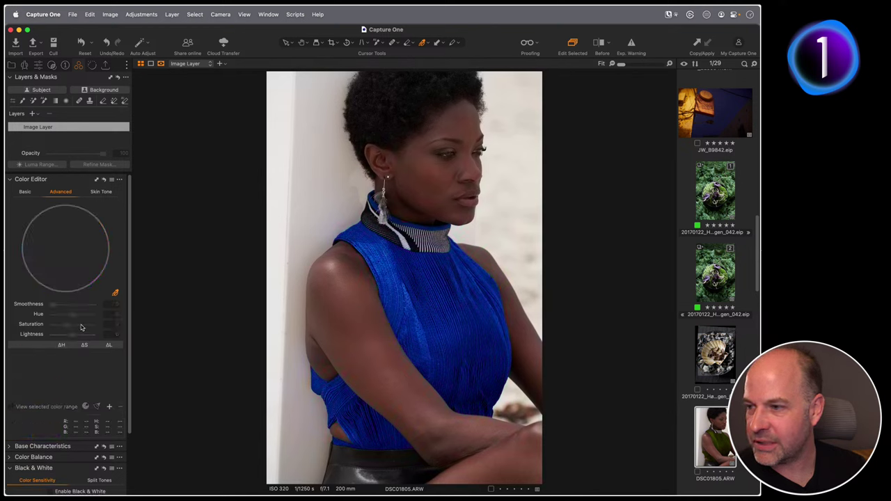
- Resample the blue top six times with Hue set to 30 on the first five ranges, and reset the Color Editor
left_click(433, 298)
left_click_drag(72, 315, 131, 320)
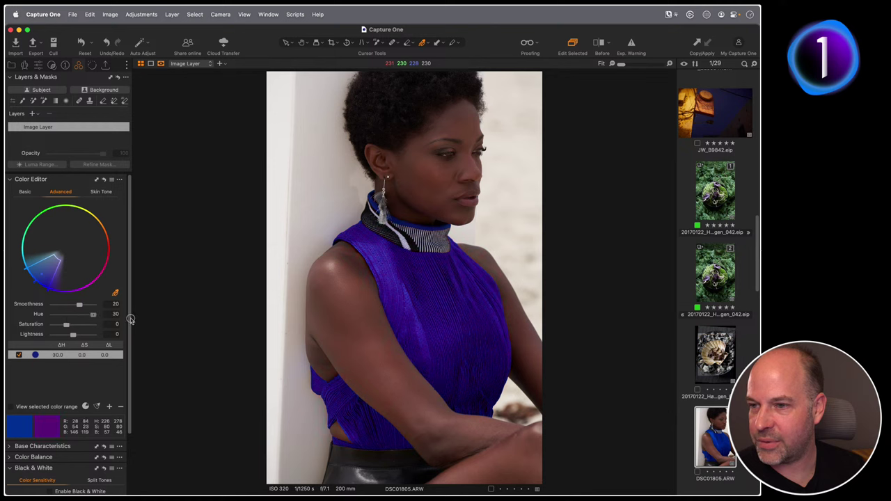
left_click(440, 298)
left_click_drag(73, 316, 129, 319)
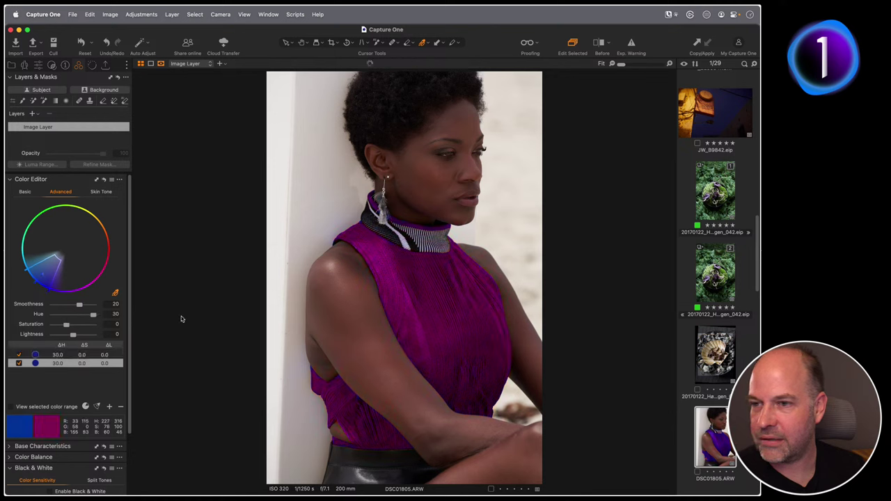
left_click(426, 298)
left_click_drag(73, 315, 131, 325)
left_click(415, 301)
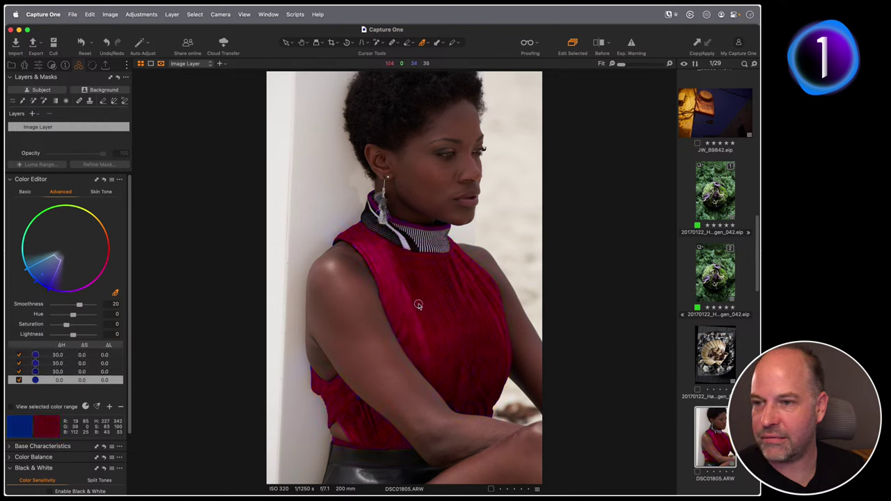
left_click(429, 313)
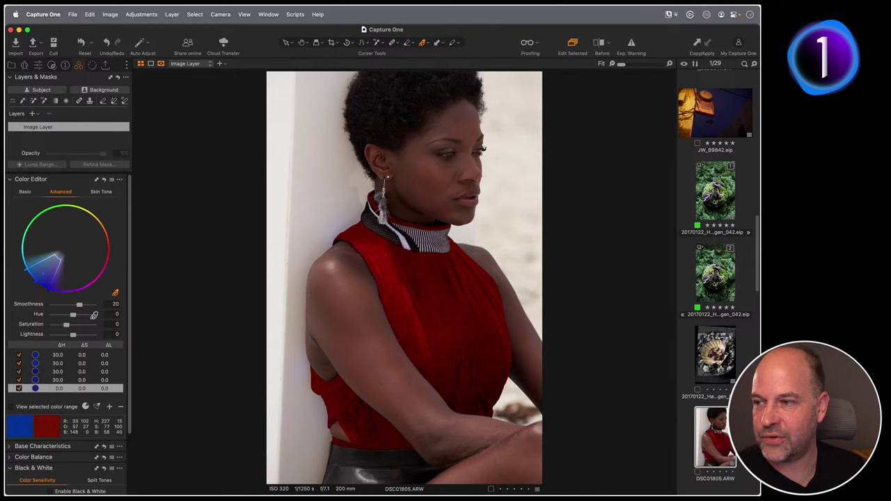
left_click_drag(74, 312, 101, 323)
left_click(449, 300)
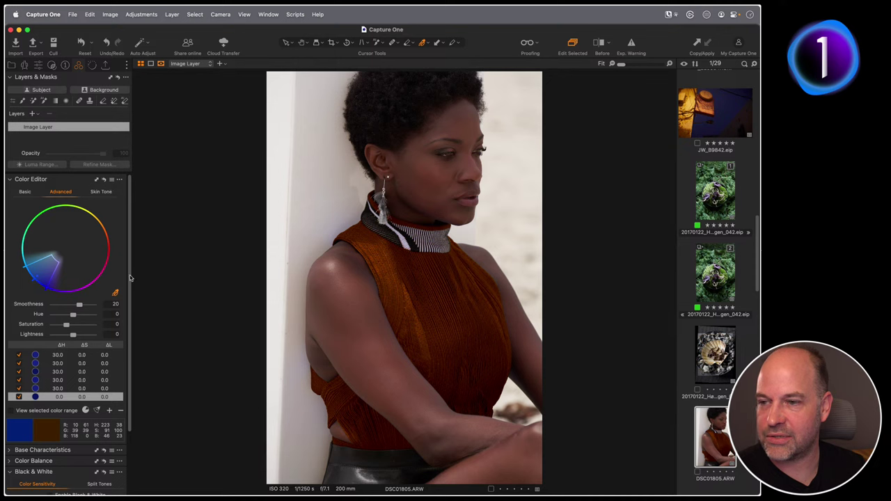
left_click(104, 180)
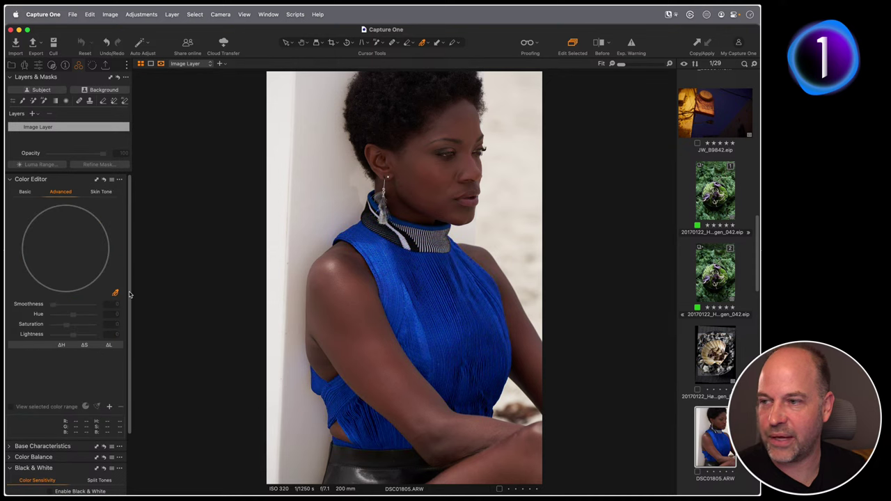